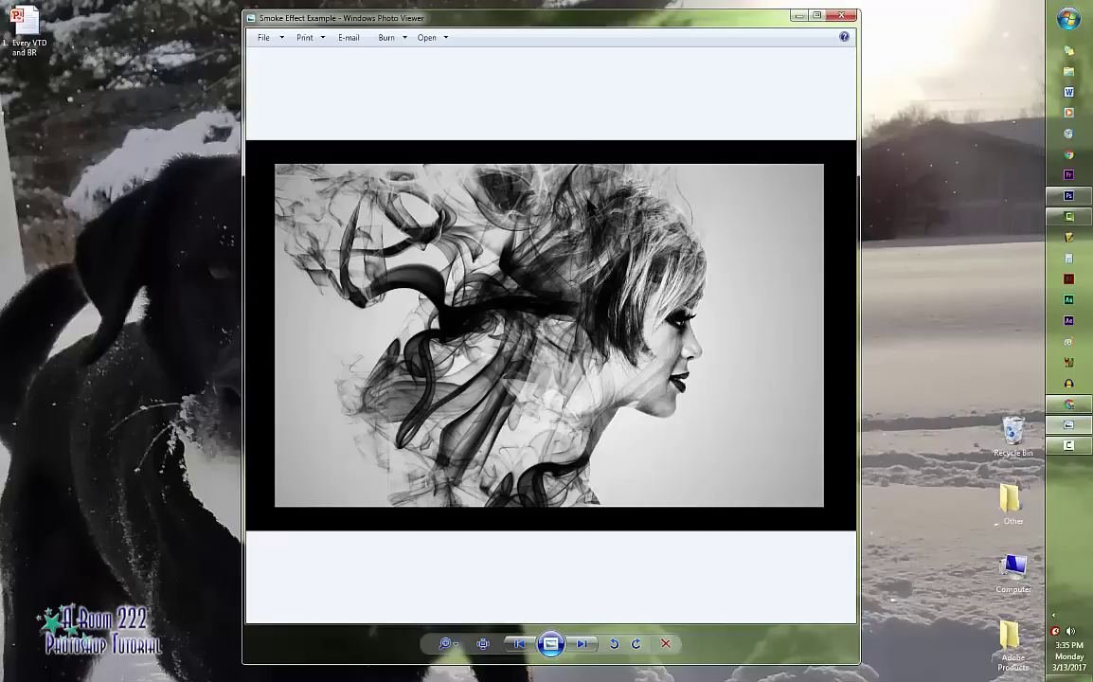
Switch from the photo viewer to Photoshop and browse for an image to open in the Useful Tools > Photoshop Tools and Resources folder.
click(798, 16)
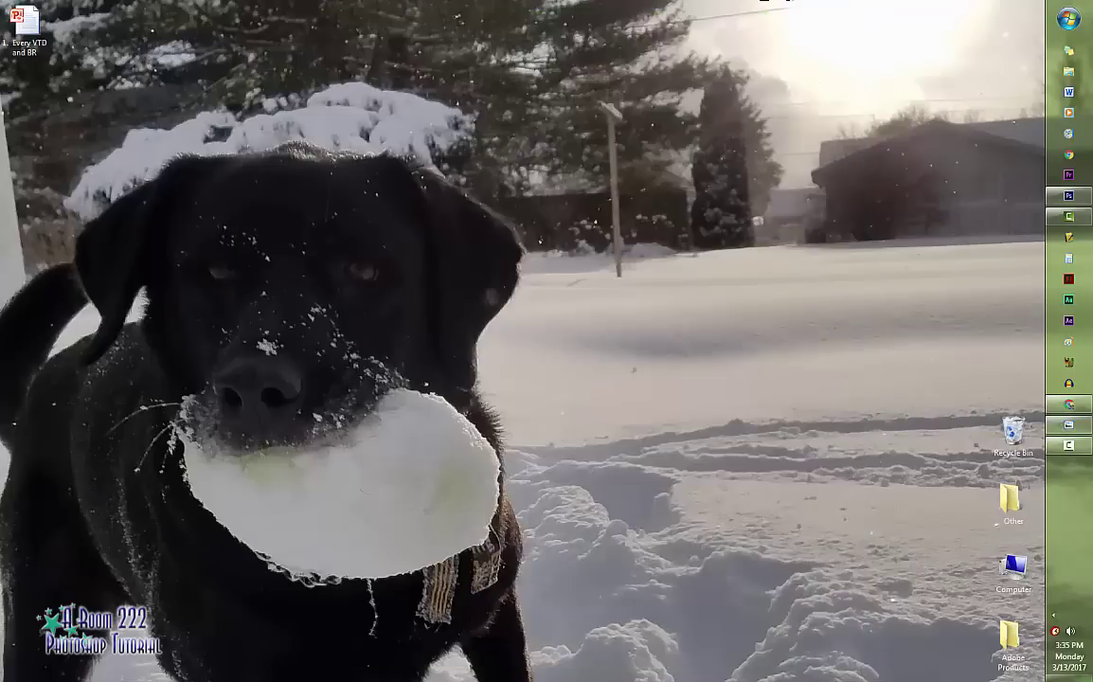
click(1068, 196)
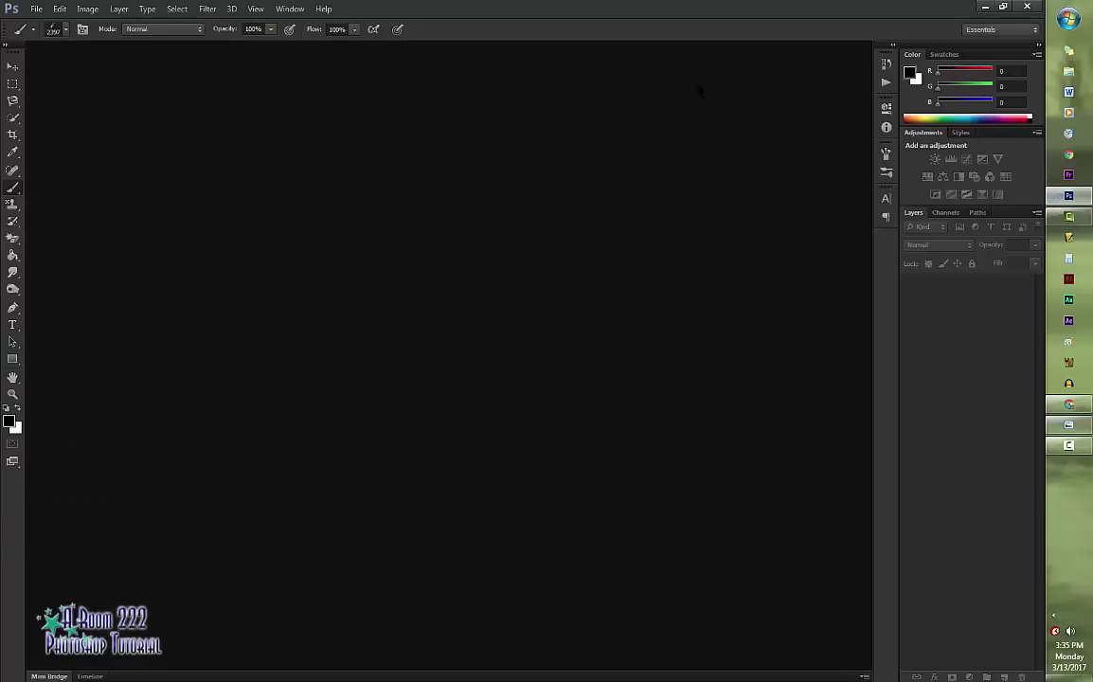
click(35, 9)
click(52, 34)
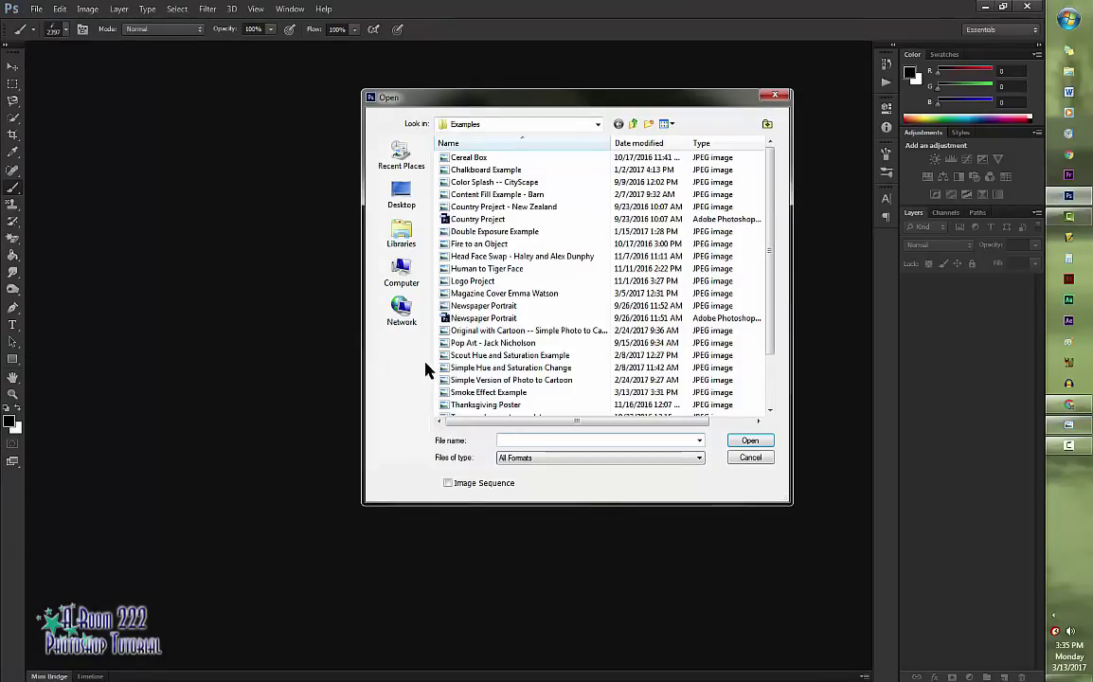
click(405, 274)
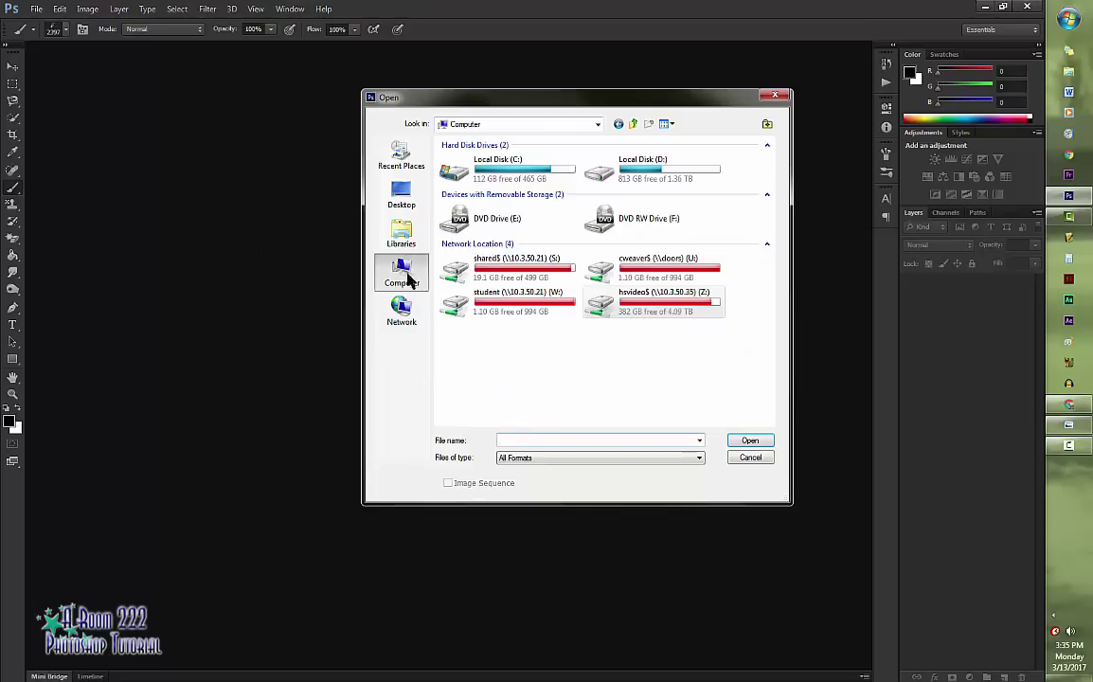
double_click(652, 305)
double_click(493, 209)
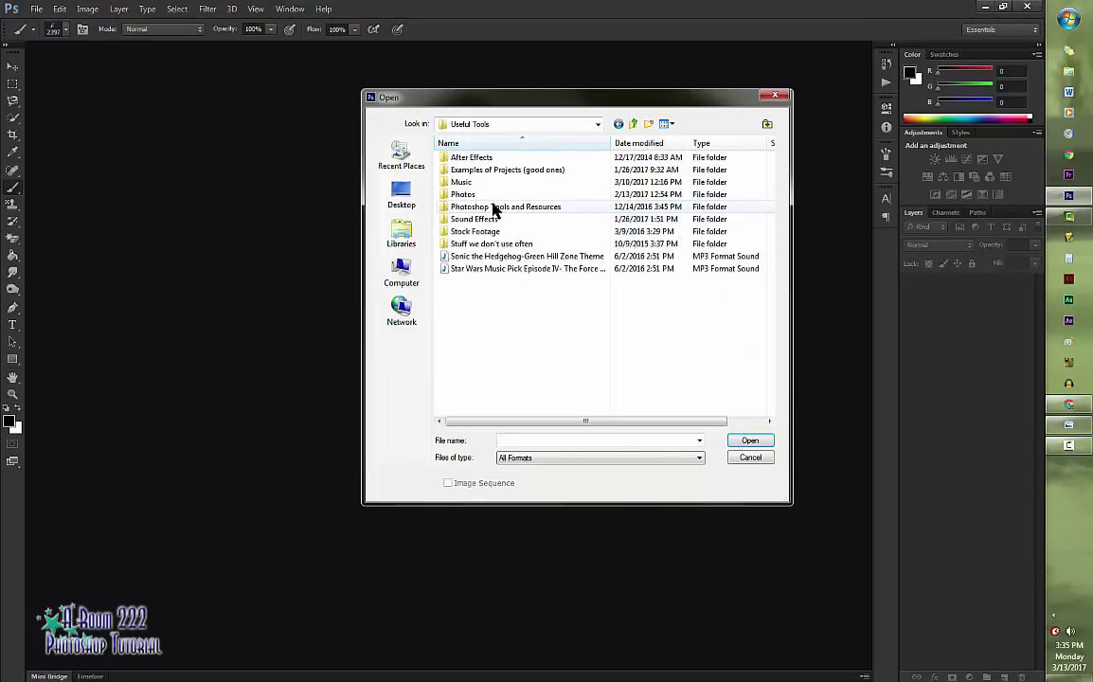
double_click(492, 208)
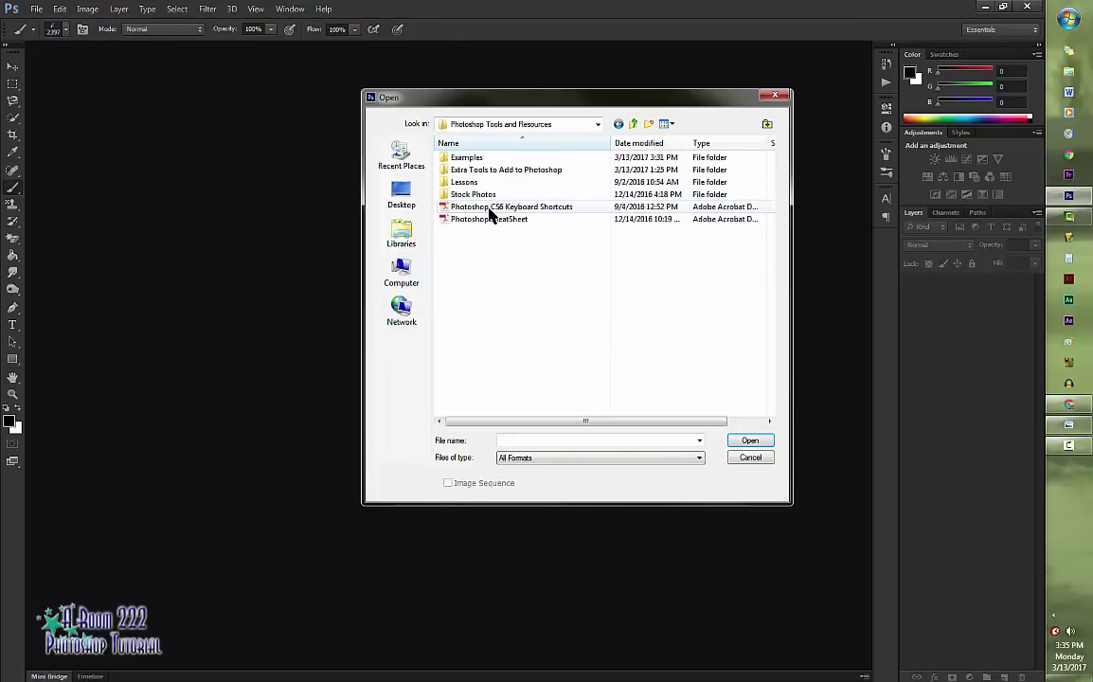
Open the Side Angle Head Shot image from the People folder in Stock Photos.
double_click(480, 196)
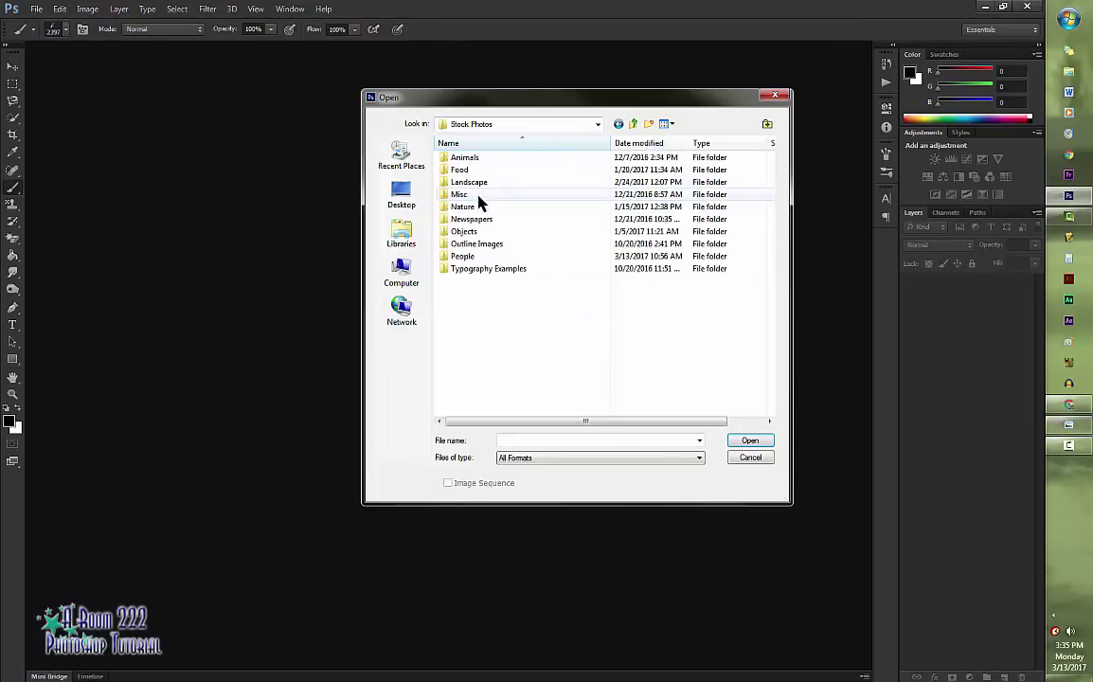
double_click(490, 256)
scroll(511, 313, down, 4)
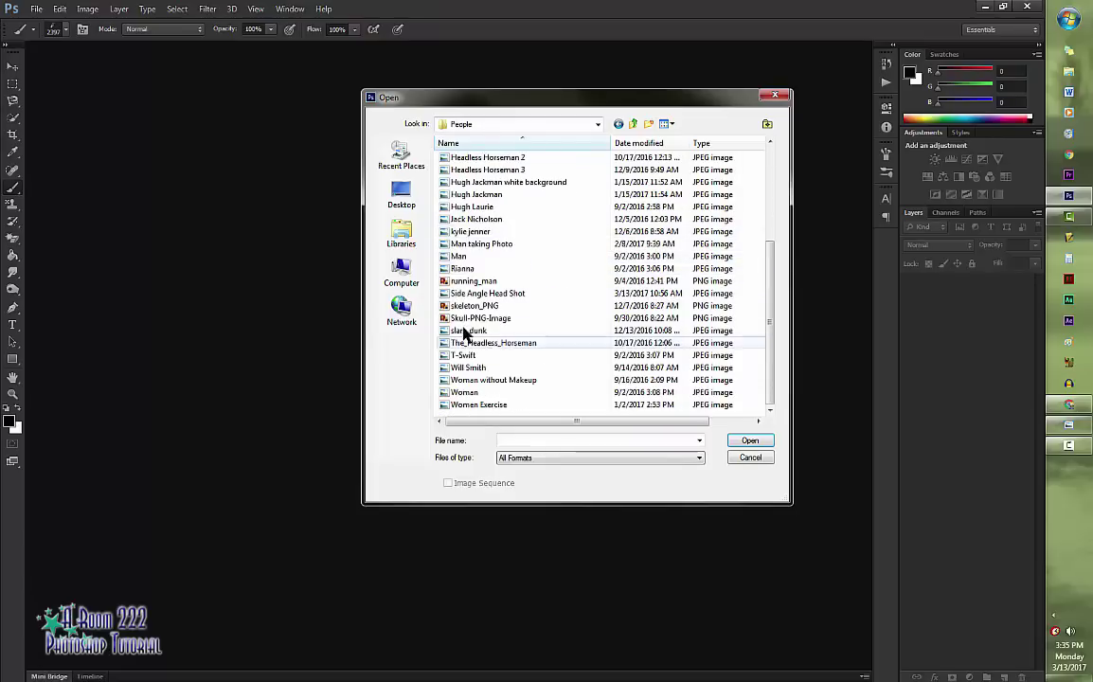
click(478, 293)
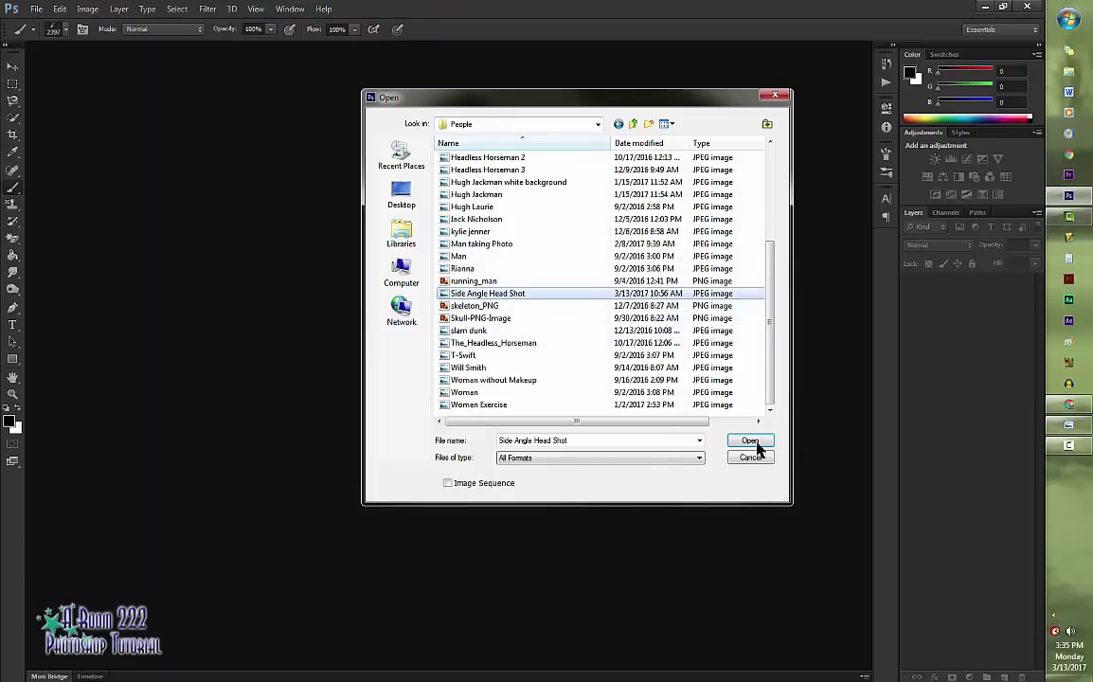
click(750, 441)
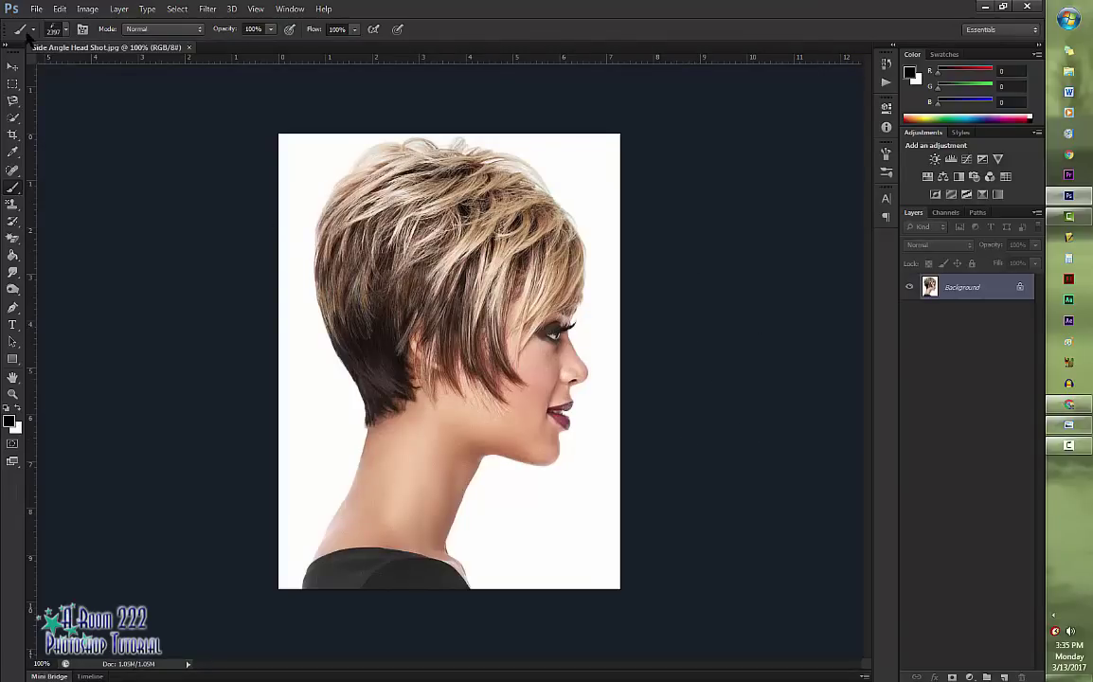
Create a new 3000 x 2600 pixel RGB document at 300 pixels/inch with a white background.
click(37, 12)
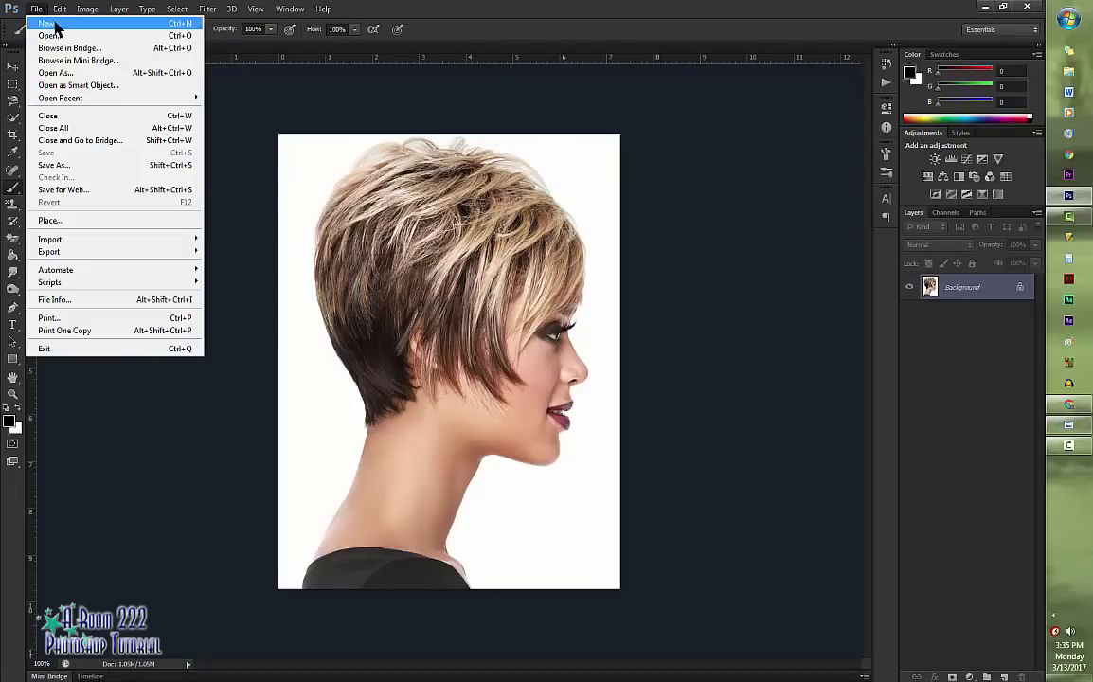
click(55, 26)
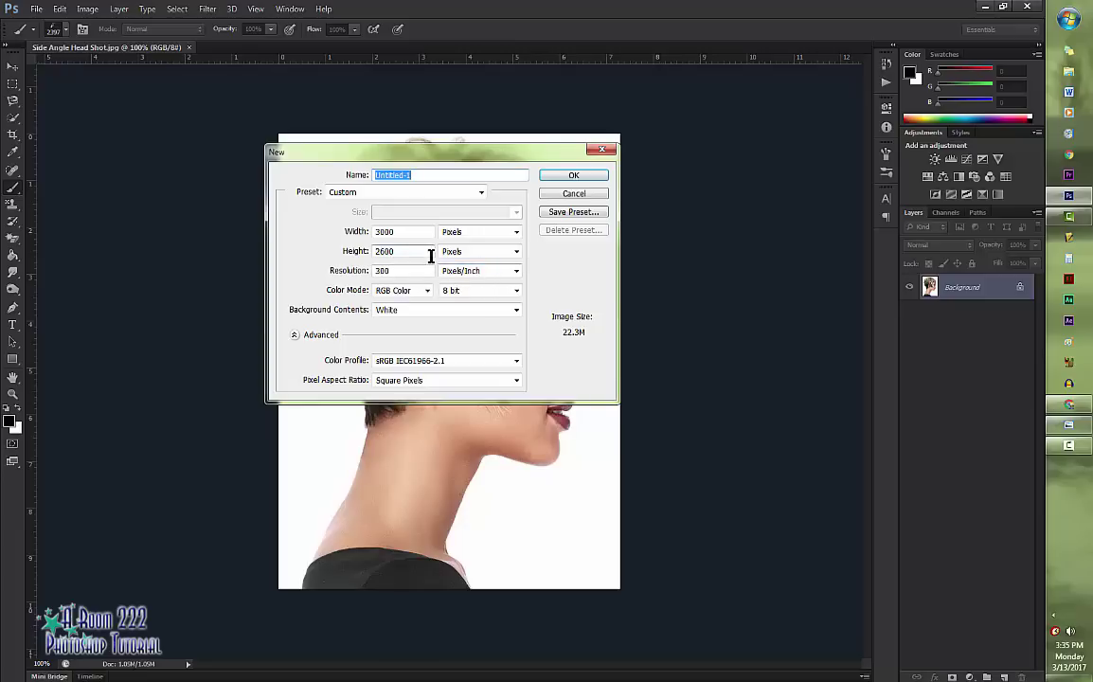
click(568, 177)
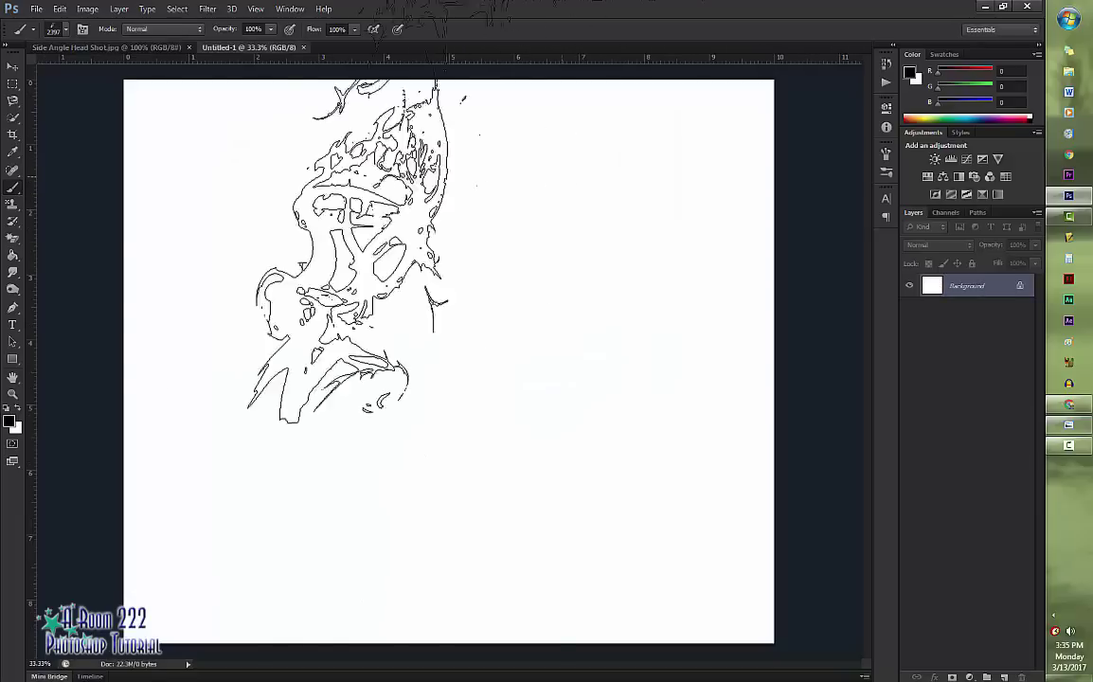
click(12, 342)
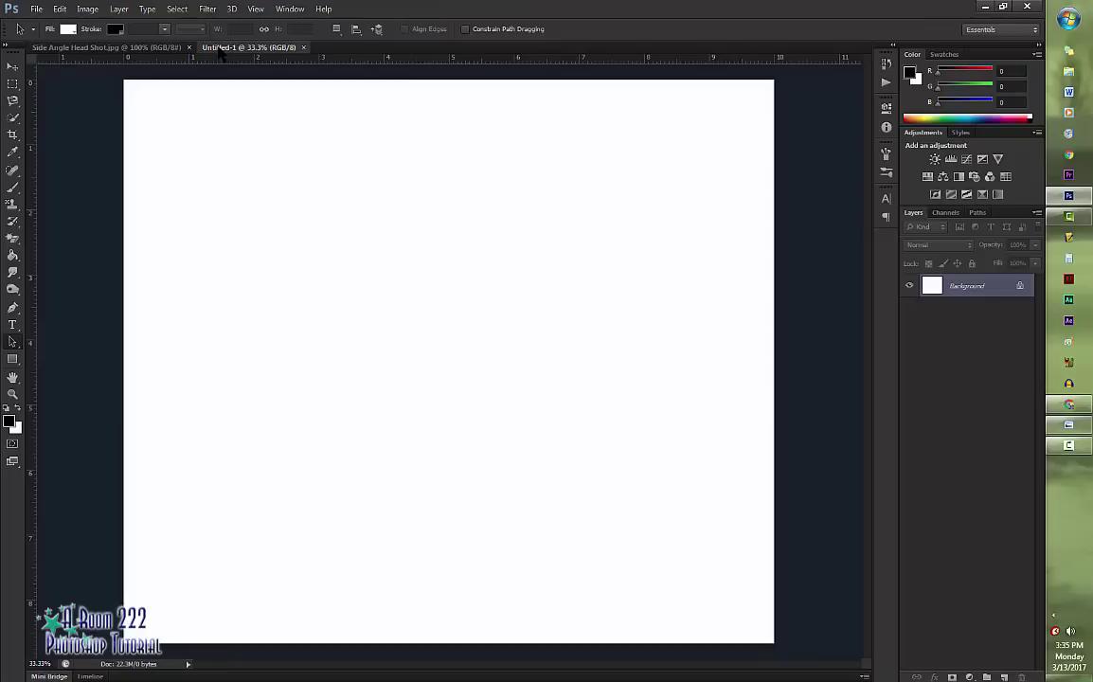
Remove the white background from the Side Angle Head Shot image with the Magic Eraser Tool.
click(109, 48)
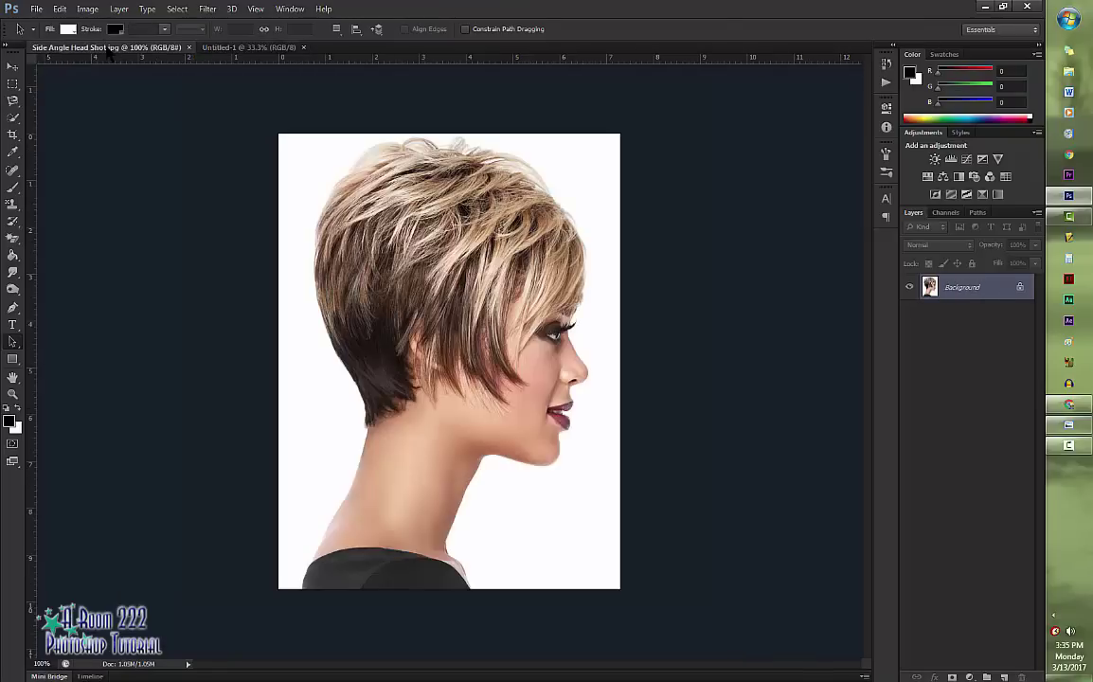
click(12, 241)
right_click(12, 240)
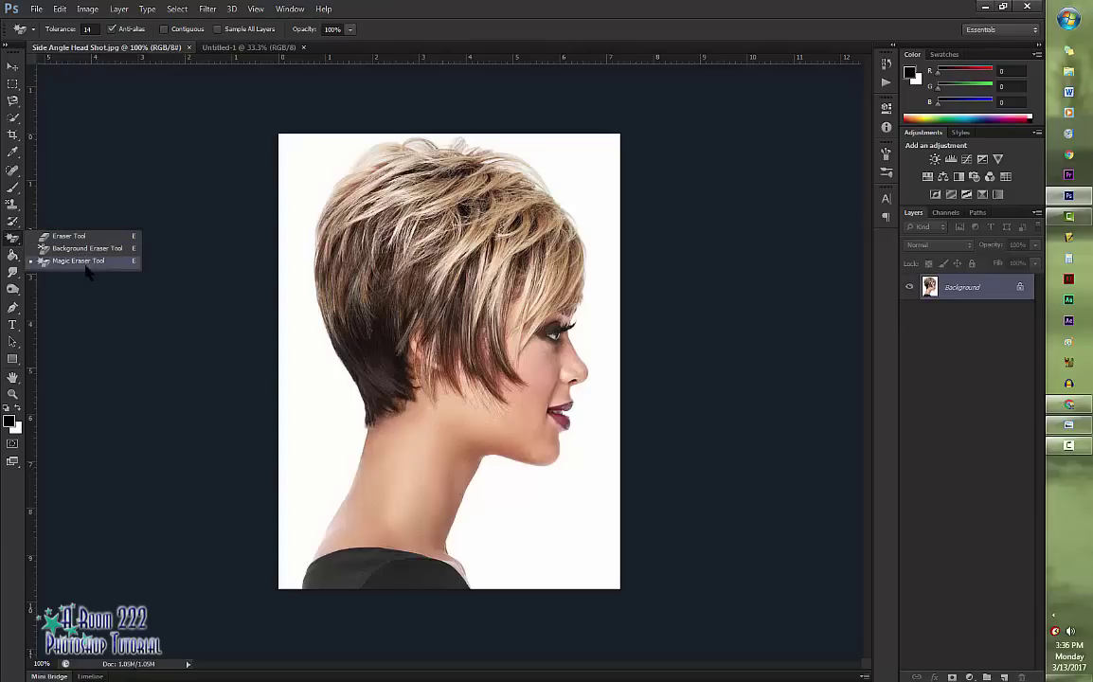
click(85, 266)
click(313, 394)
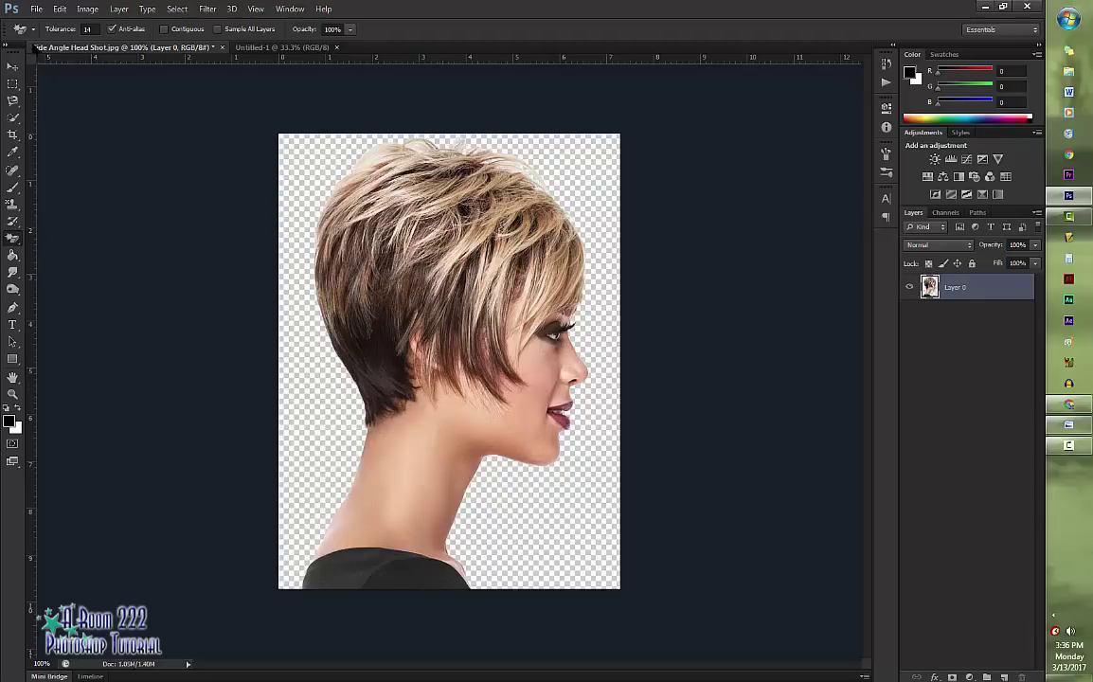
Copy the cut-out head into the Untitled-1 document, then dock the photo window again and return to Untitled-1.
click(12, 66)
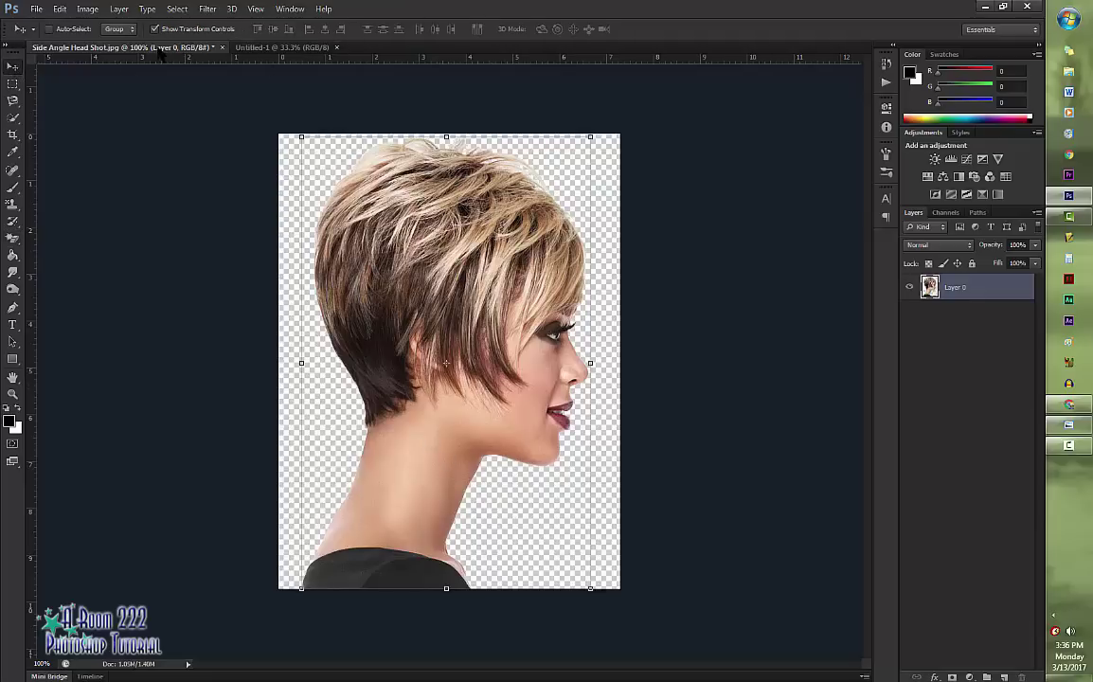
drag(144, 47, 395, 163)
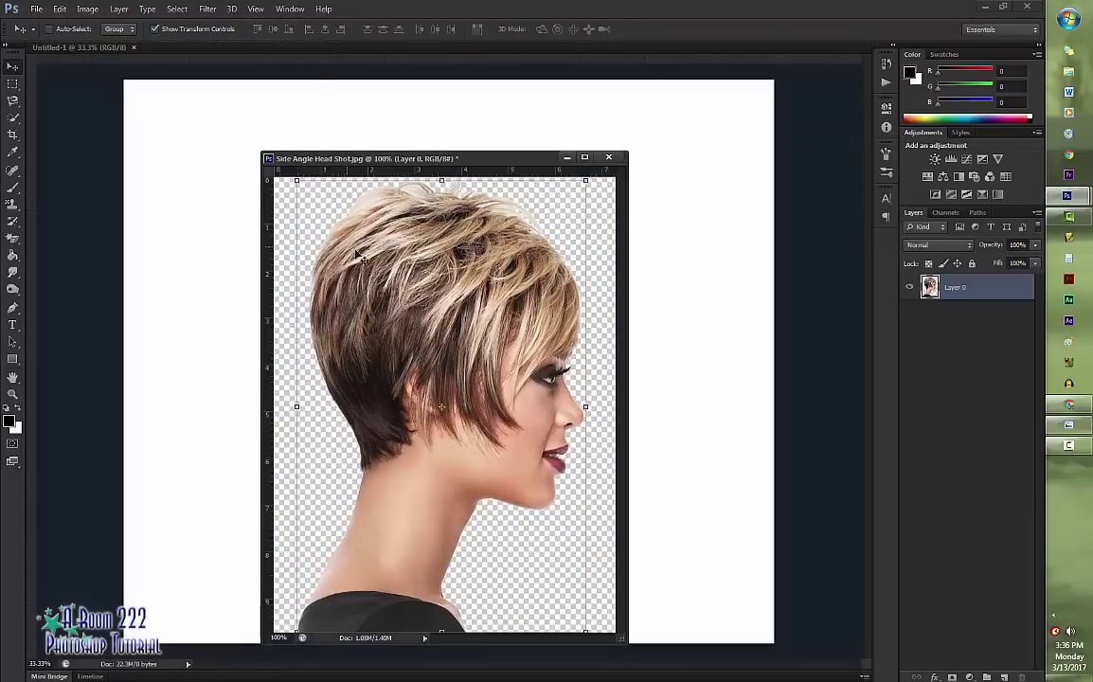
drag(349, 238, 188, 256)
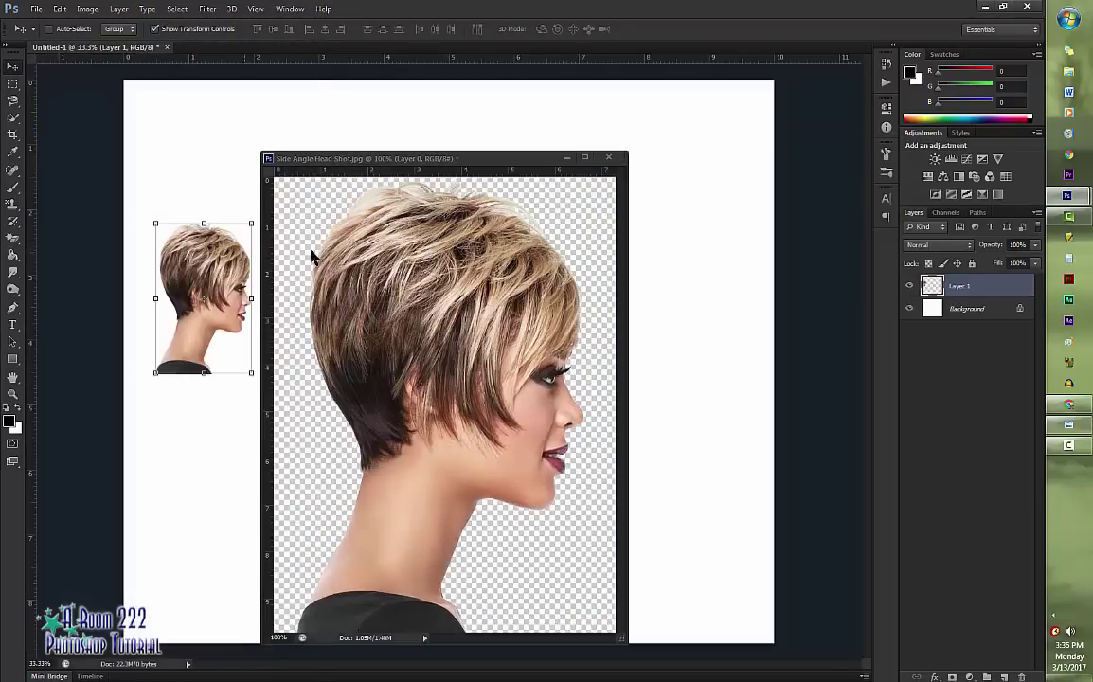
drag(516, 159, 510, 52)
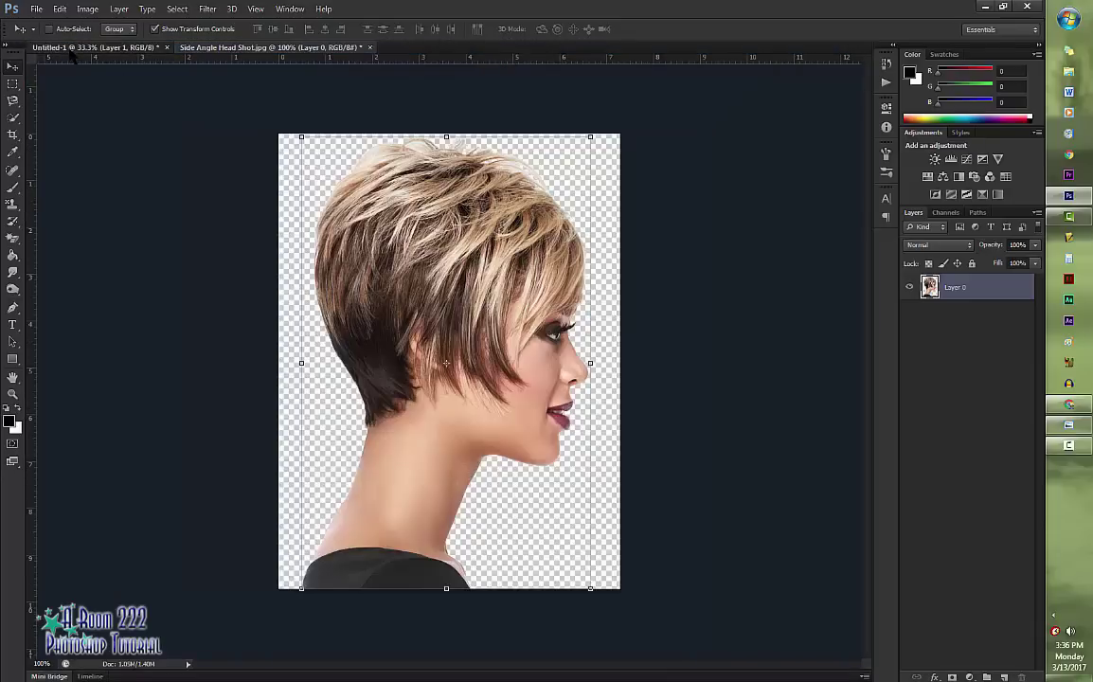
click(67, 46)
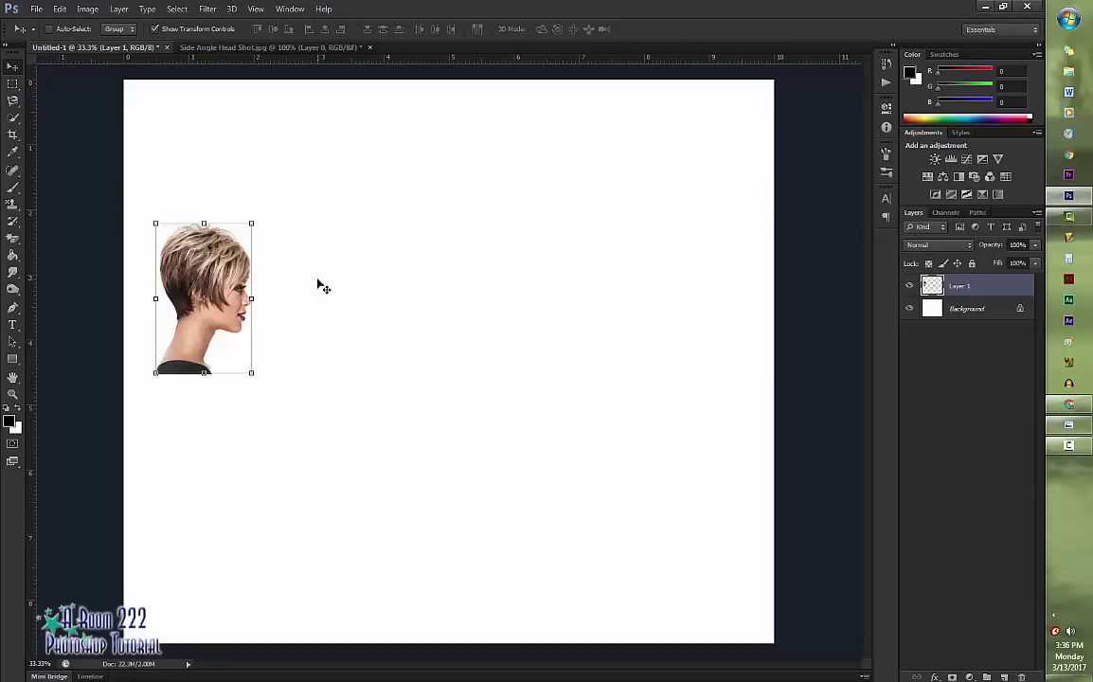
Free-transform the head layer, scaling it proportionally to about 271% and placing it right of centre near the canvas's lower edge.
key(ctrl+t)
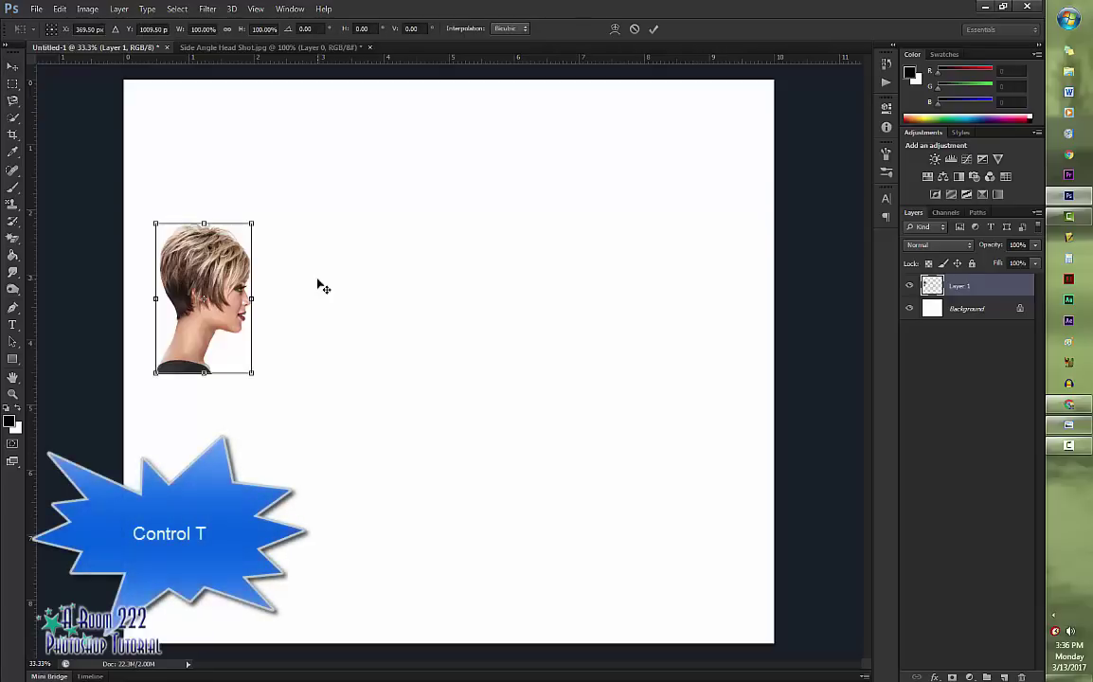
drag(216, 282, 461, 283)
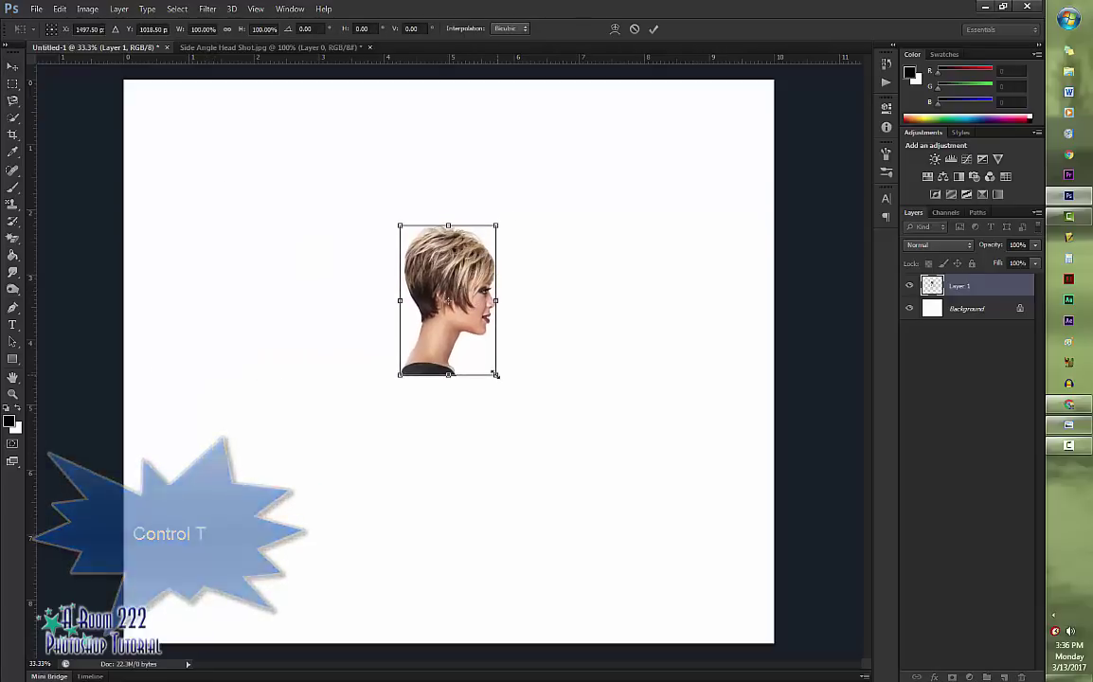
drag(494, 375, 625, 568)
drag(558, 483, 558, 382)
drag(620, 471, 650, 511)
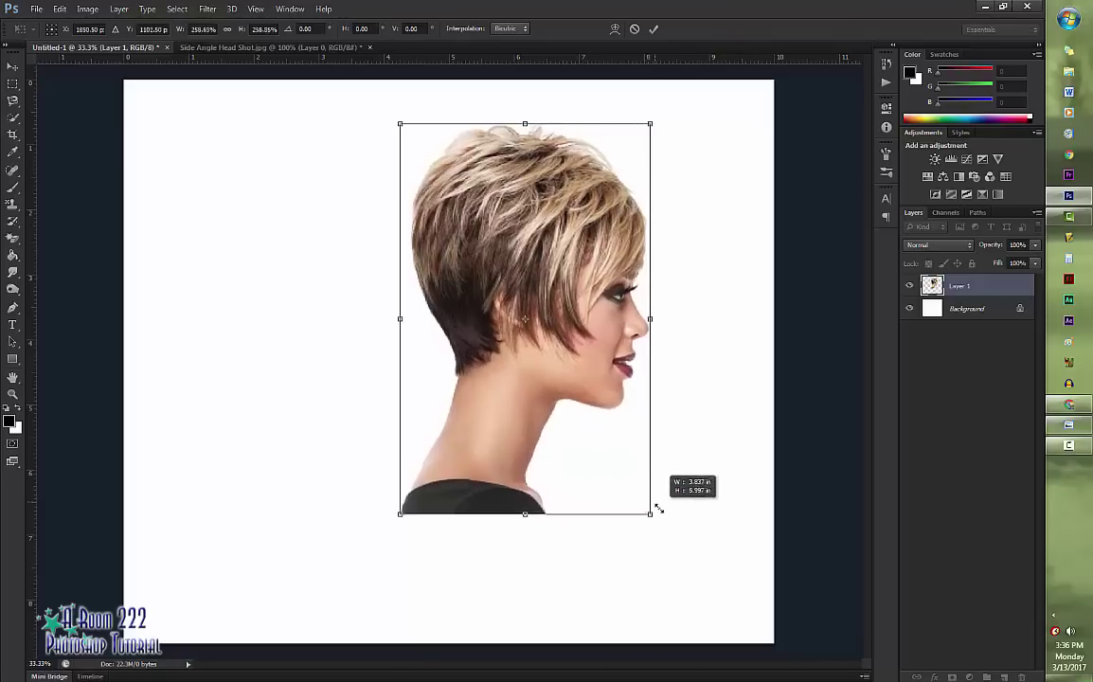
drag(583, 442, 585, 474)
drag(650, 548, 662, 566)
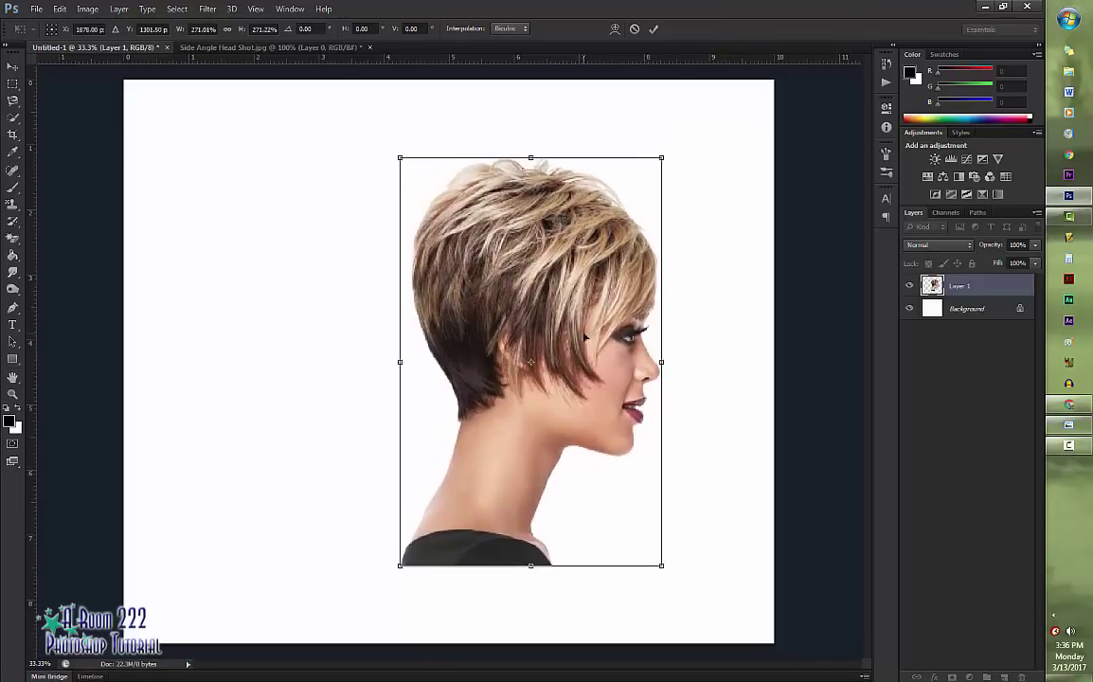
drag(587, 338, 592, 392)
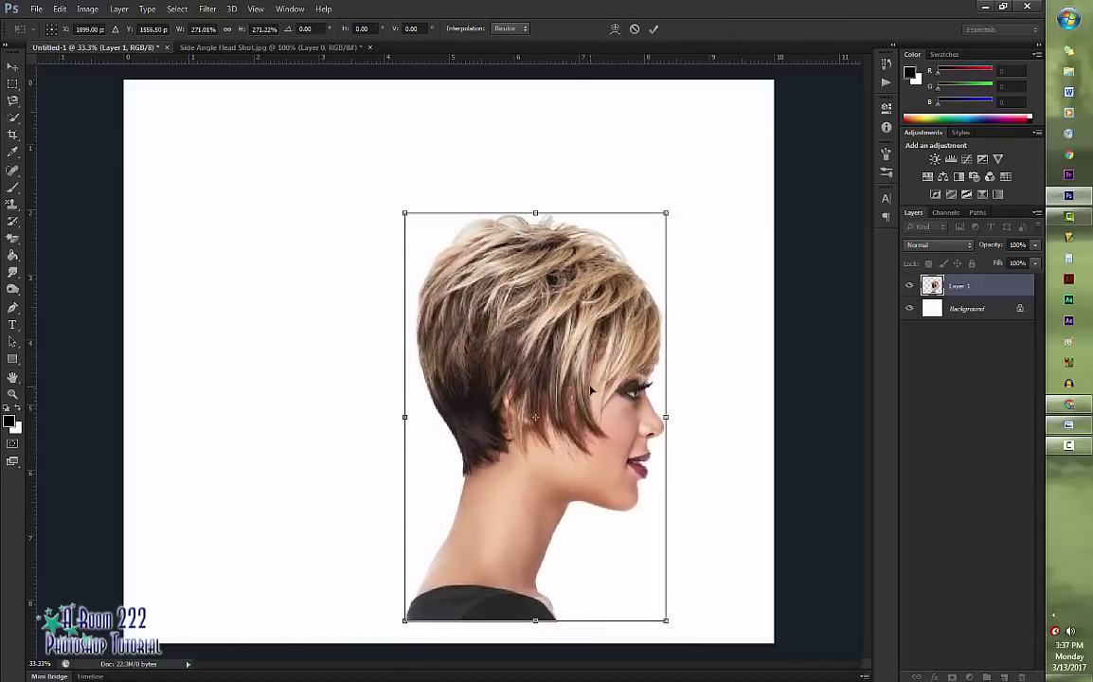
Rotate the head about 5.3° clockwise, then enlarge it slightly toward the canvas's upper left and apply the transform.
drag(691, 391, 713, 393)
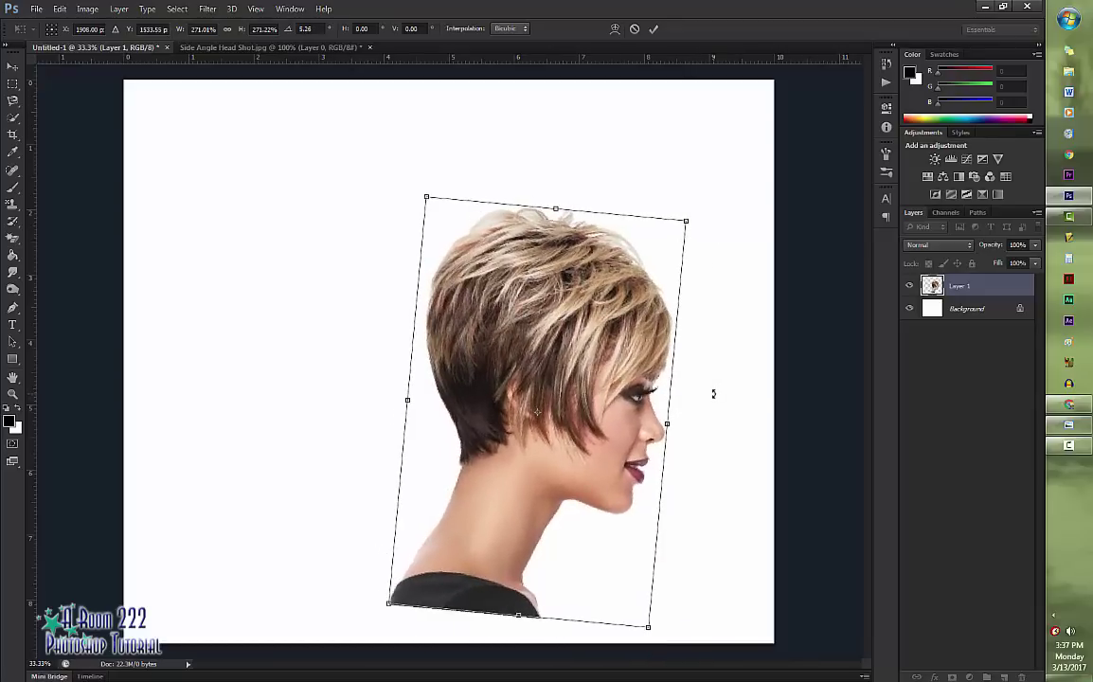
key(Escape)
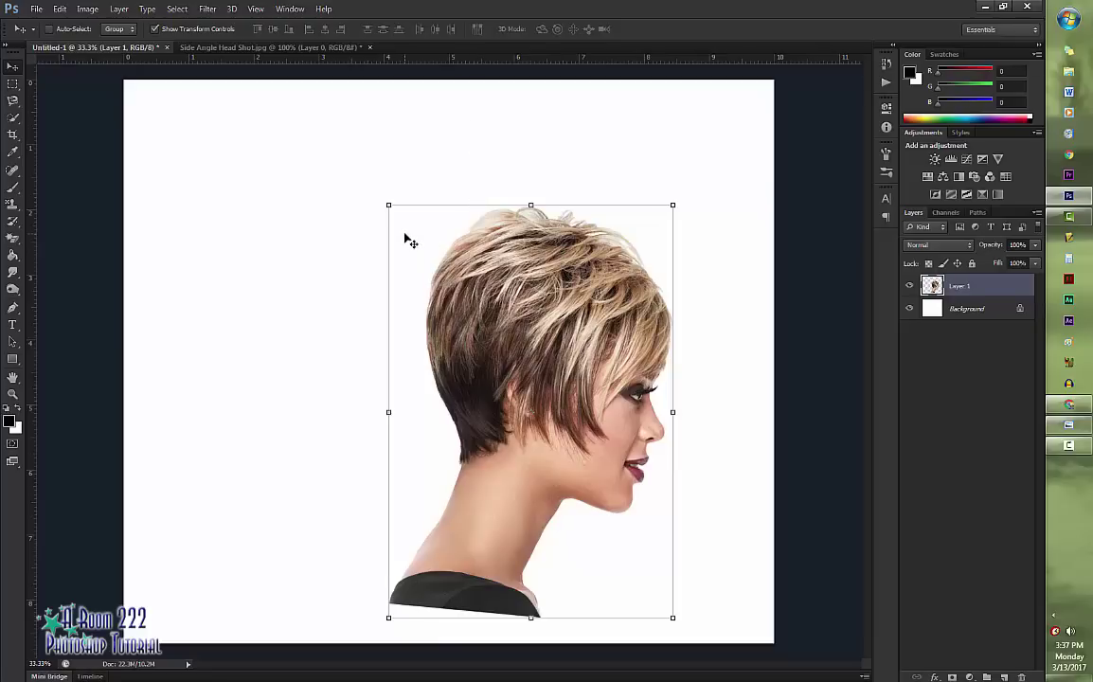
drag(389, 206, 360, 164)
key(Return)
Add a Gradient fill layer directly above the Background layer and choose the Black, White gradient preset.
click(966, 308)
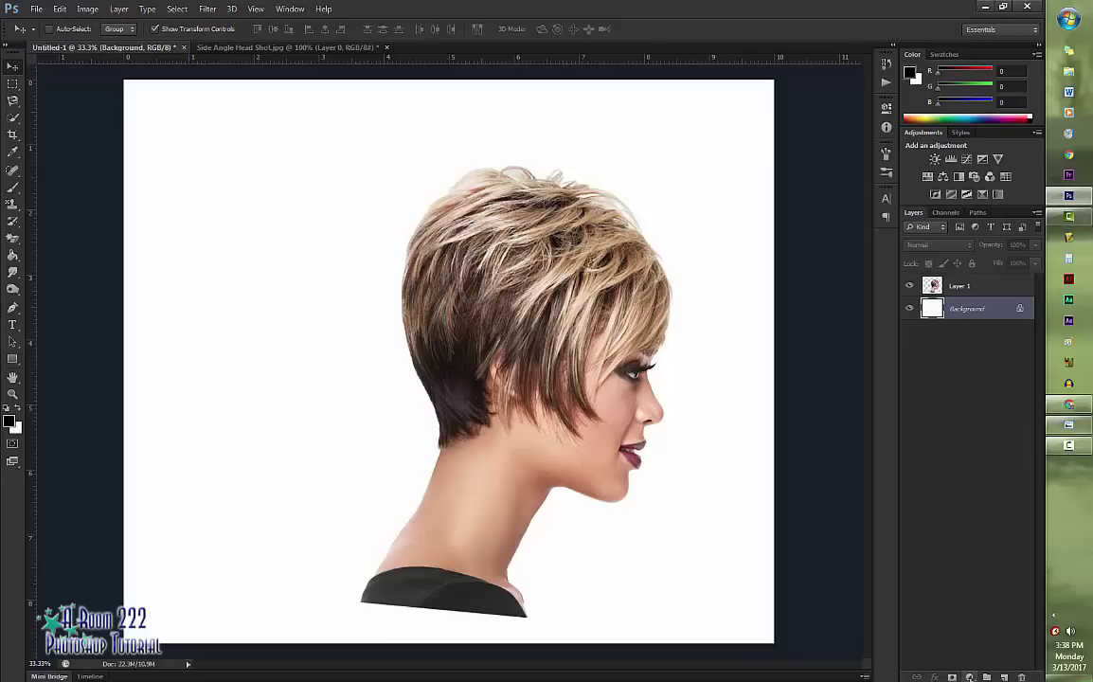
click(969, 677)
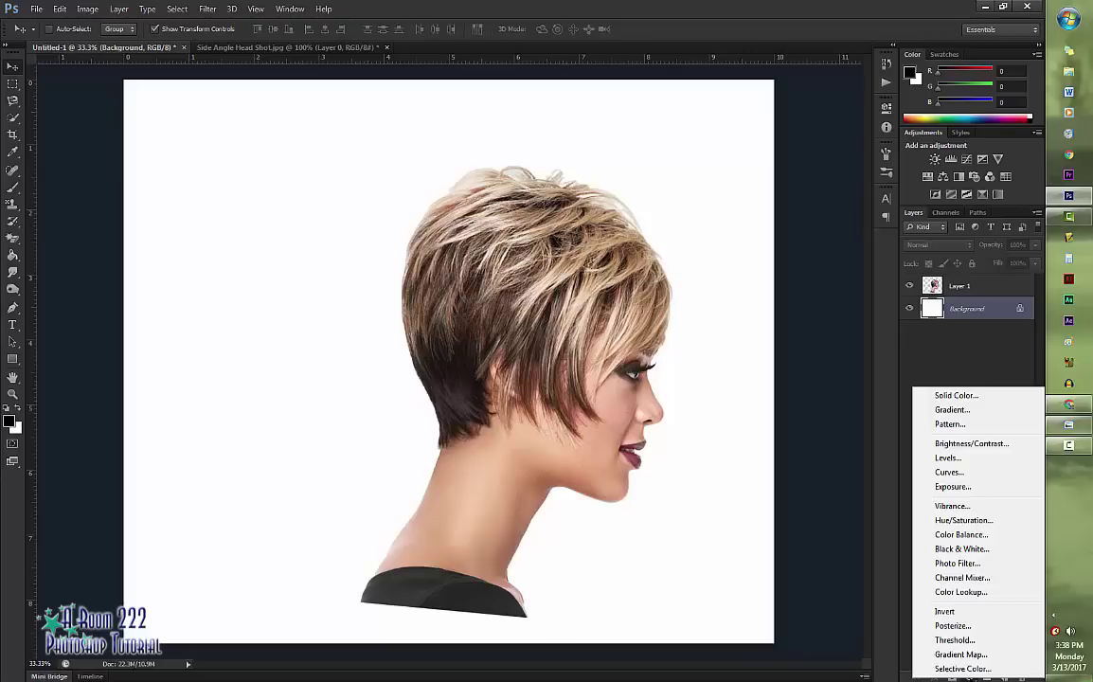
click(960, 418)
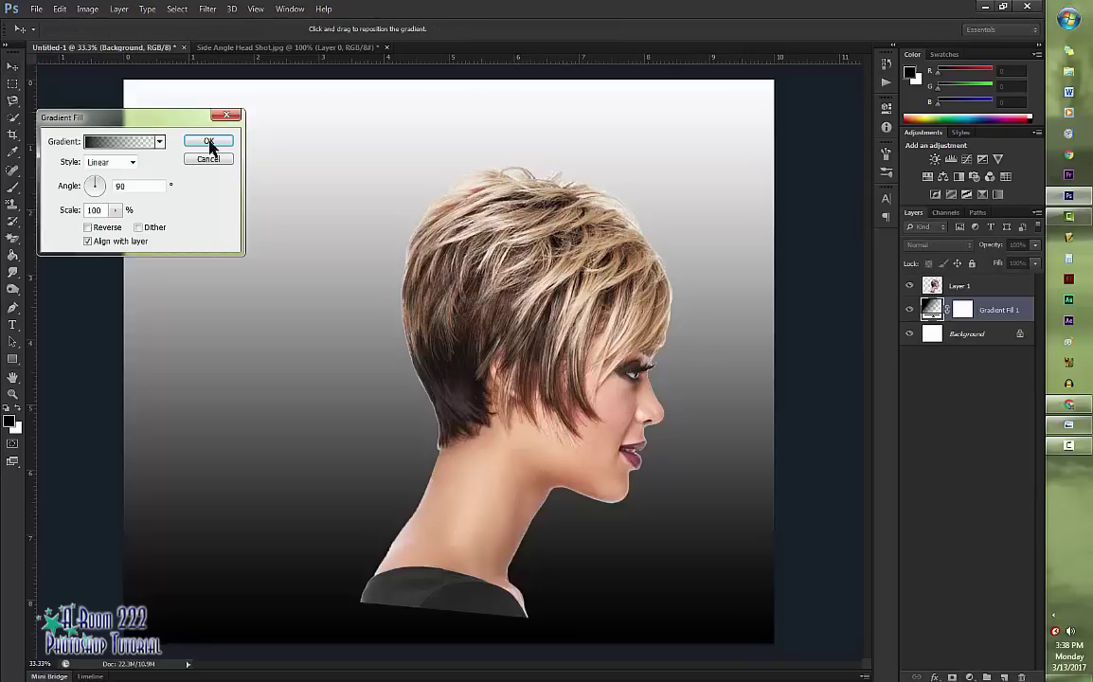
click(132, 146)
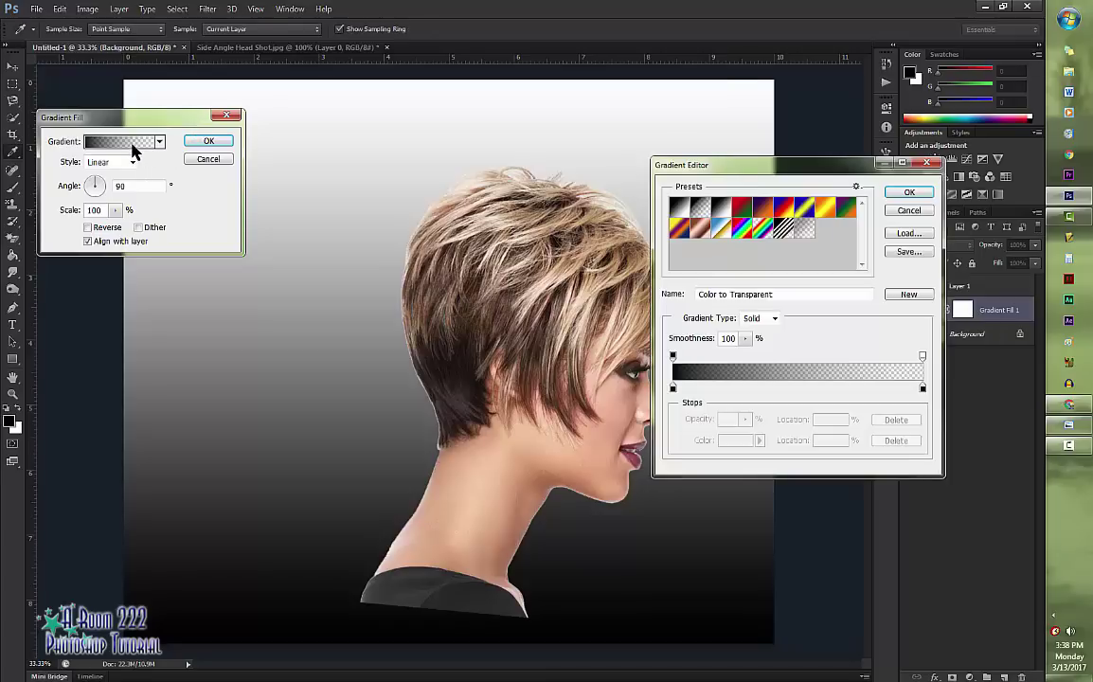
click(721, 215)
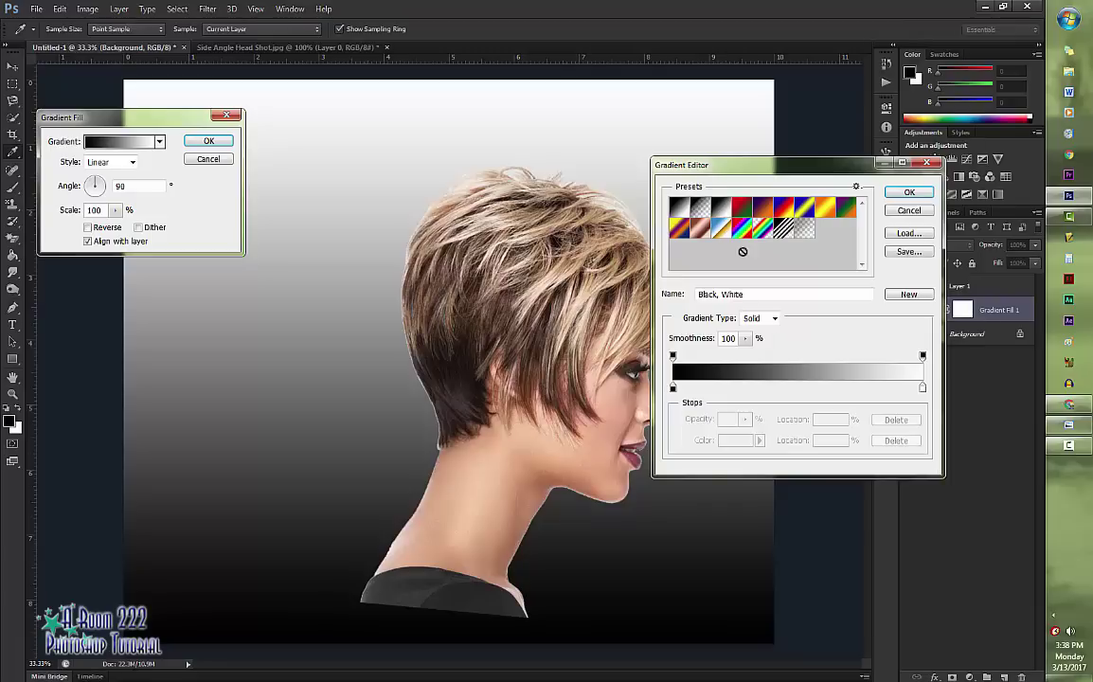
Change the gradient's black colour stop to medium gray 707073 and accept the edited gradient.
click(672, 388)
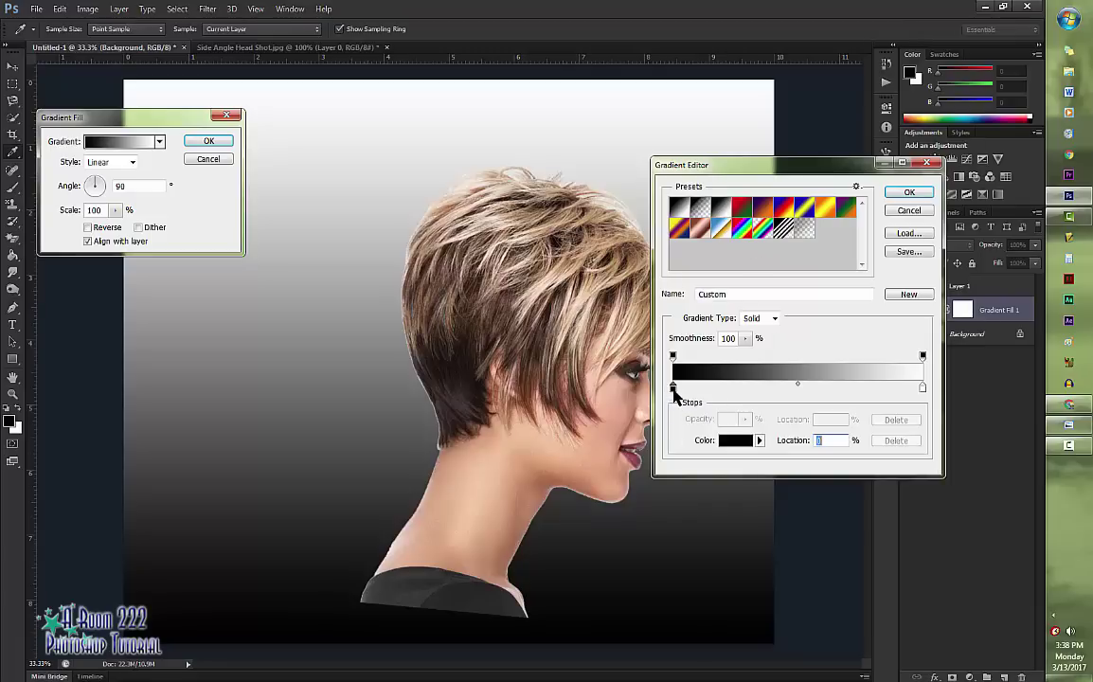
double_click(673, 388)
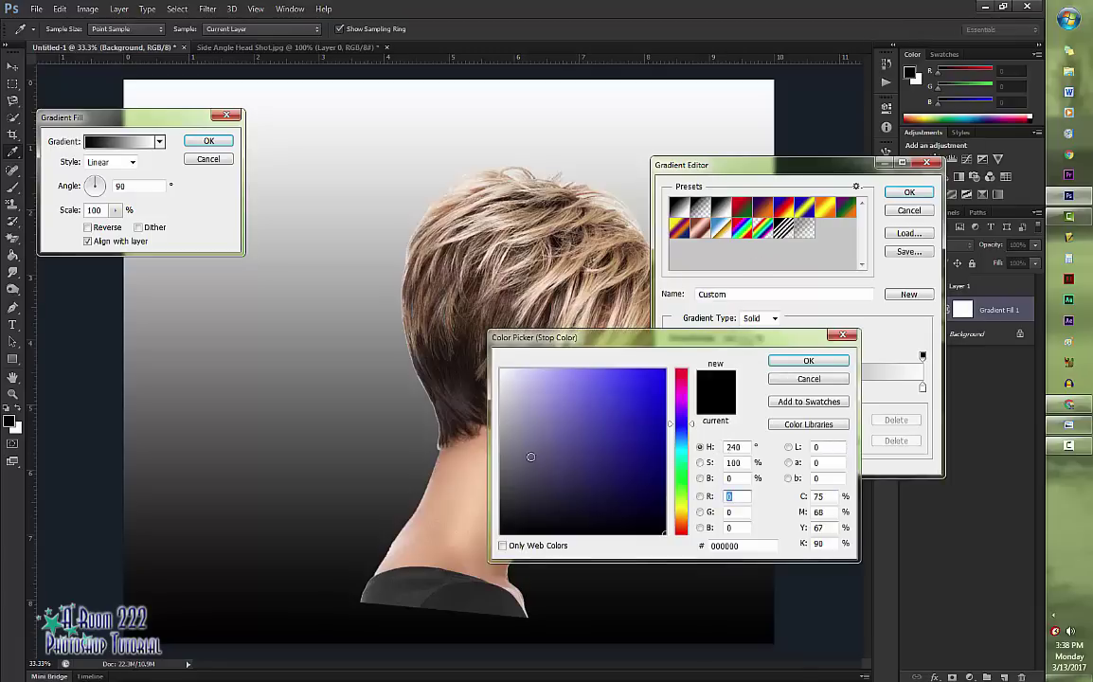
click(504, 453)
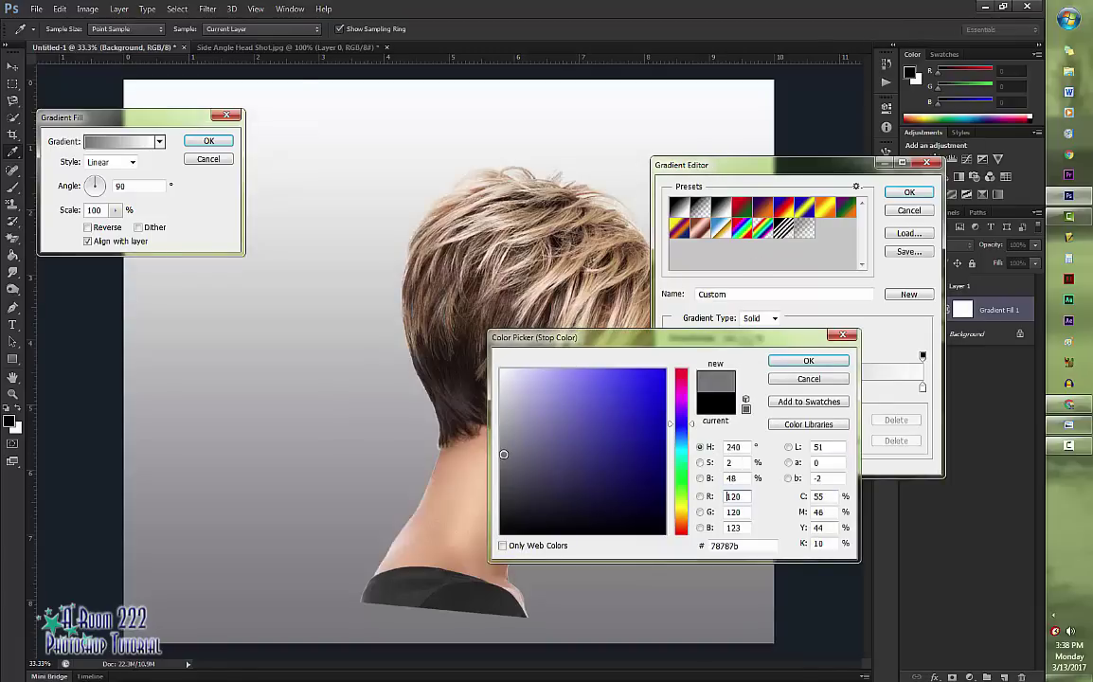
drag(504, 454, 504, 459)
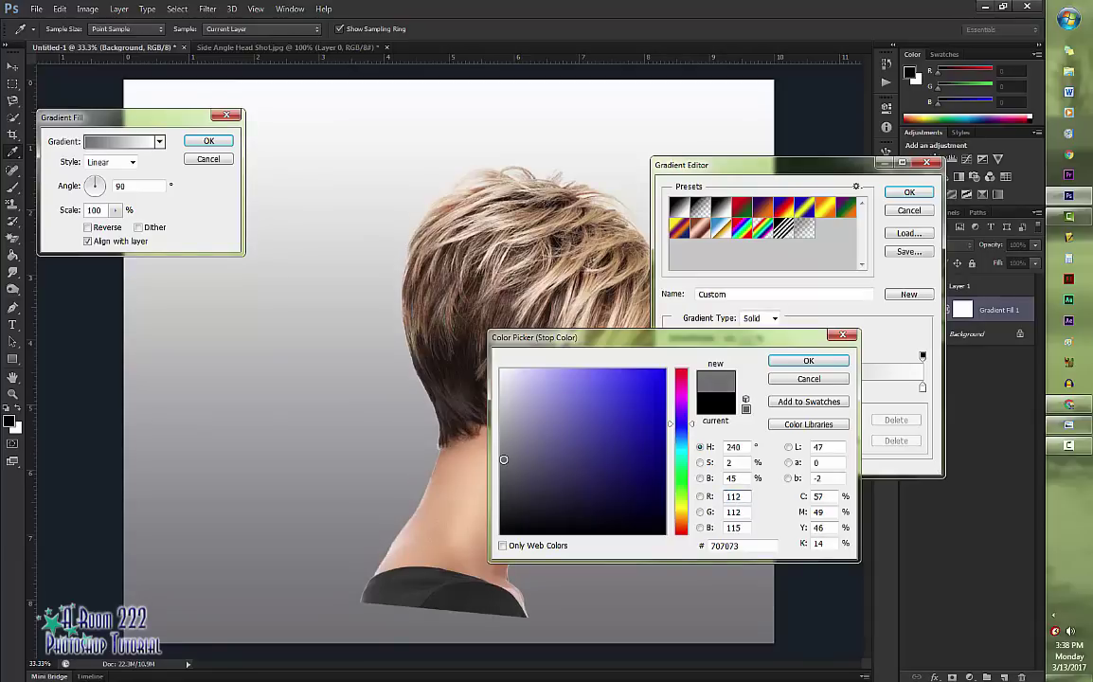
click(809, 361)
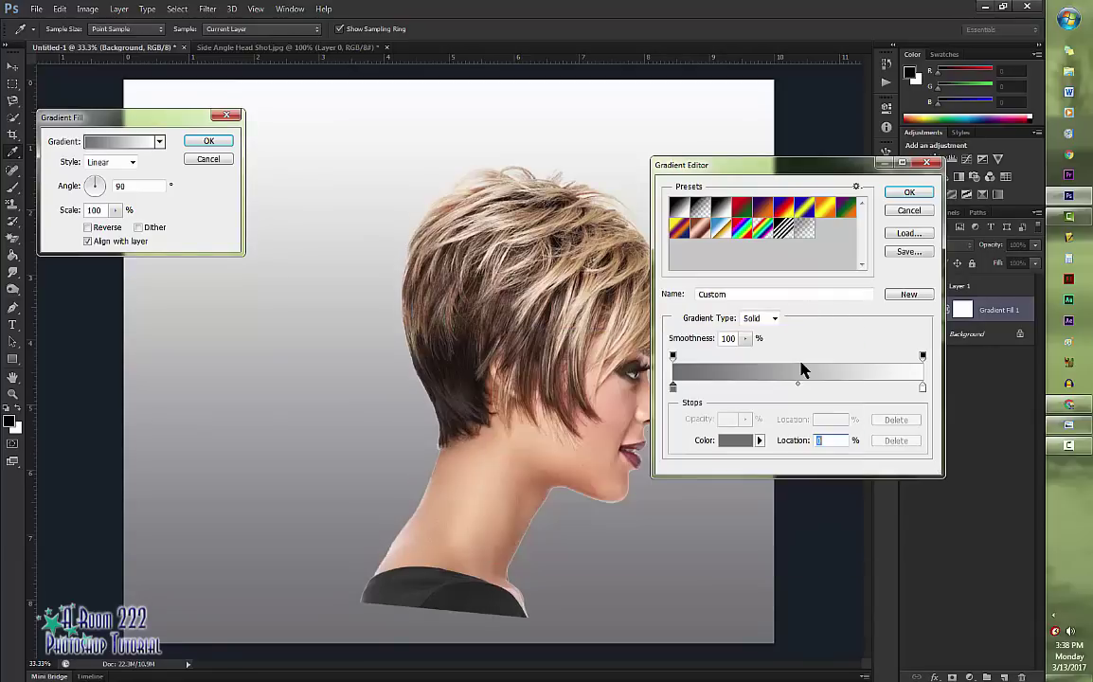
click(910, 192)
Set the gradient fill to Radial style, 45° angle, 180% scale and Reverse, and apply it.
click(131, 163)
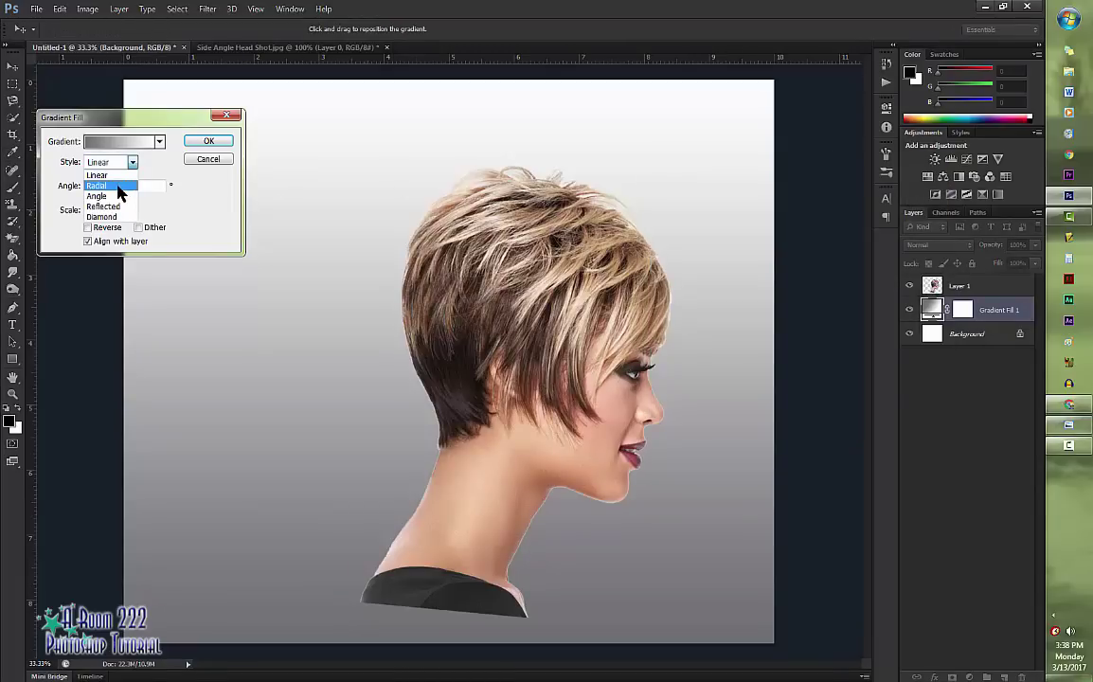
click(112, 185)
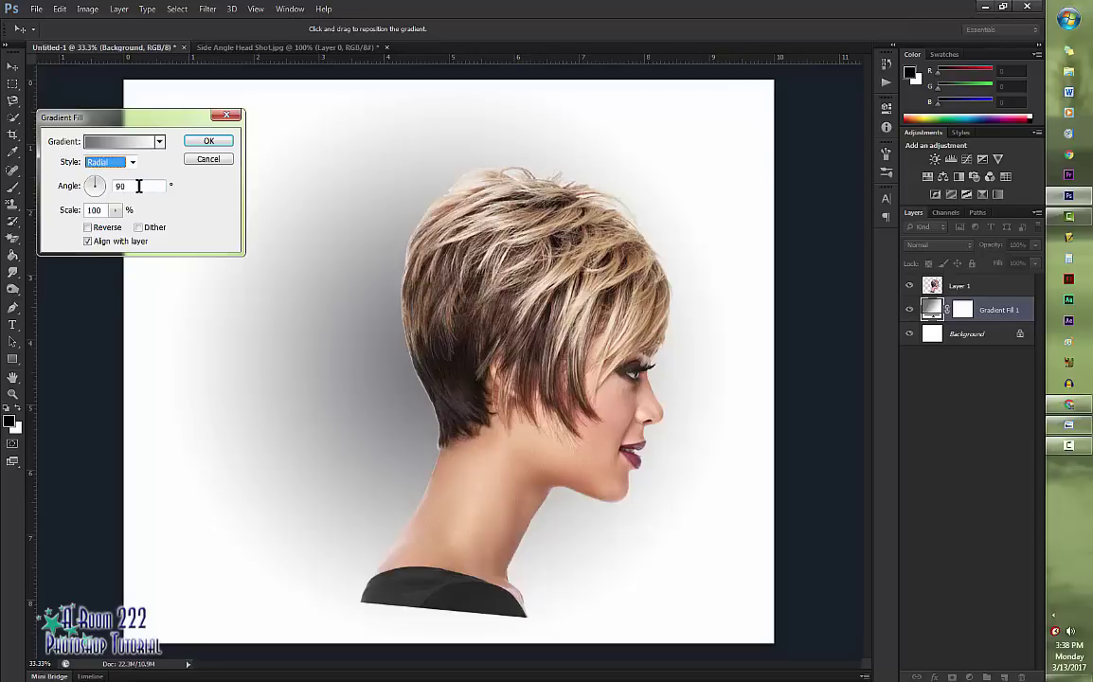
key(Tab)
text(45)
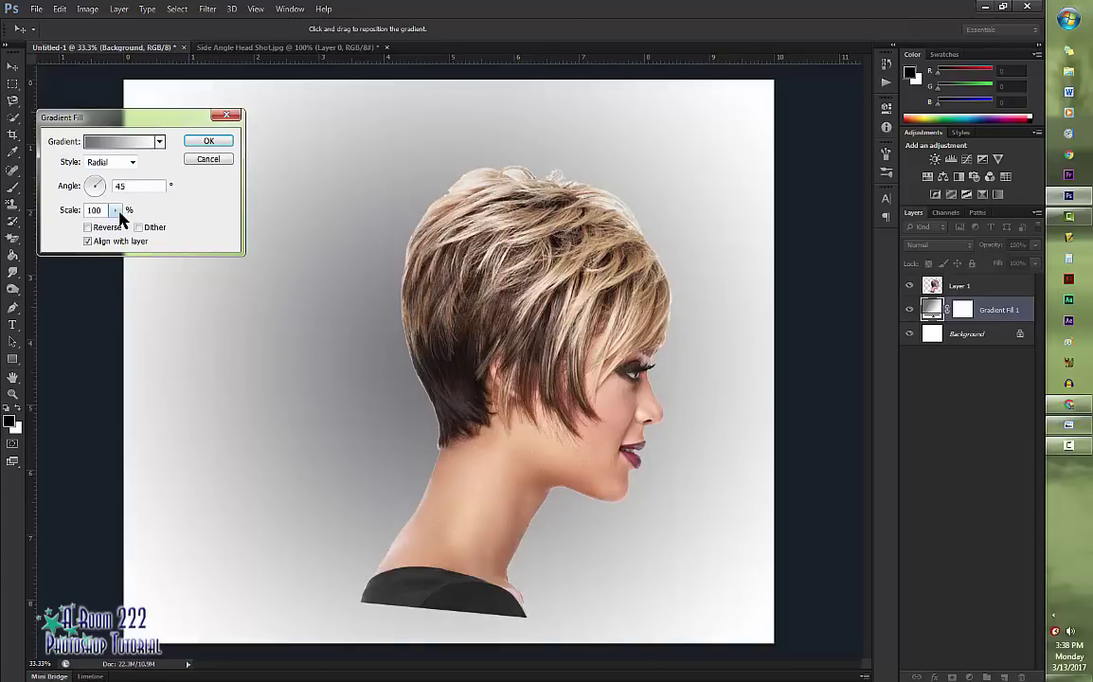
click(114, 211)
click(106, 210)
text(180)
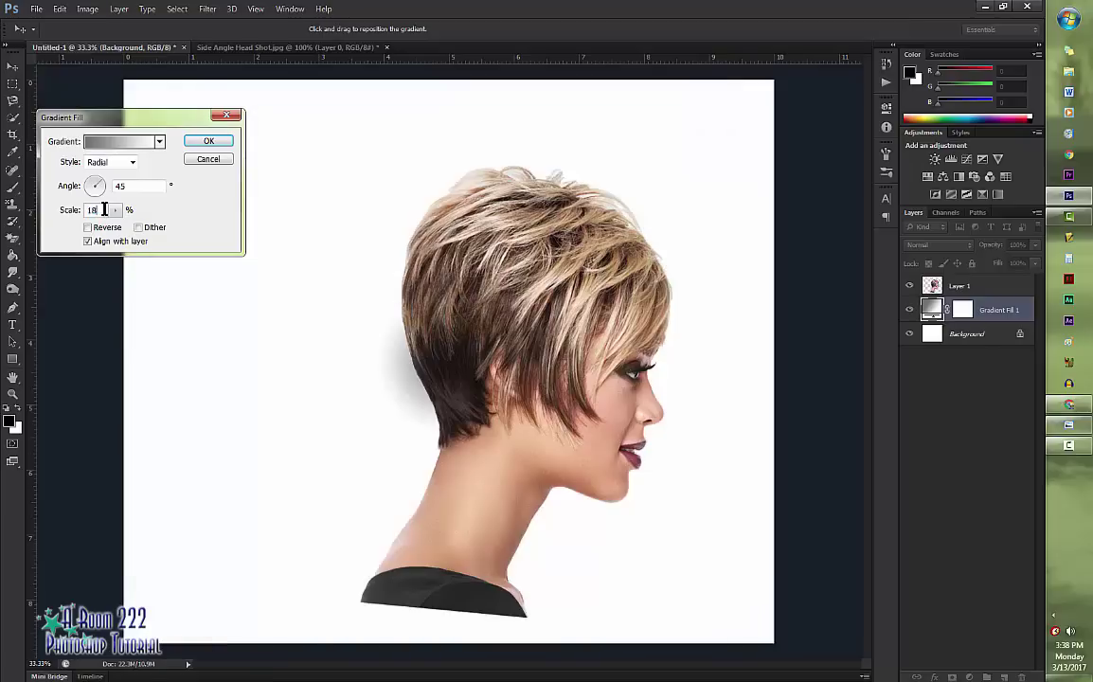
click(88, 229)
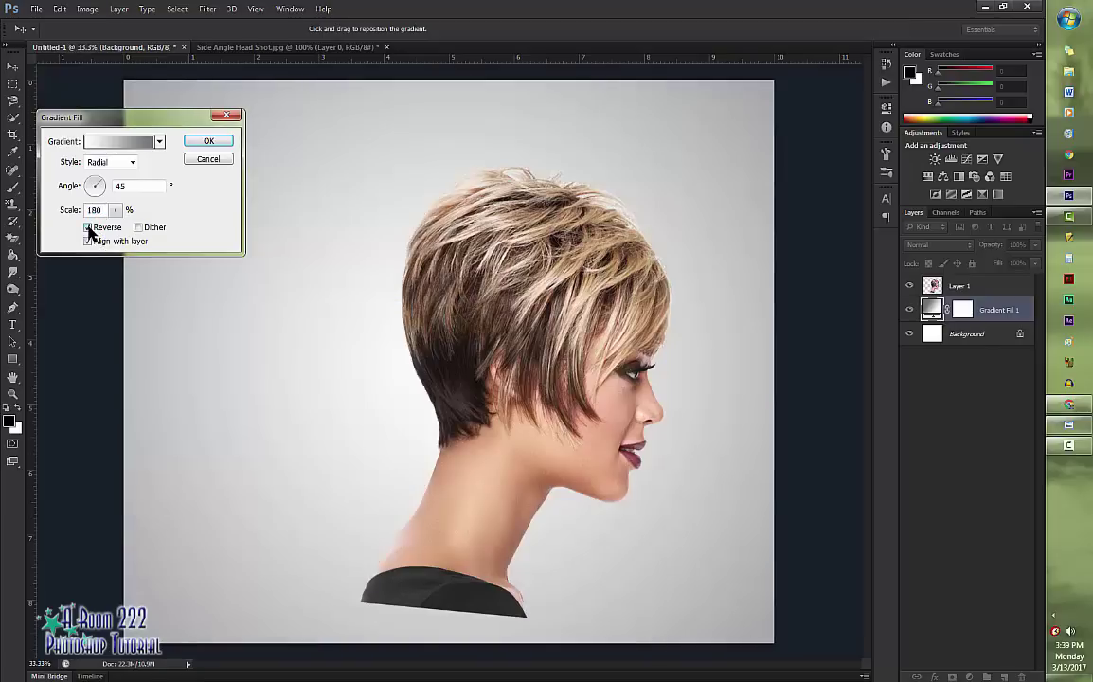
click(197, 143)
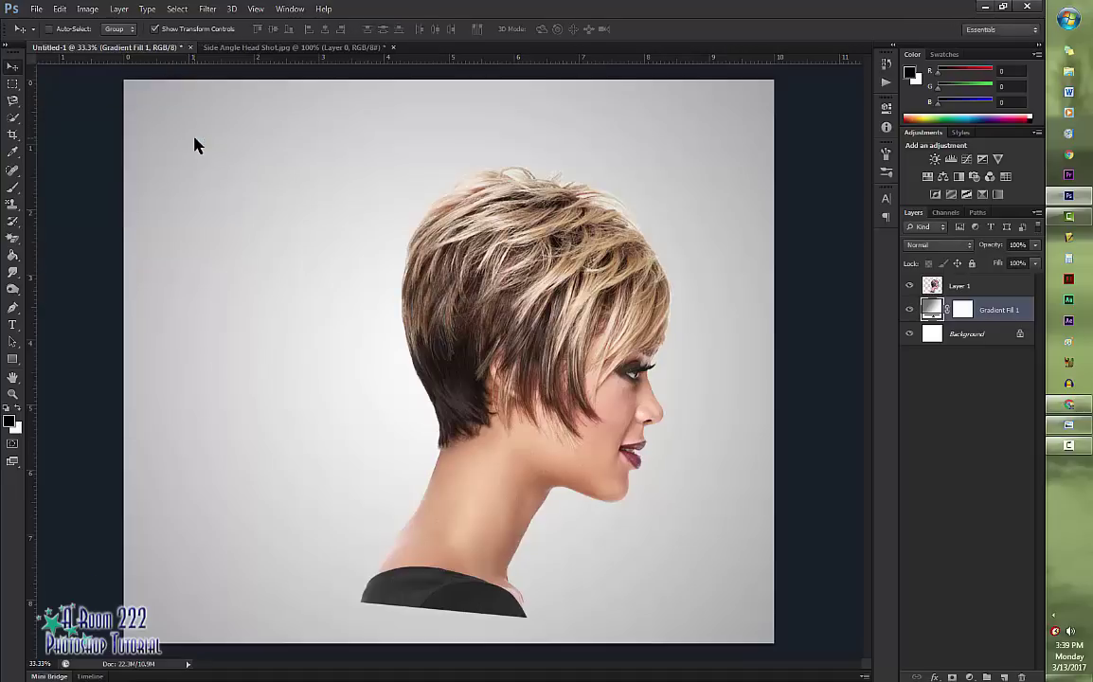
Delete the white Background layer, and duplicate Layer 1 as a layer named Liquify.
click(976, 337)
key(Delete)
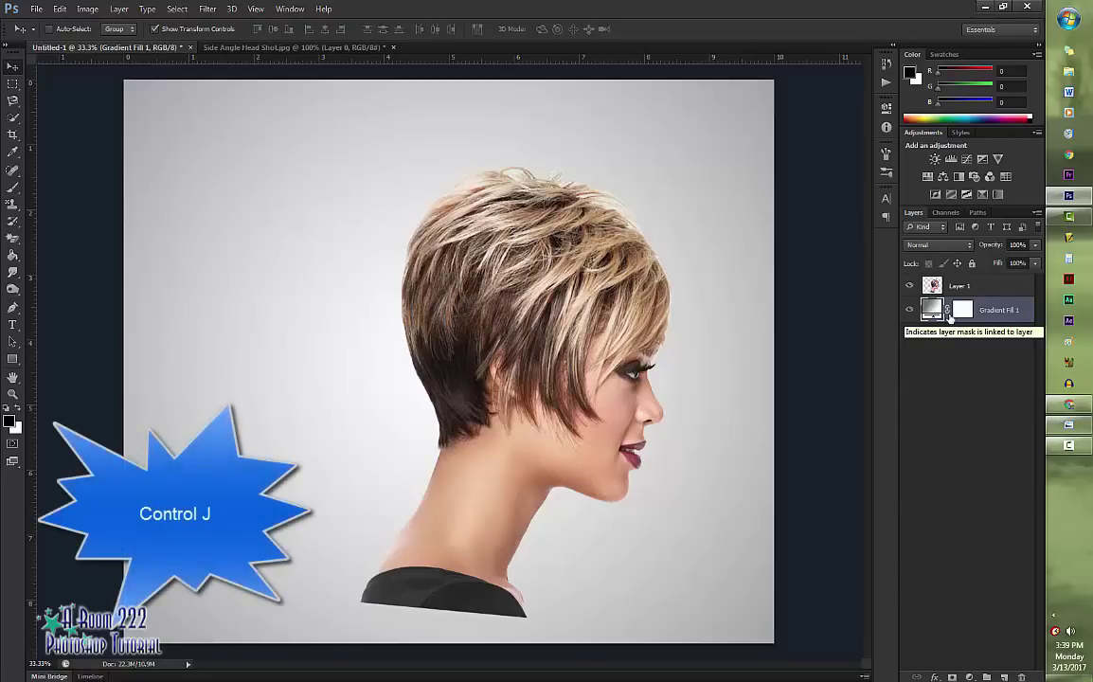
click(979, 286)
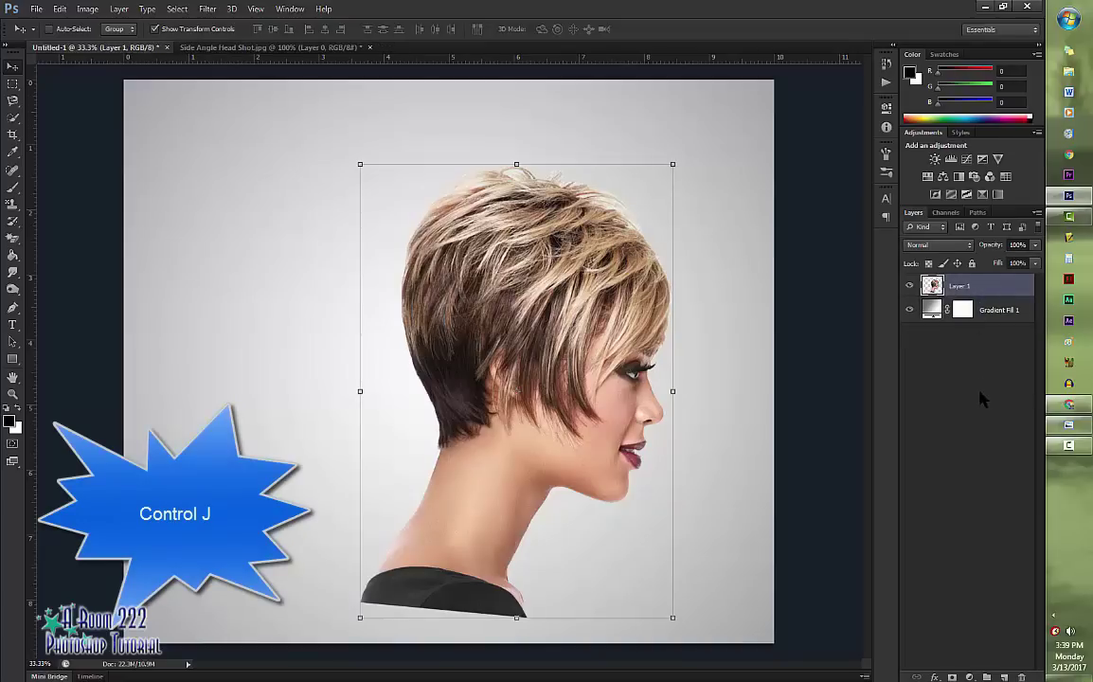
key(ctrl+j)
double_click(972, 286)
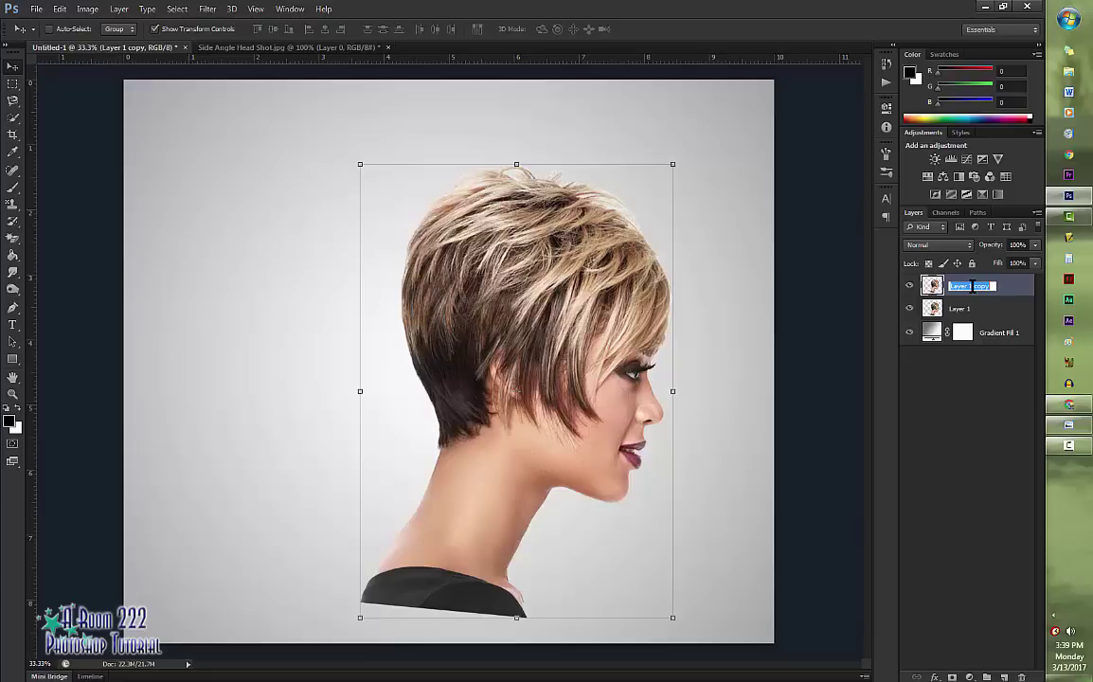
text(l)
Hide the Liquify layer and add a Gradient Map adjustment layer clipped to Layer 1.
click(959, 309)
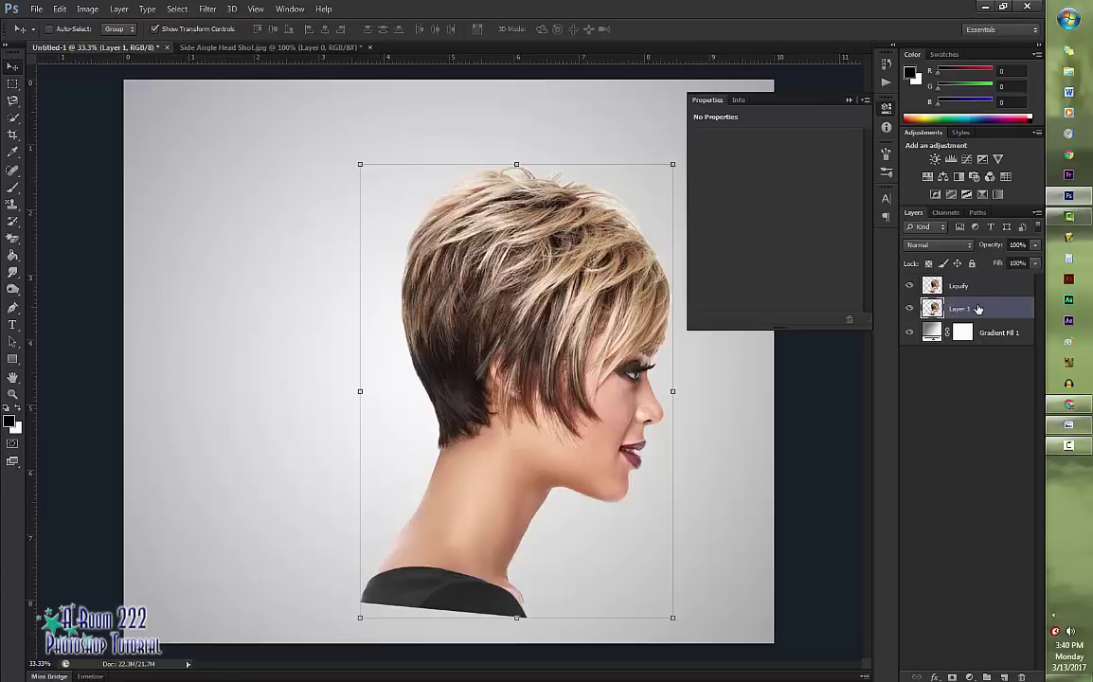
click(847, 99)
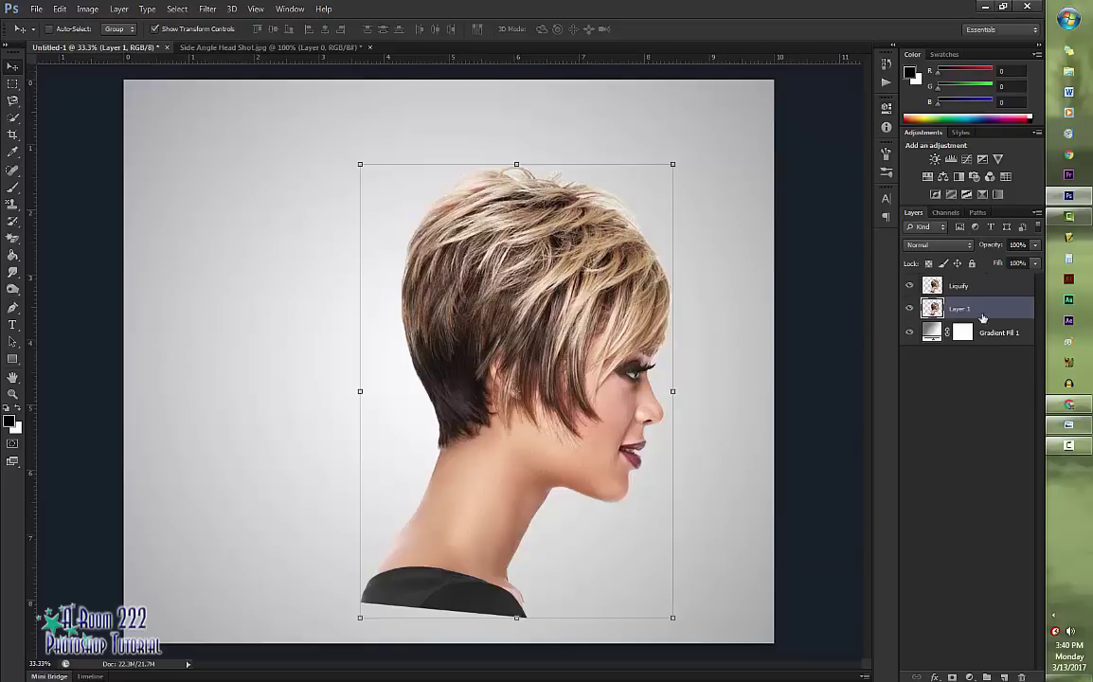
click(911, 287)
click(969, 677)
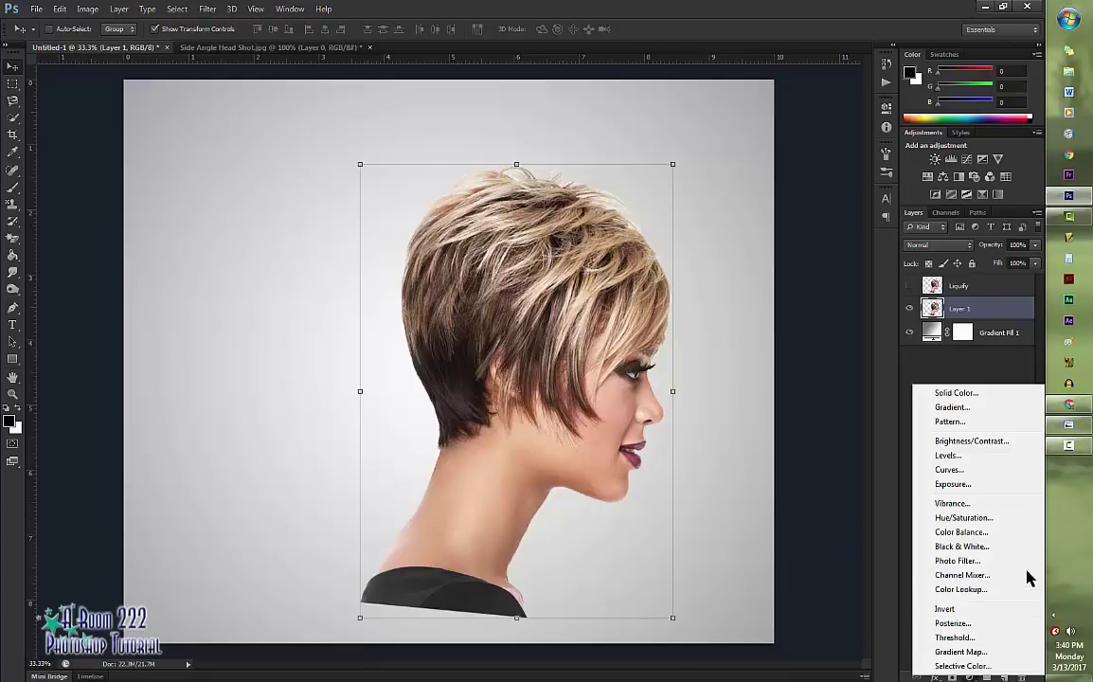
click(1013, 654)
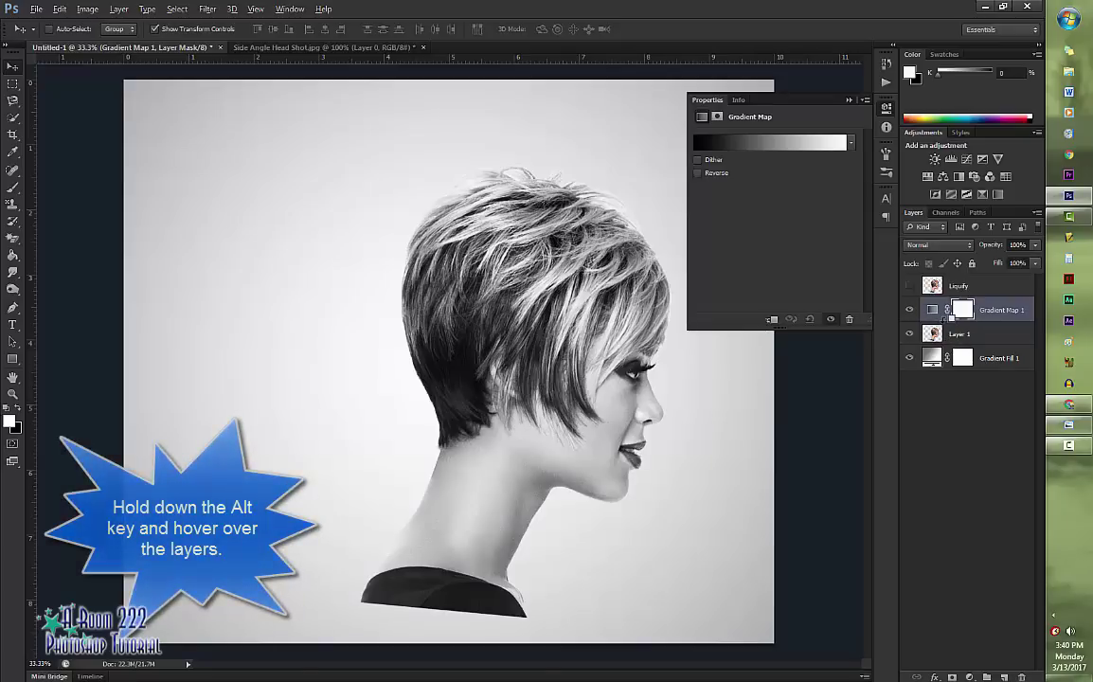
alt+click(1036, 319)
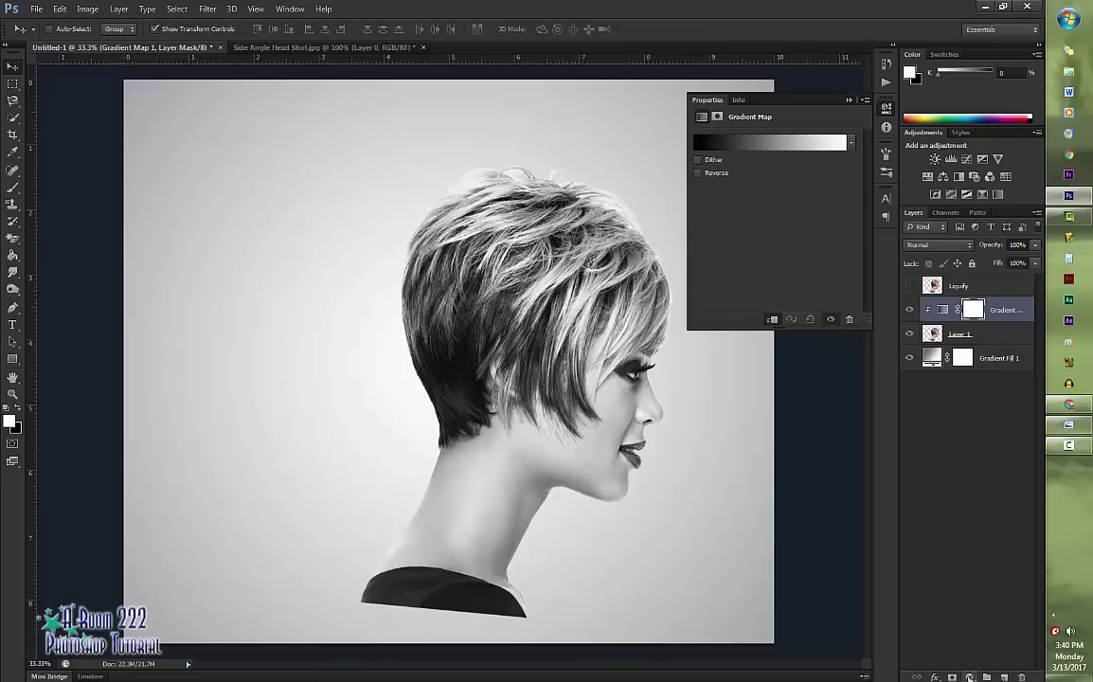
Add a Black & White adjustment layer above the Gradient Map and clip it to the layers below.
click(969, 676)
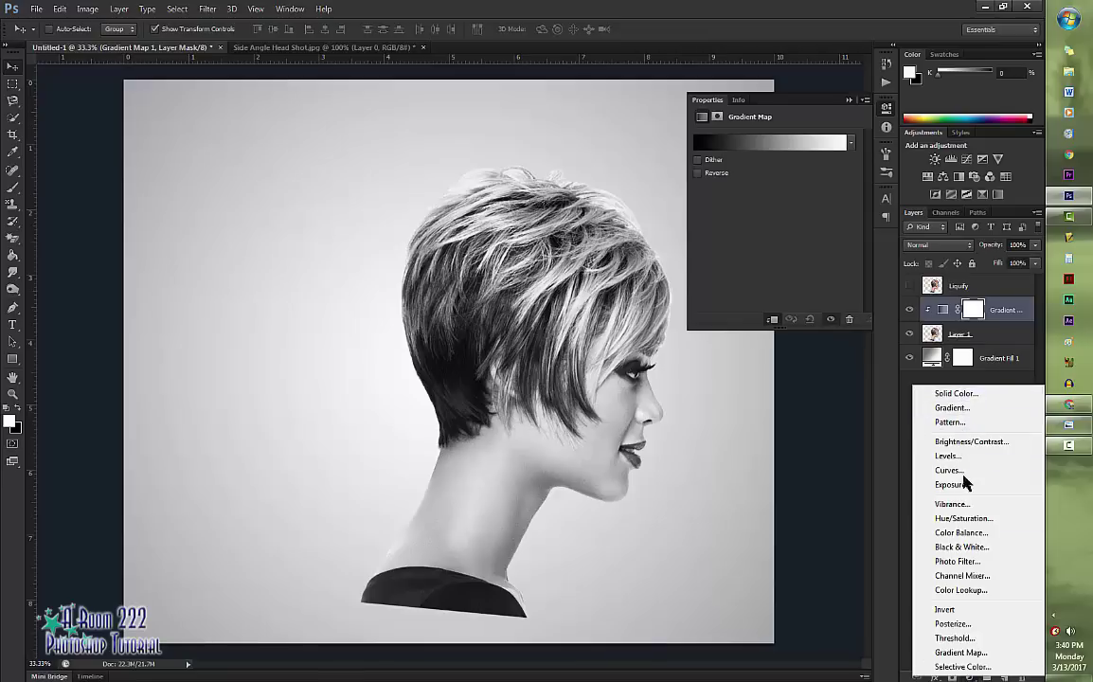
click(963, 548)
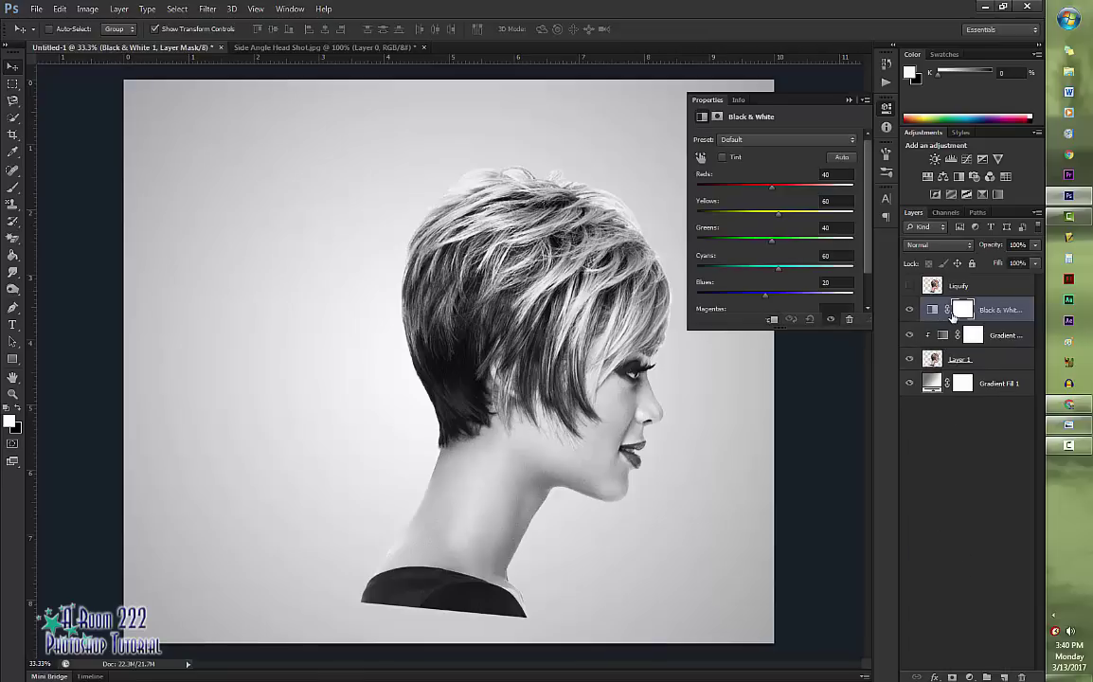
alt+click(949, 321)
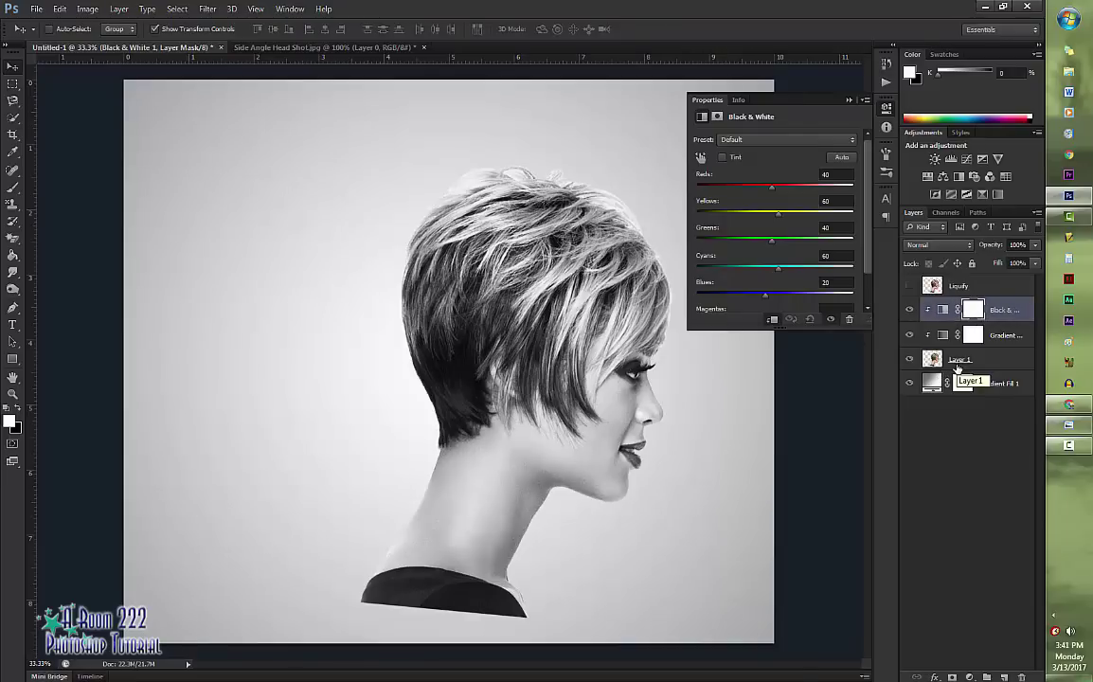
Set the Black & White adjustment layer's blend mode to Soft Light and reduce its opacity to about half.
click(967, 245)
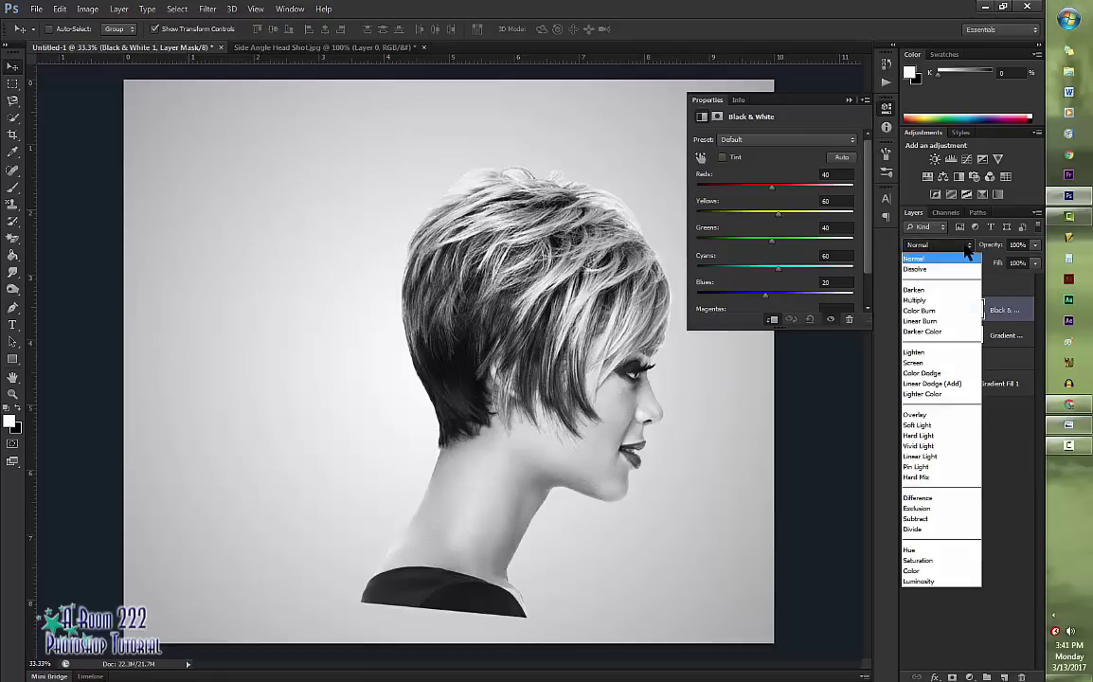
click(930, 433)
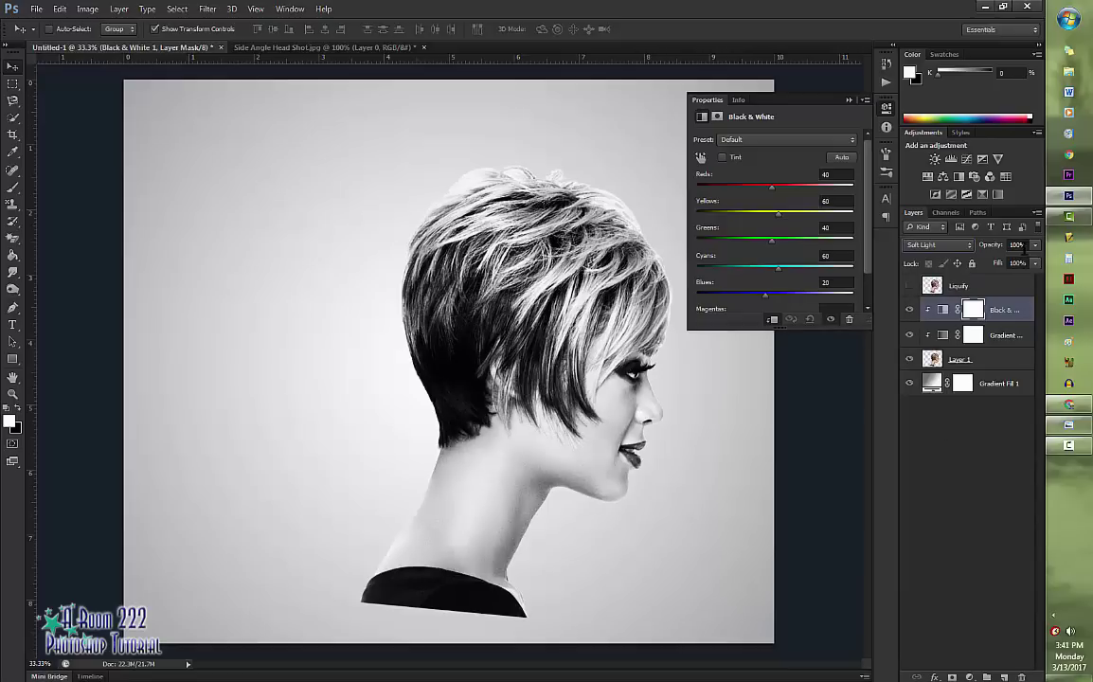
click(1035, 245)
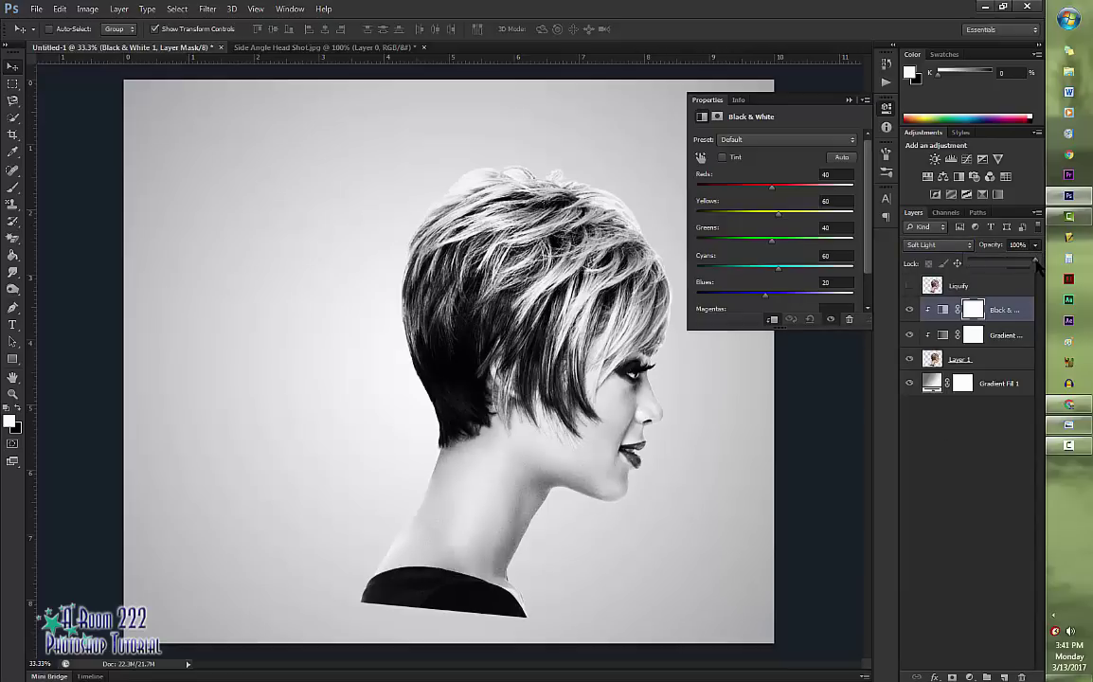
drag(1035, 261, 1006, 274)
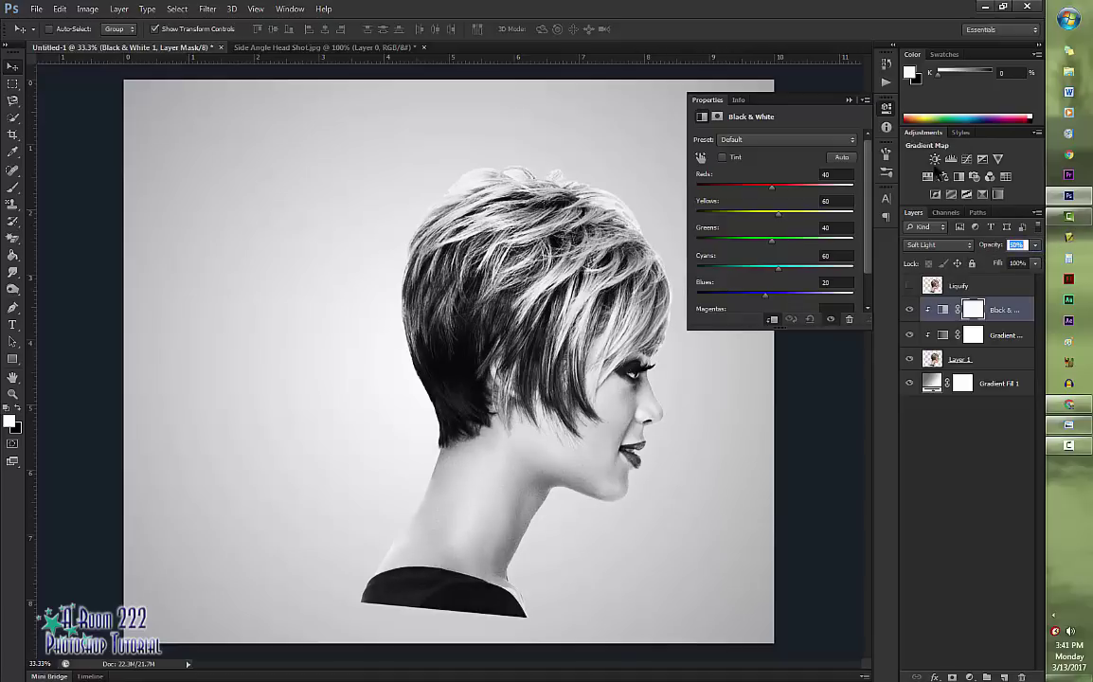
click(849, 100)
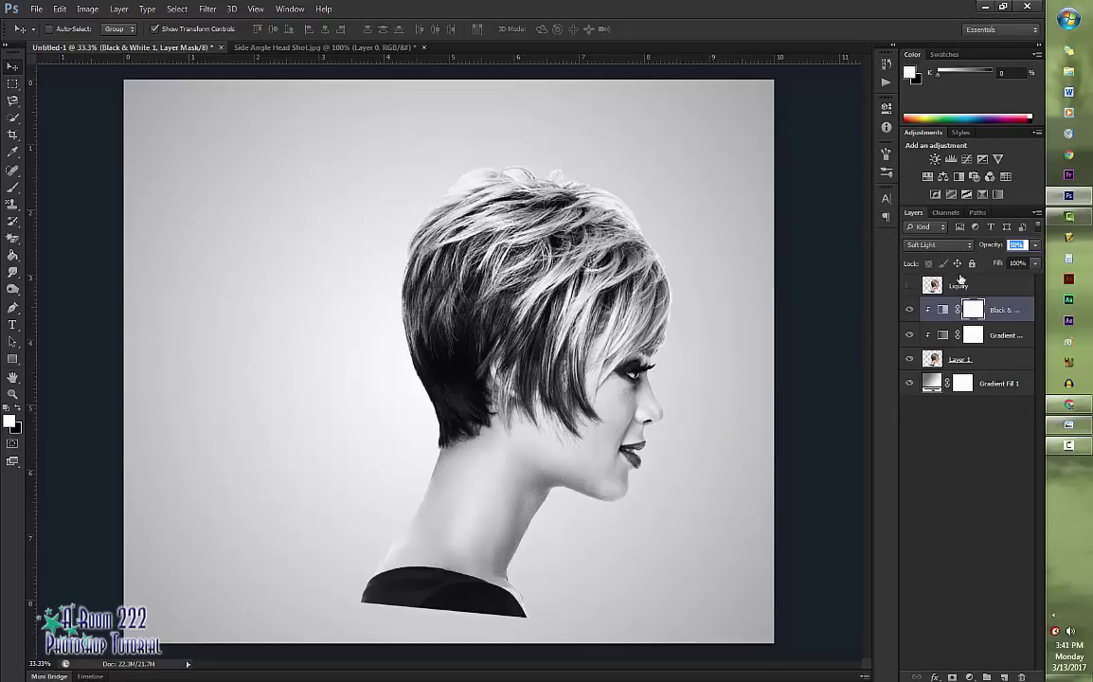
Add a black layer mask that hides all of Layer 1, and activate the Brush tool.
click(1019, 366)
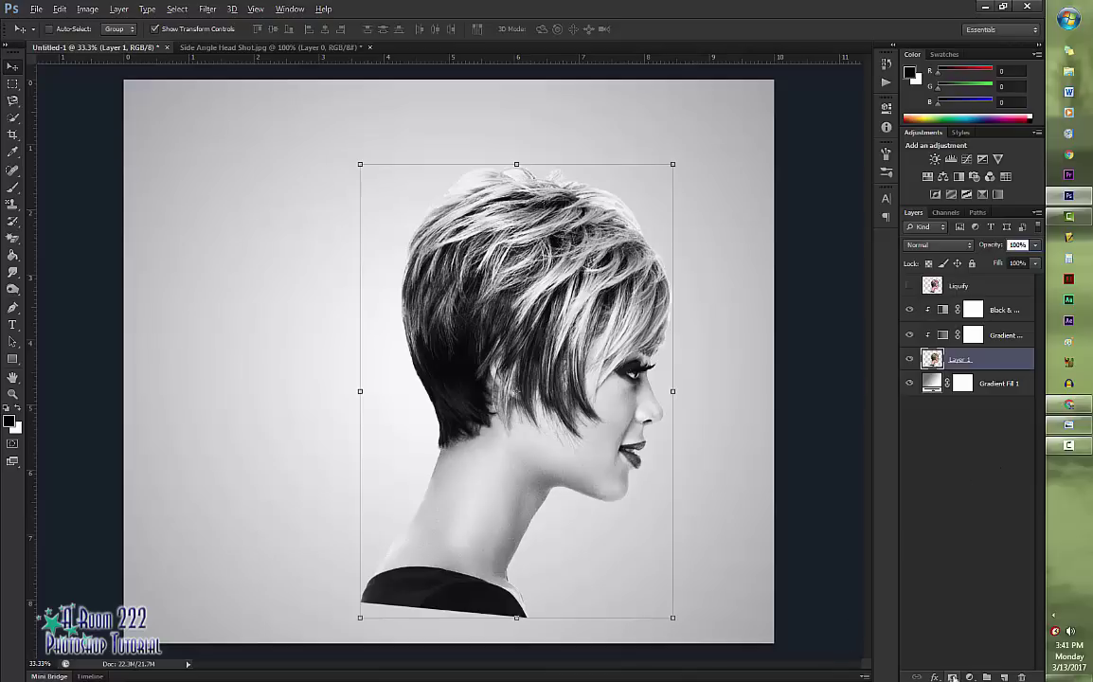
alt+click(954, 677)
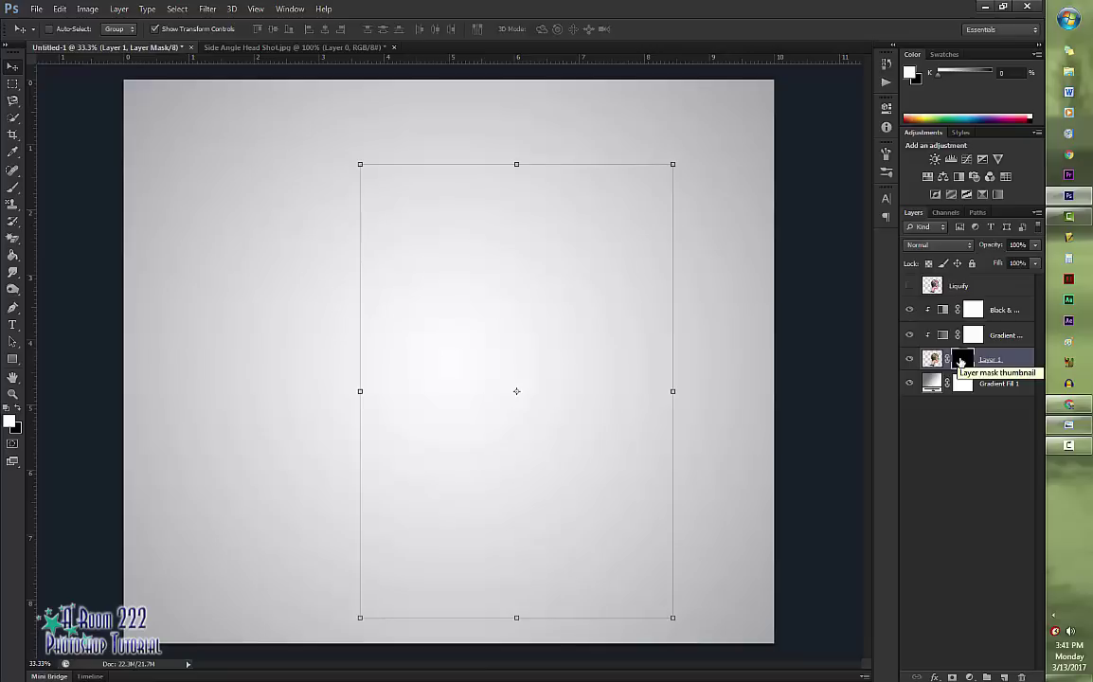
click(13, 188)
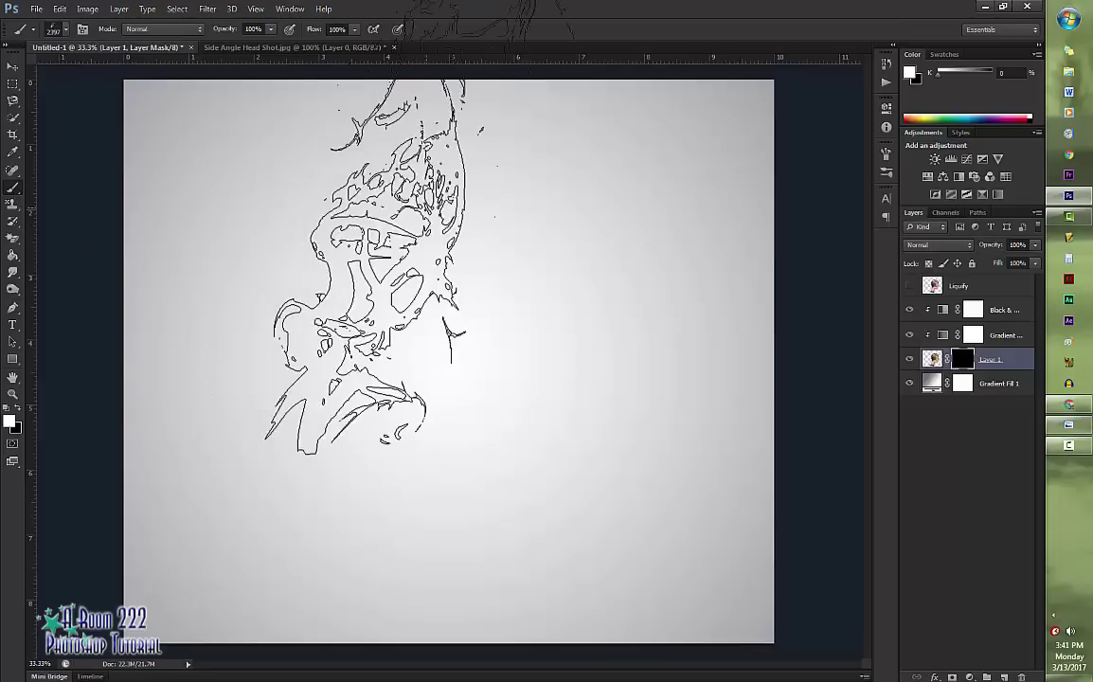
Set the density of Layer 1's layer mask to 81% so the head shows faintly.
double_click(965, 360)
drag(854, 190, 824, 196)
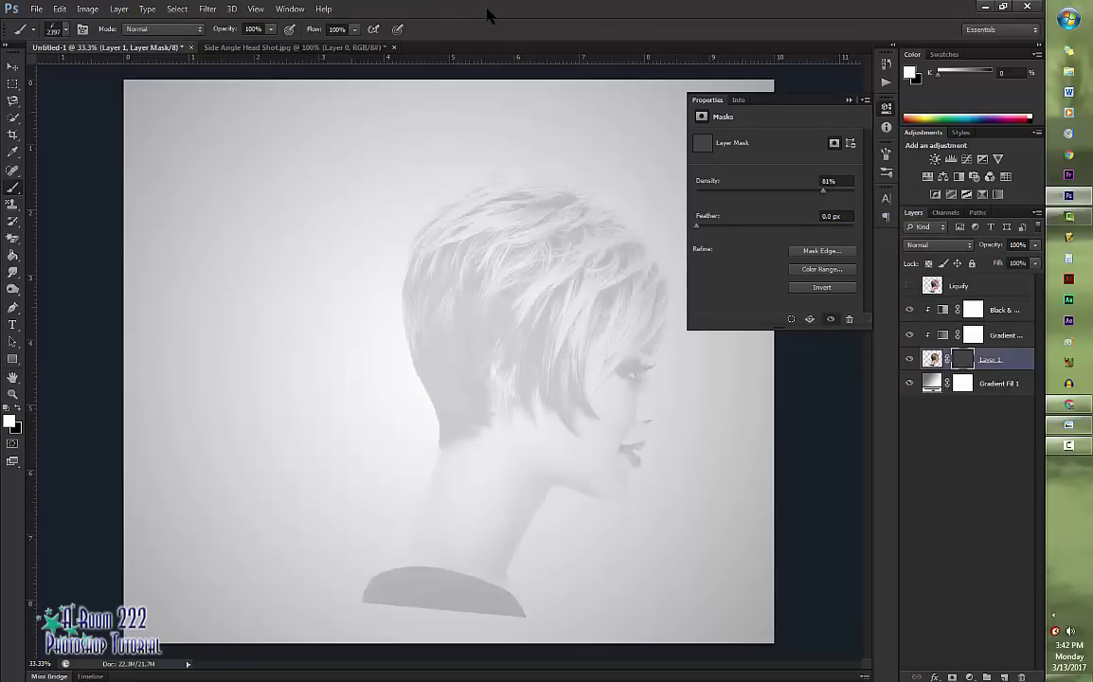
click(849, 100)
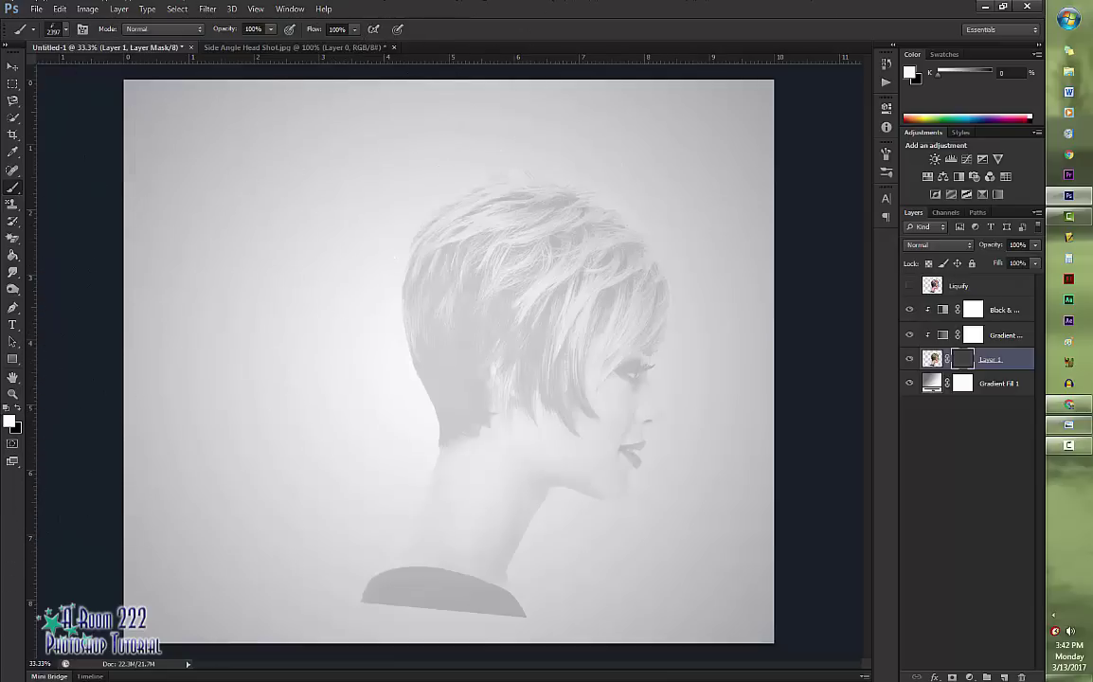
Switch to Windows Explorer and view the smoke brush folders in Useful Tools, Photoshop Tools and Resources, Extra Tools to Add to Photoshop.
click(1069, 71)
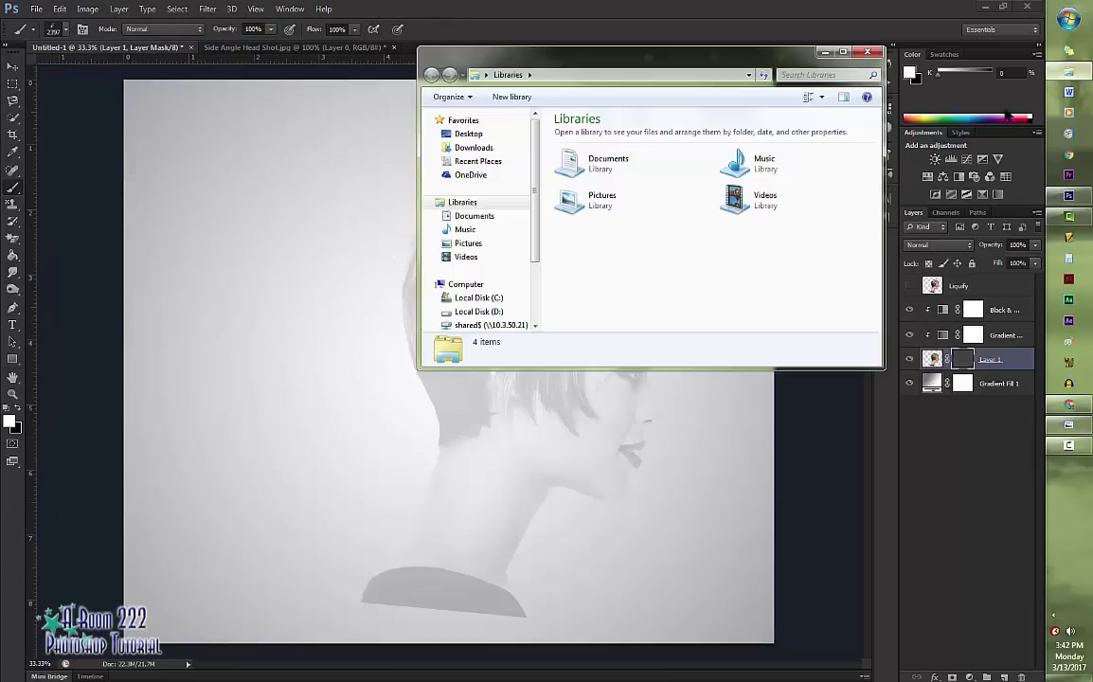
drag(537, 200, 542, 239)
click(500, 292)
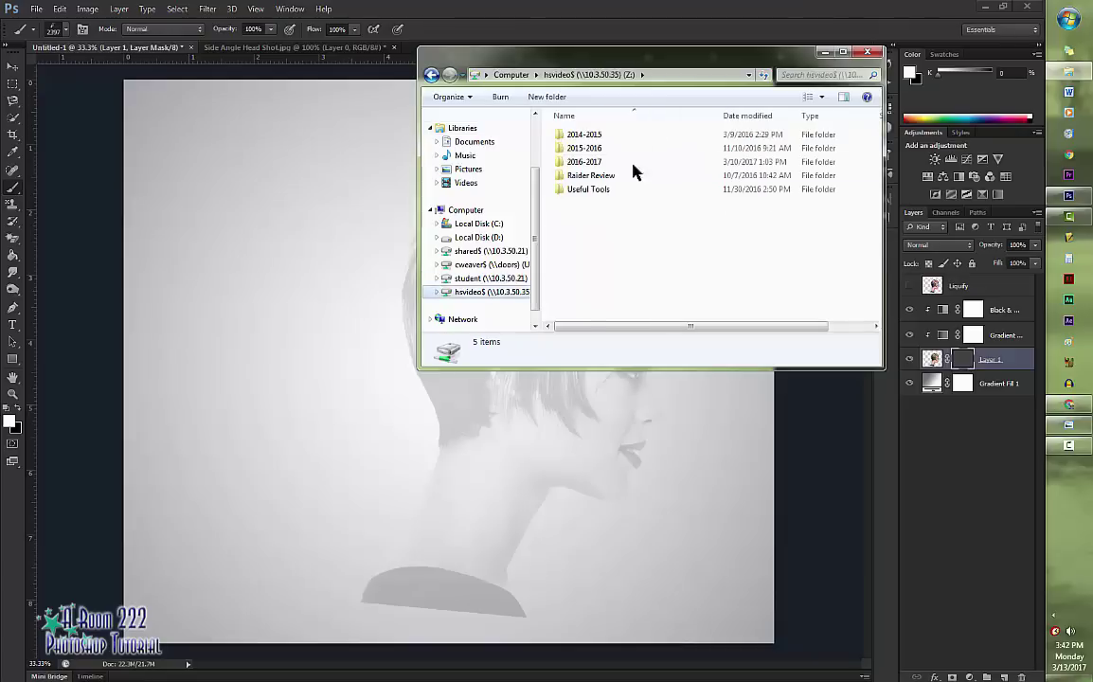
double_click(589, 189)
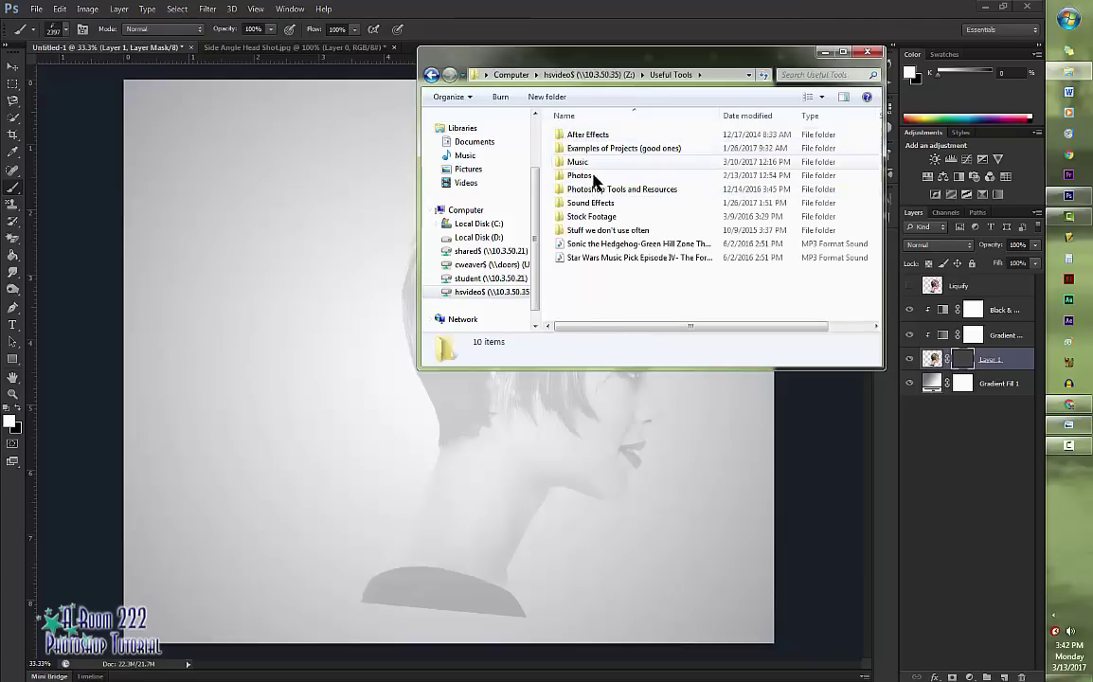
double_click(597, 189)
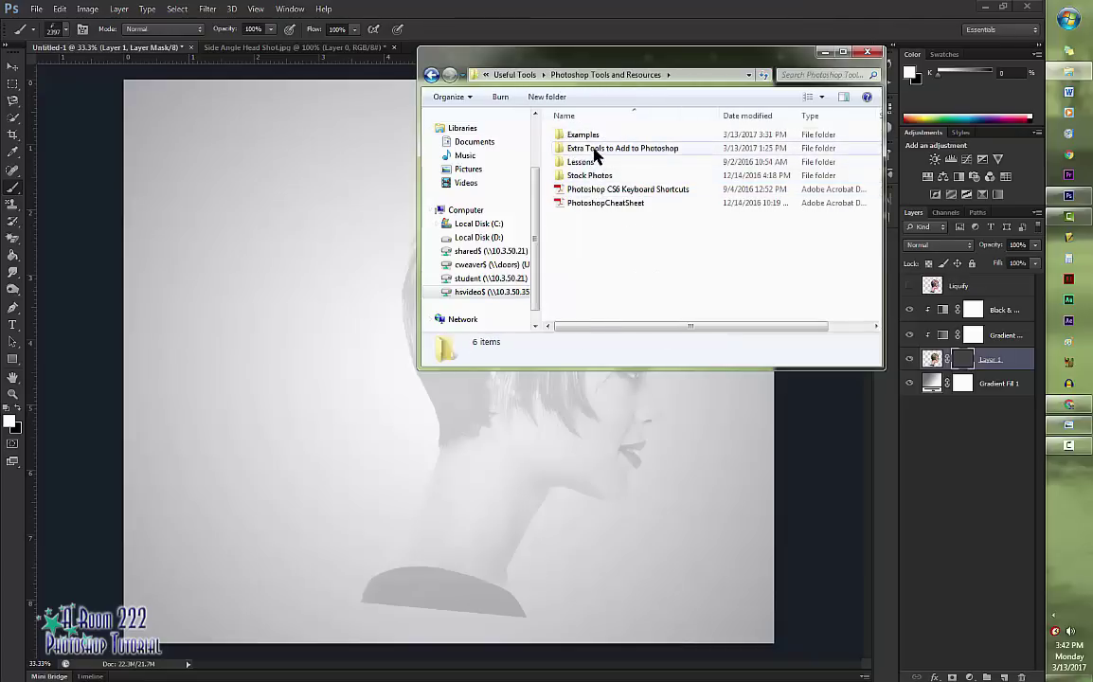
double_click(595, 149)
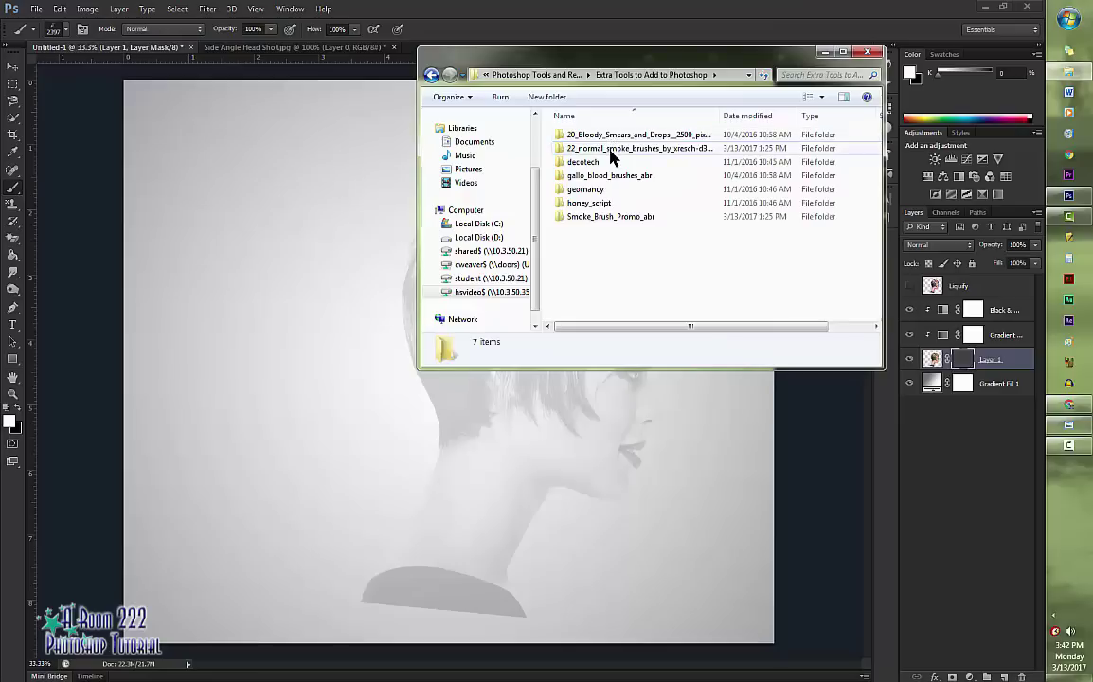
click(826, 55)
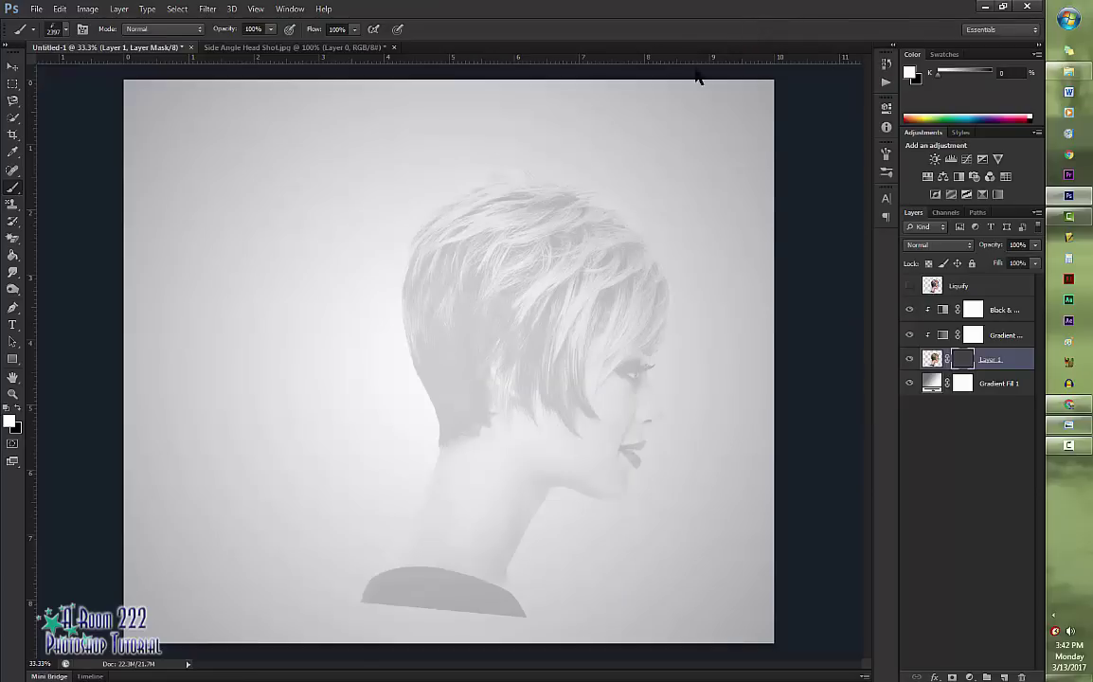
Stamp white on Layer 1's mask over the face and fringe with the 2397 px smoke brush.
drag(697, 74, 171, 417)
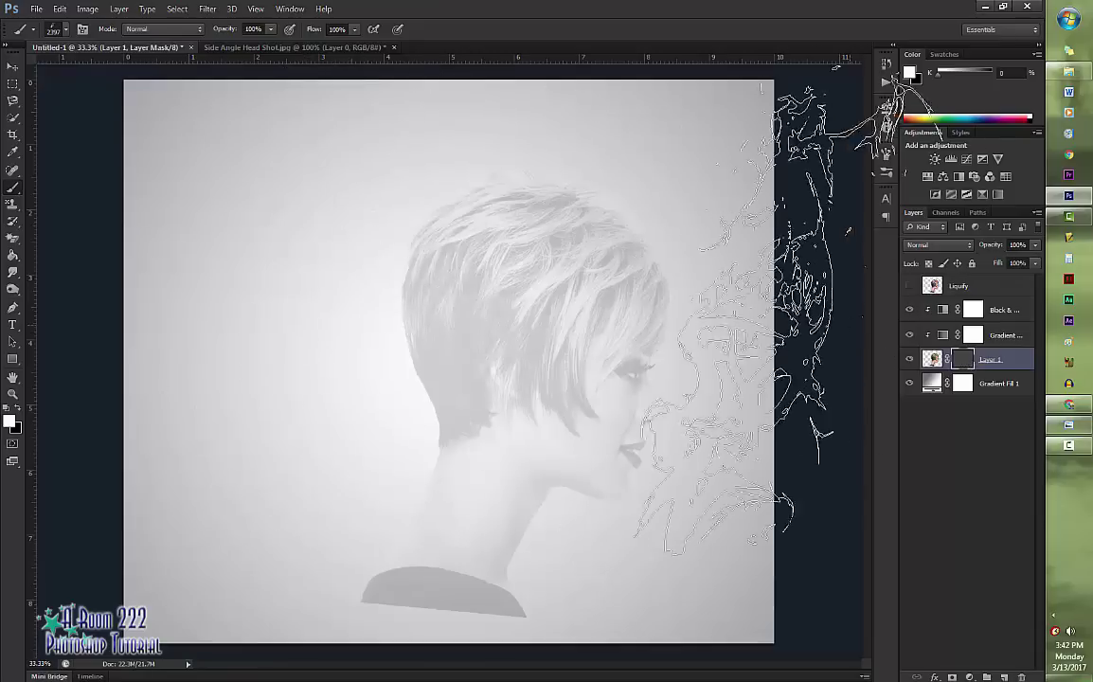
click(701, 294)
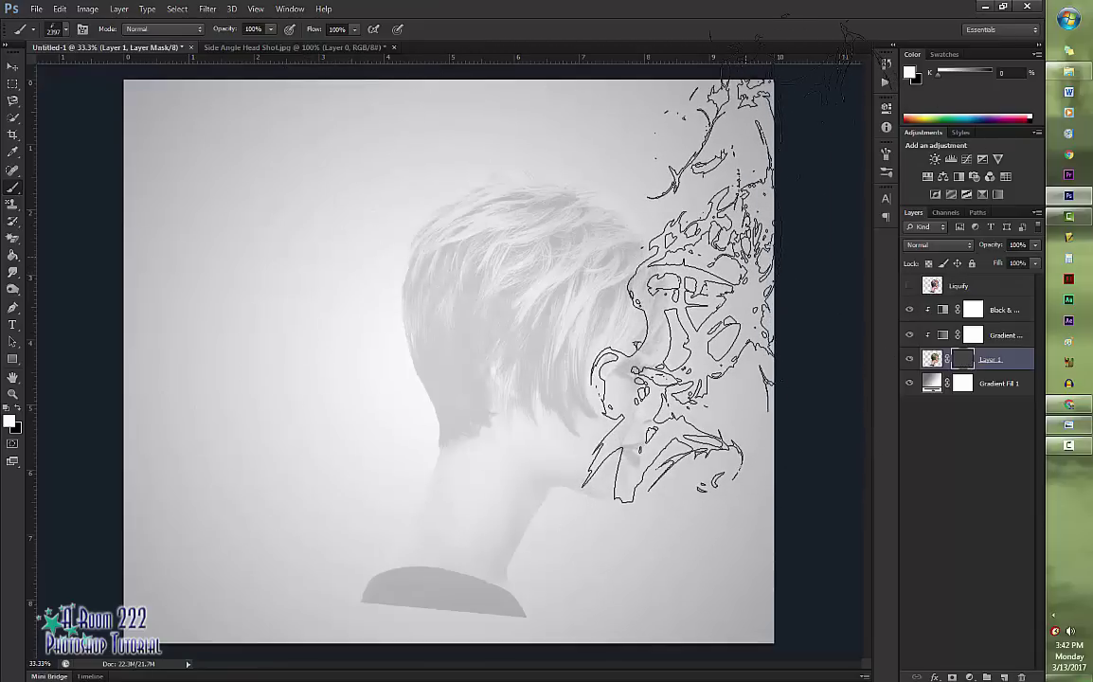
drag(678, 289, 791, 294)
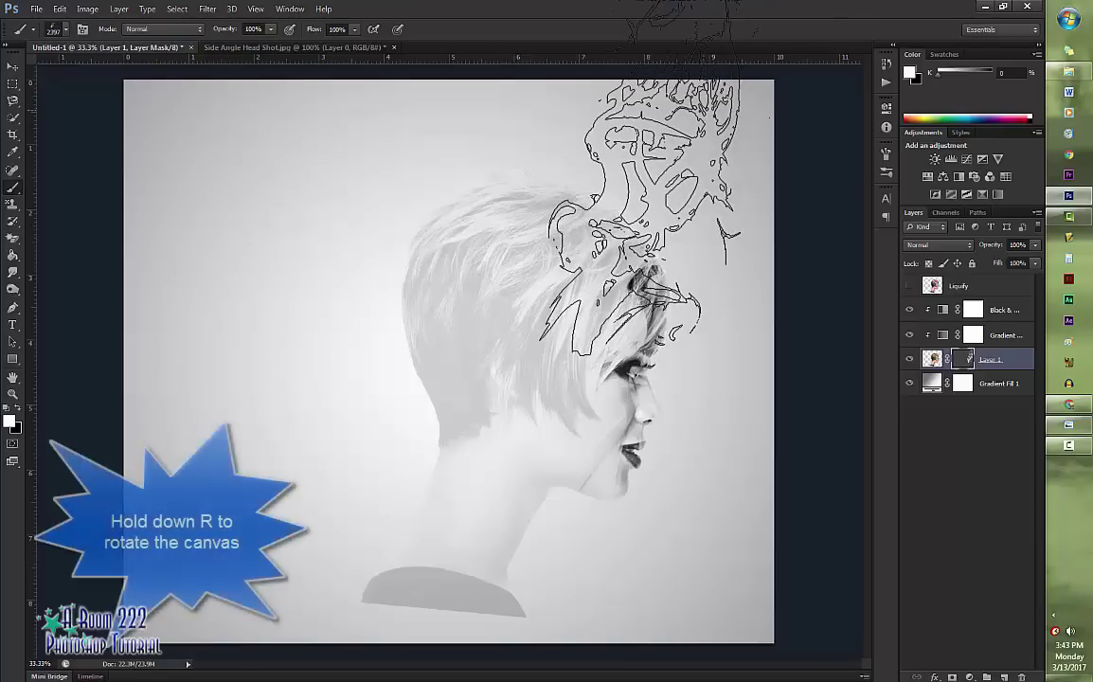
Rotate the canvas and try stamping the smoke brush on the mask over the crown of the head.
key(r)
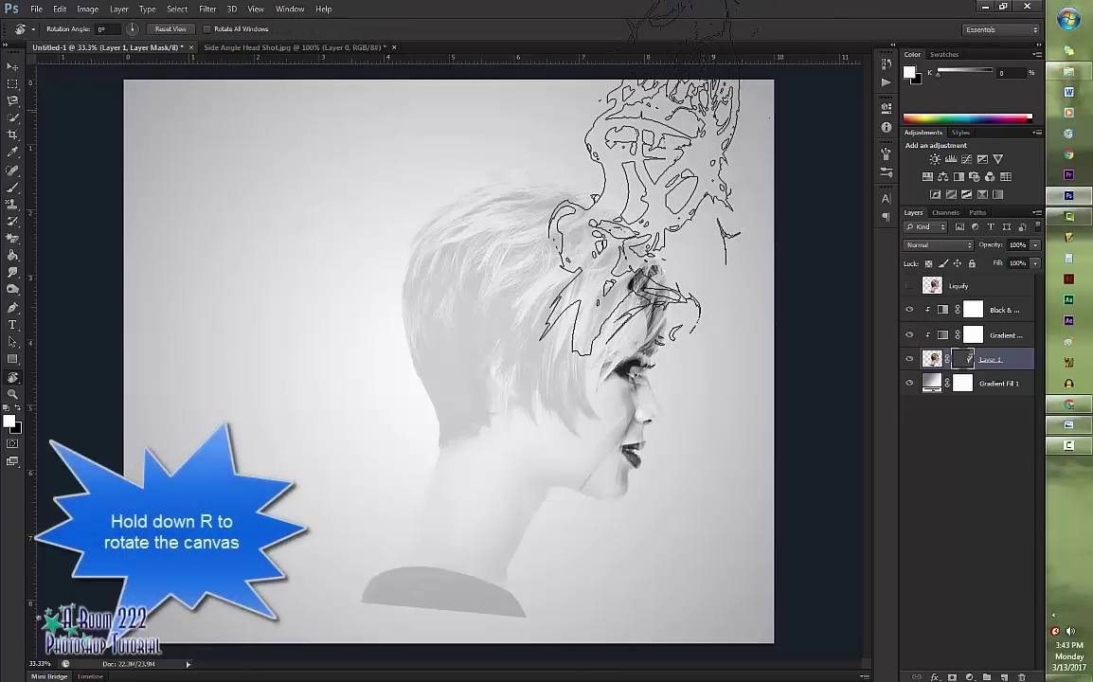
mouse_move(598, 171)
mouse_down()
mouse_move(682, 218)
mouse_move(710, 290)
mouse_move(700, 448)
mouse_move(654, 542)
mouse_move(543, 576)
mouse_up()
key(b)
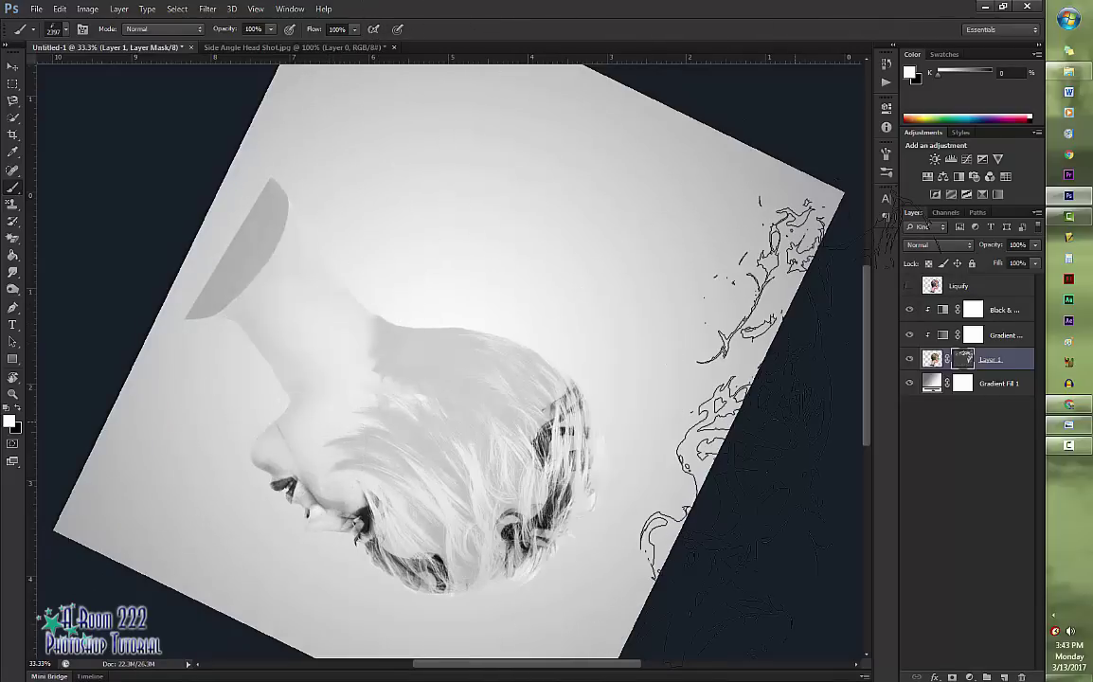
key(r)
mouse_move(597, 315)
mouse_down()
mouse_move(589, 298)
mouse_move(151, 322)
mouse_up()
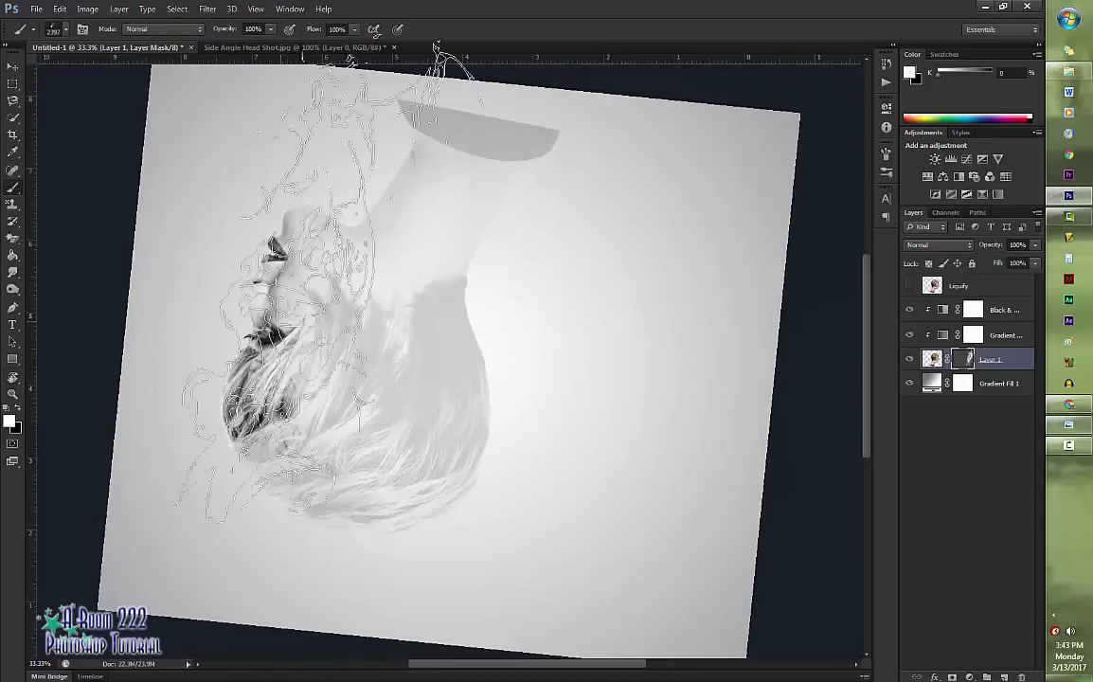
Rotate the canvas so the face tilts upward and stamp the 2445 px smoke brush on the mask over the hair.
key(r)
mouse_move(794, 378)
mouse_down()
mouse_move(513, 603)
mouse_move(354, 581)
mouse_up()
click(65, 30)
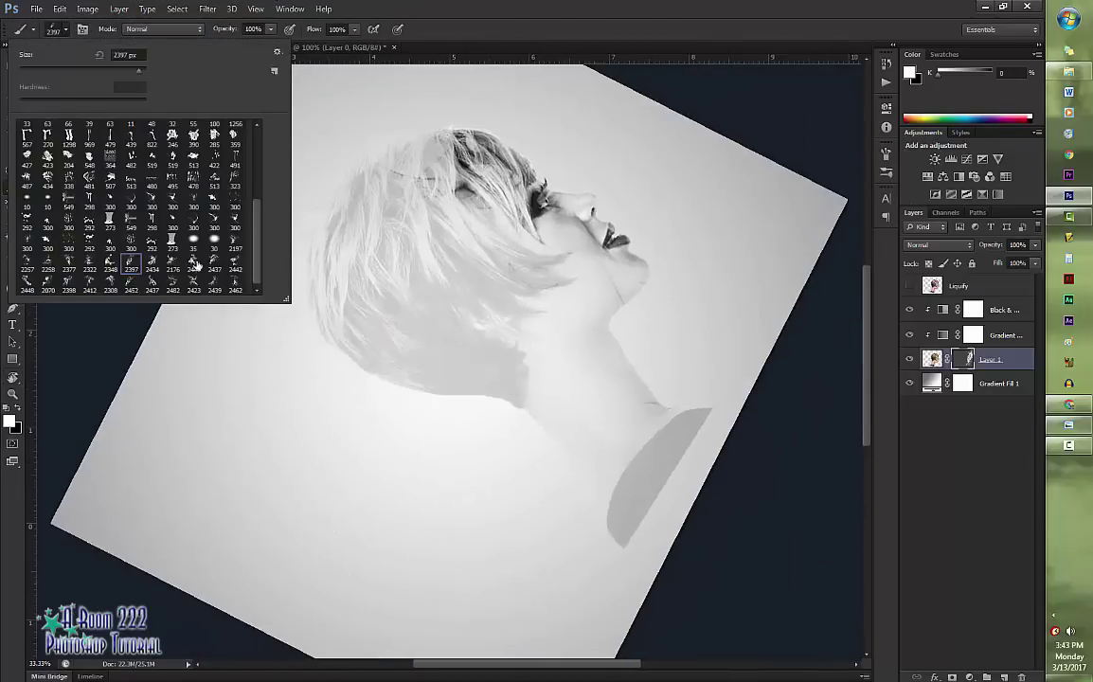
click(193, 264)
click(417, 234)
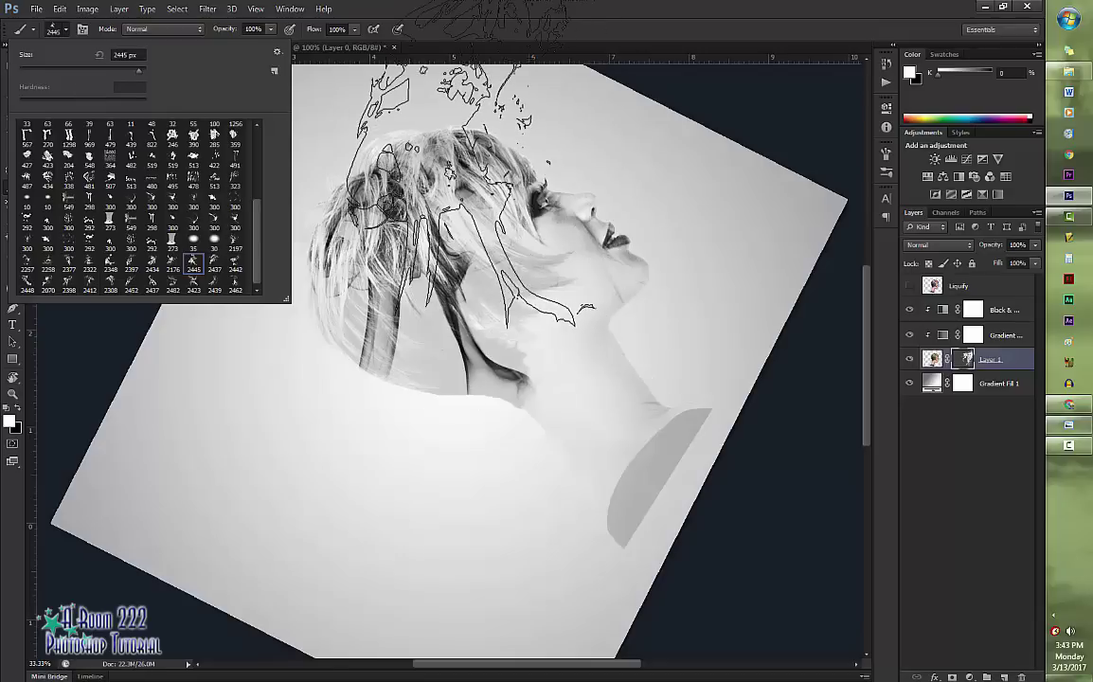
click(446, 161)
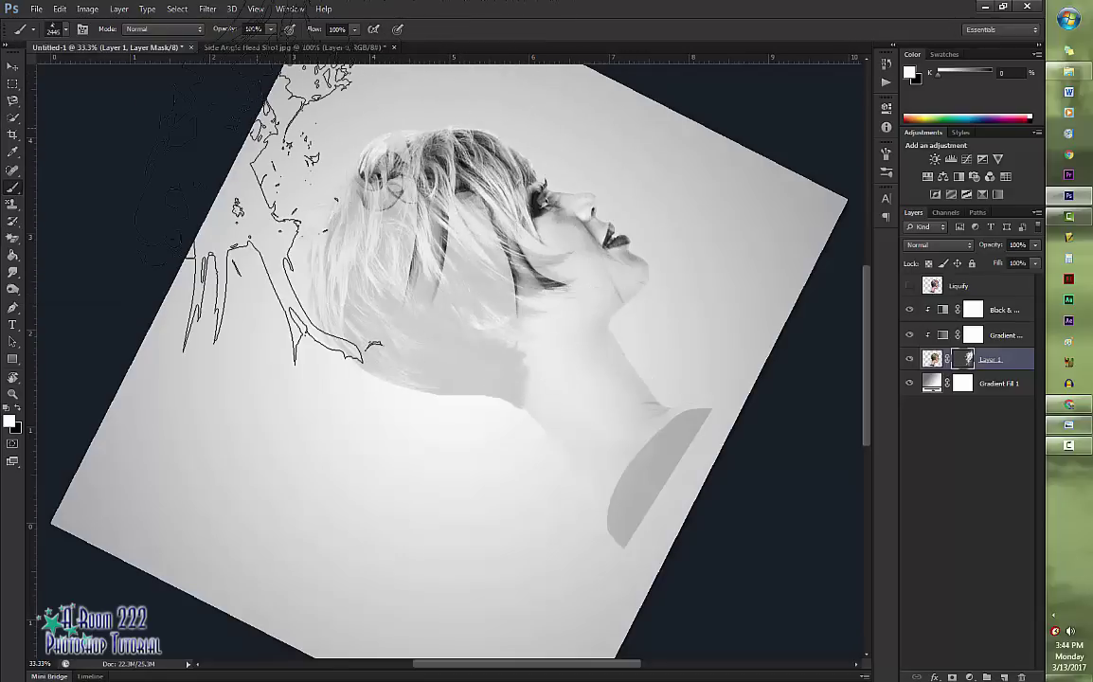
Choose the 2348 px smoke brush and rotate the canvas so the head is nearly upright.
click(62, 31)
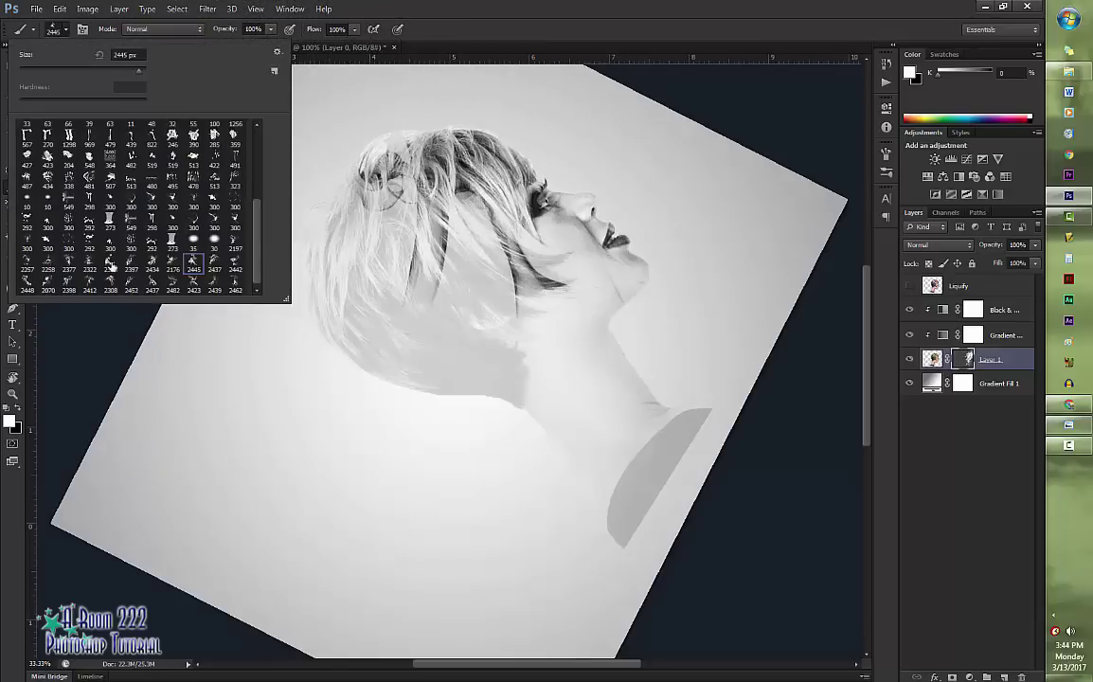
key(r)
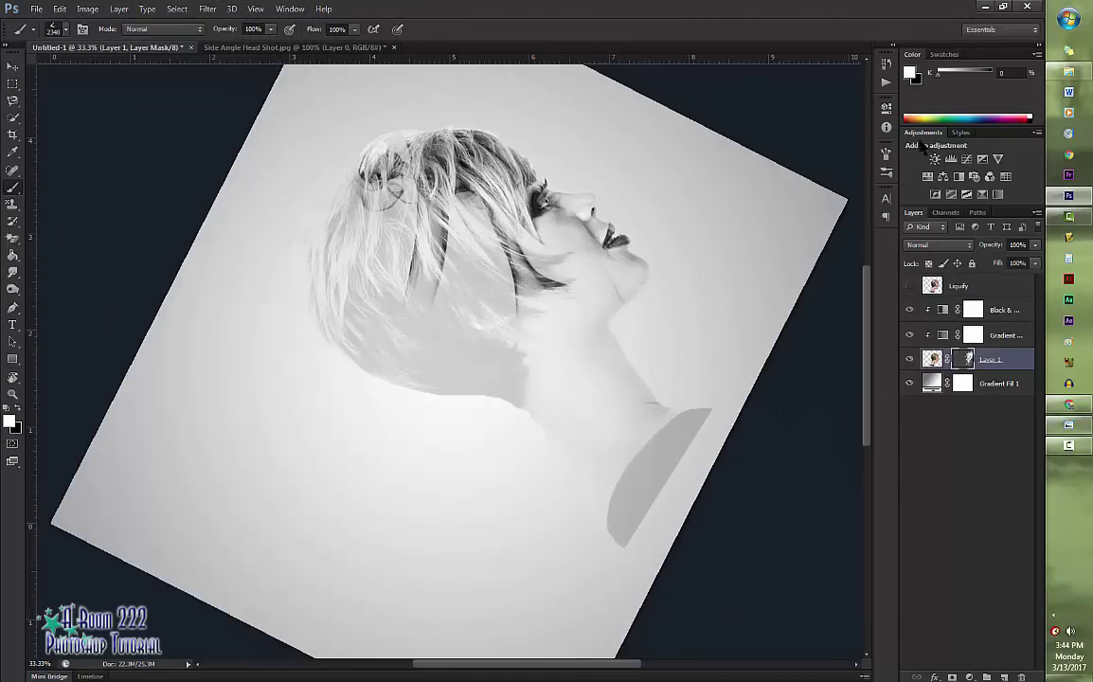
mouse_move(664, 294)
mouse_down()
mouse_move(665, 456)
mouse_move(575, 576)
mouse_up()
key(b)
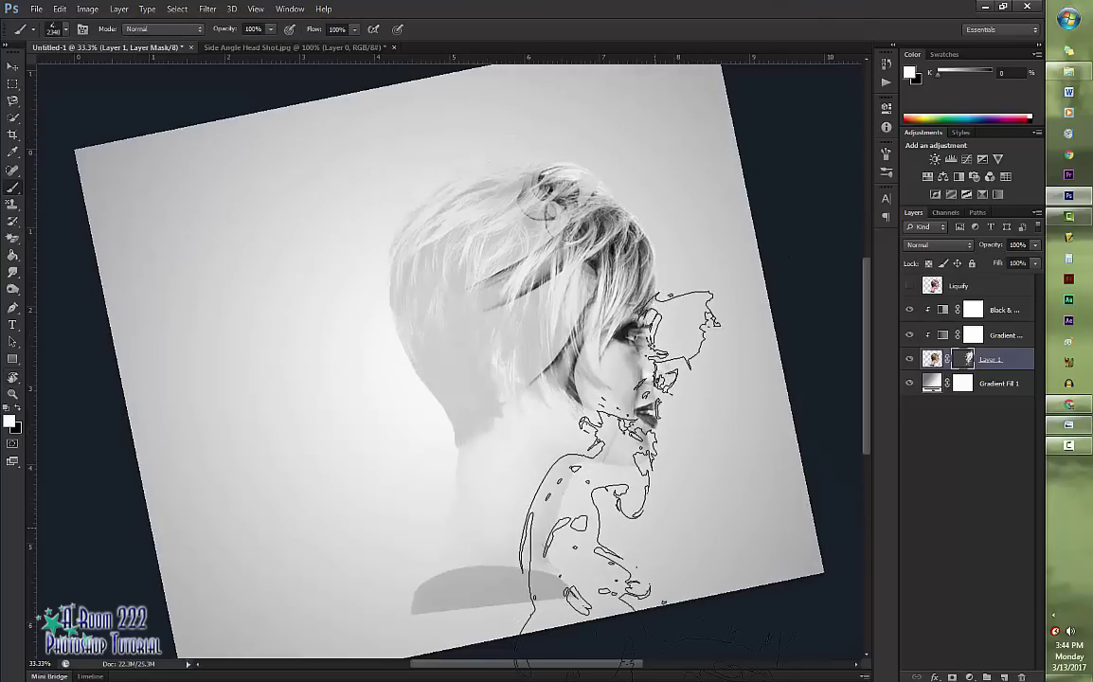
Set Layer 1's mask density to 86% and stamp the 2176 px smoke brush over the neck and shoulder.
double_click(965, 359)
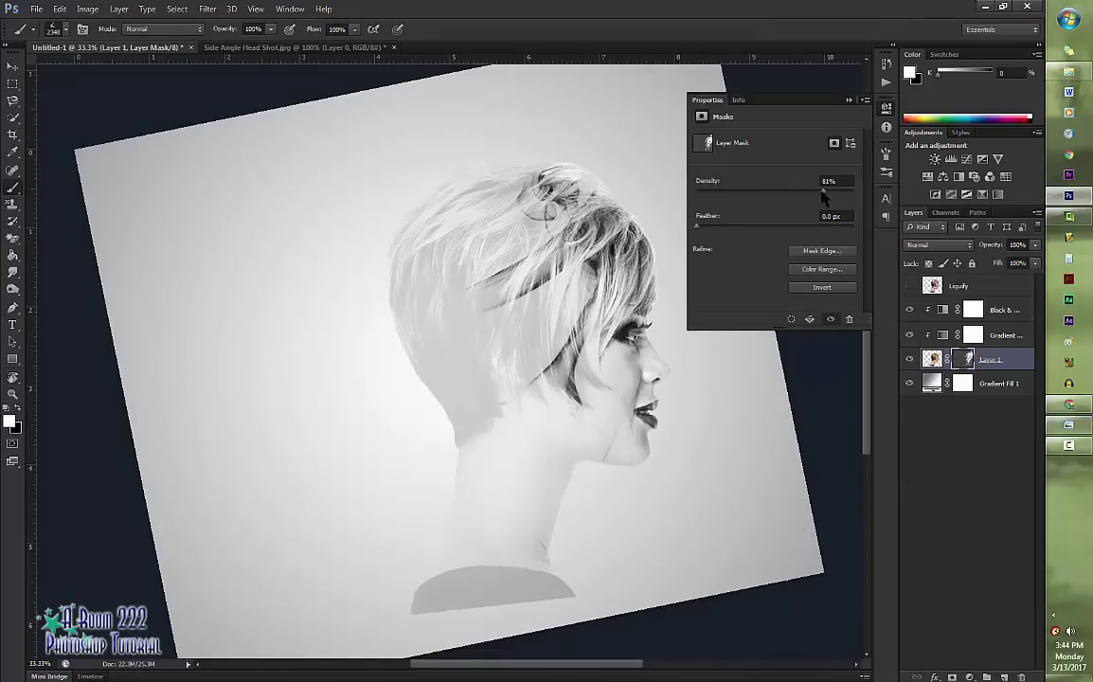
drag(823, 196, 870, 199)
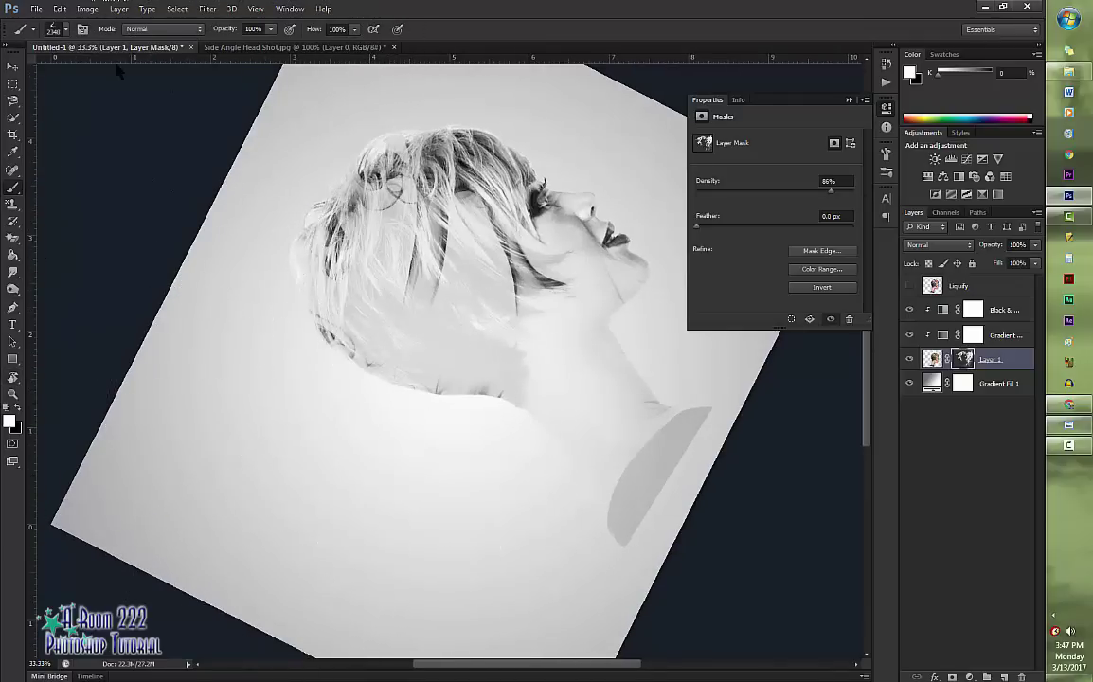
click(64, 30)
click(474, 95)
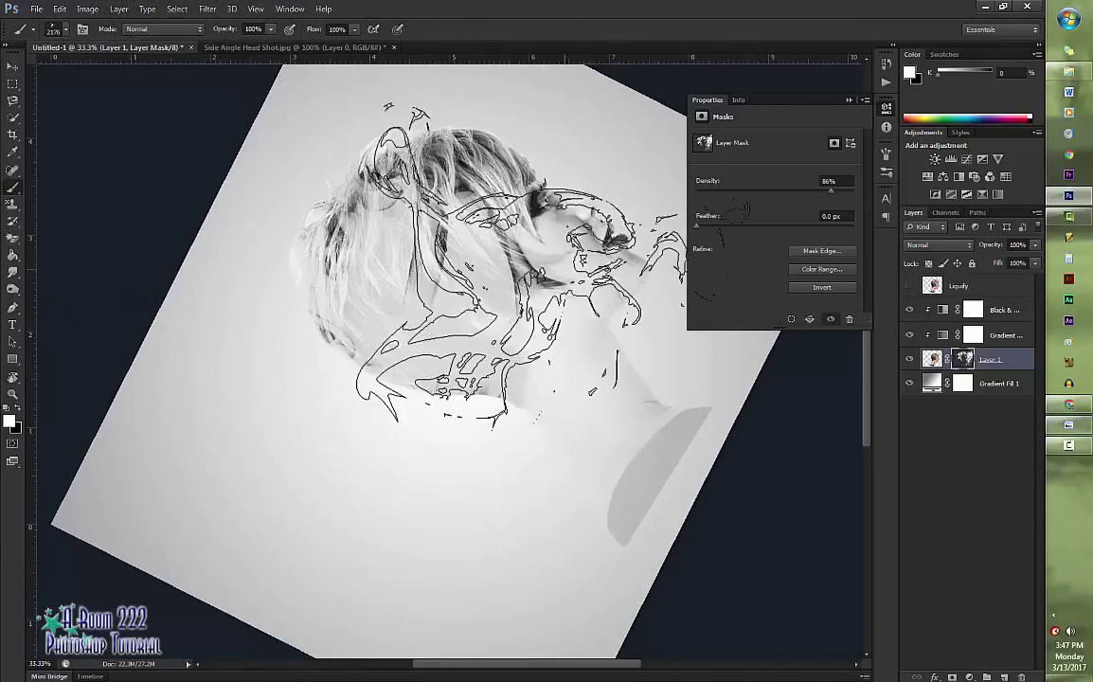
click(498, 208)
drag(303, 204, 891, 379)
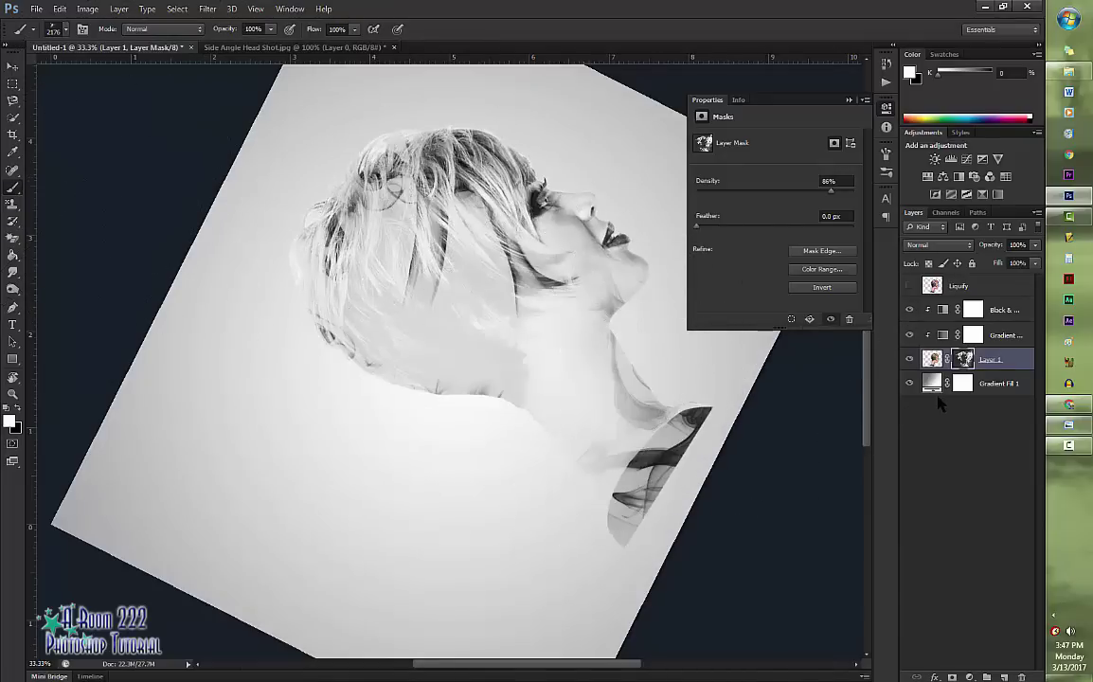
Rotate the canvas to about 3° and switch to a soft round brush with 0% hardness, sized at 90 px.
key(r)
drag(625, 379, 583, 459)
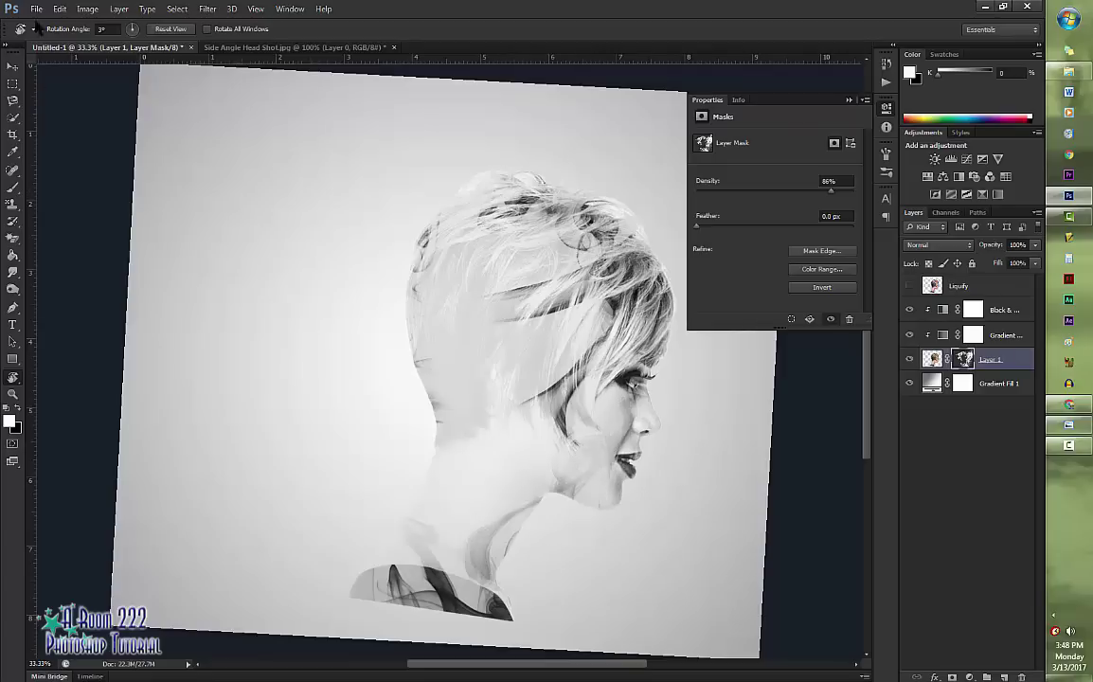
click(13, 186)
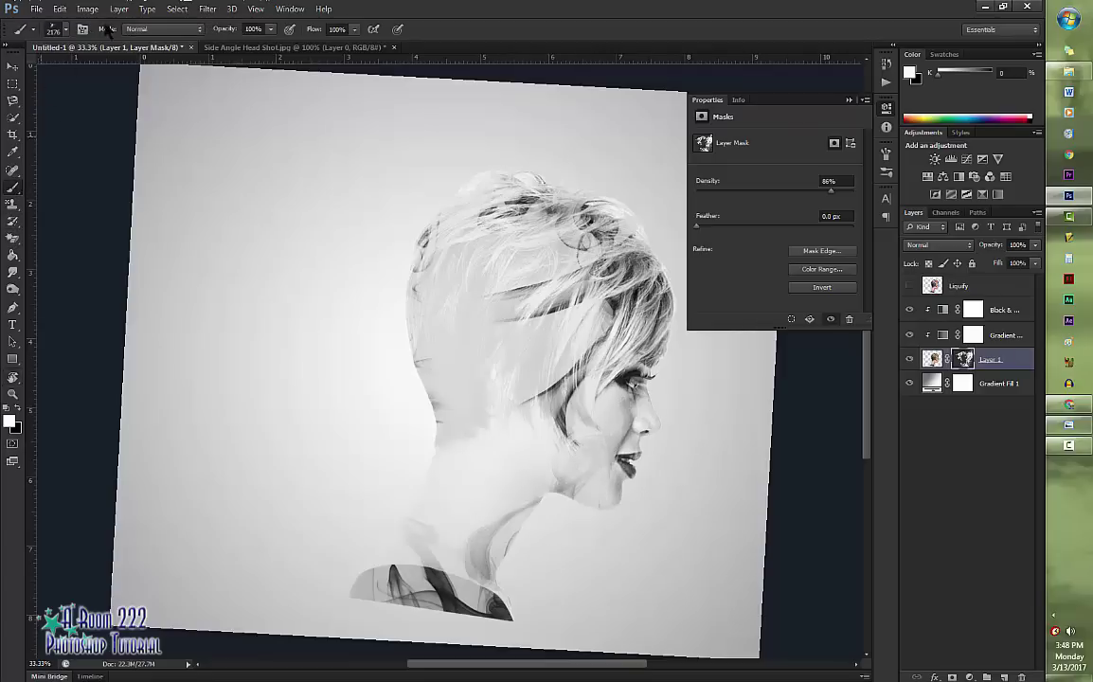
click(65, 29)
scroll(232, 211, up, 5)
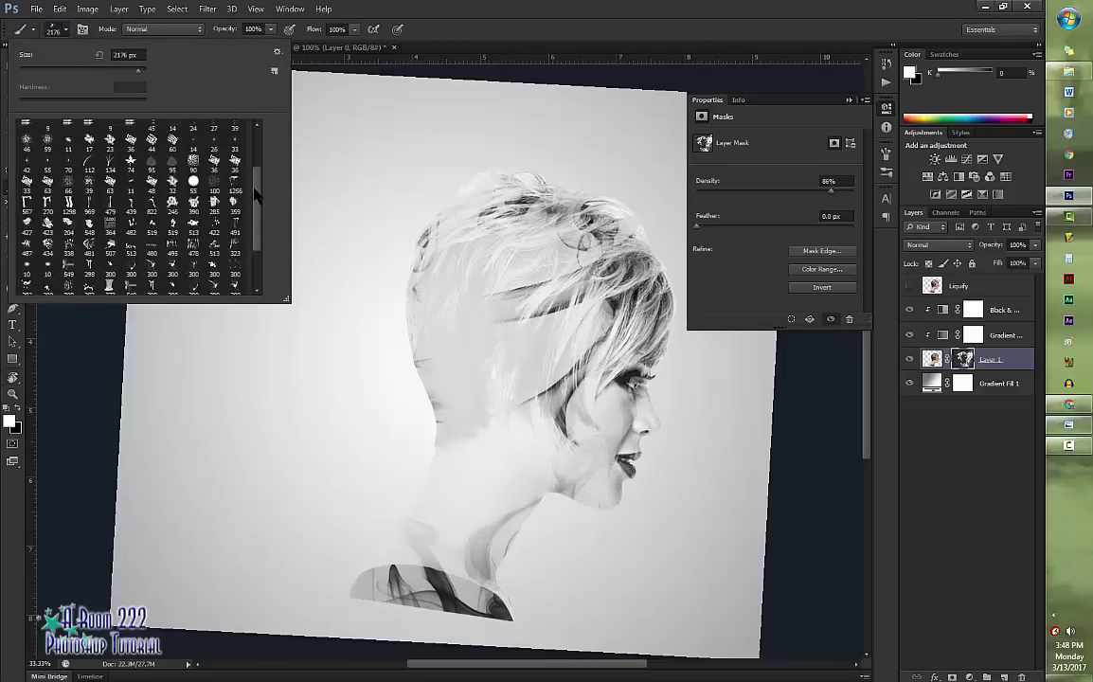
click(26, 129)
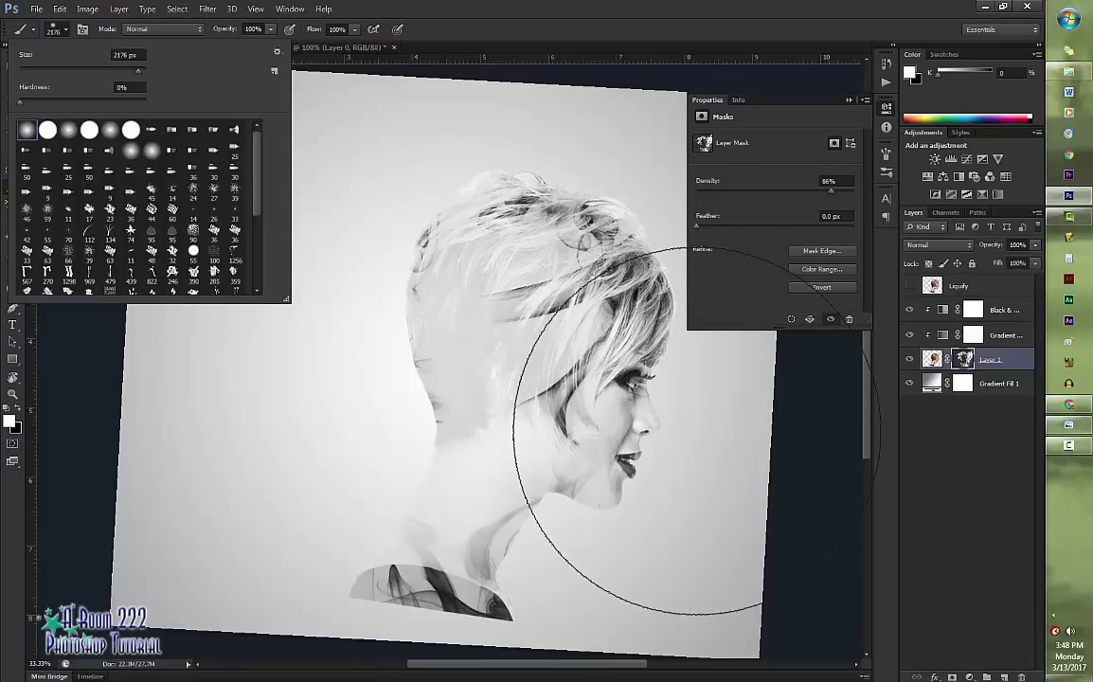
click(668, 76)
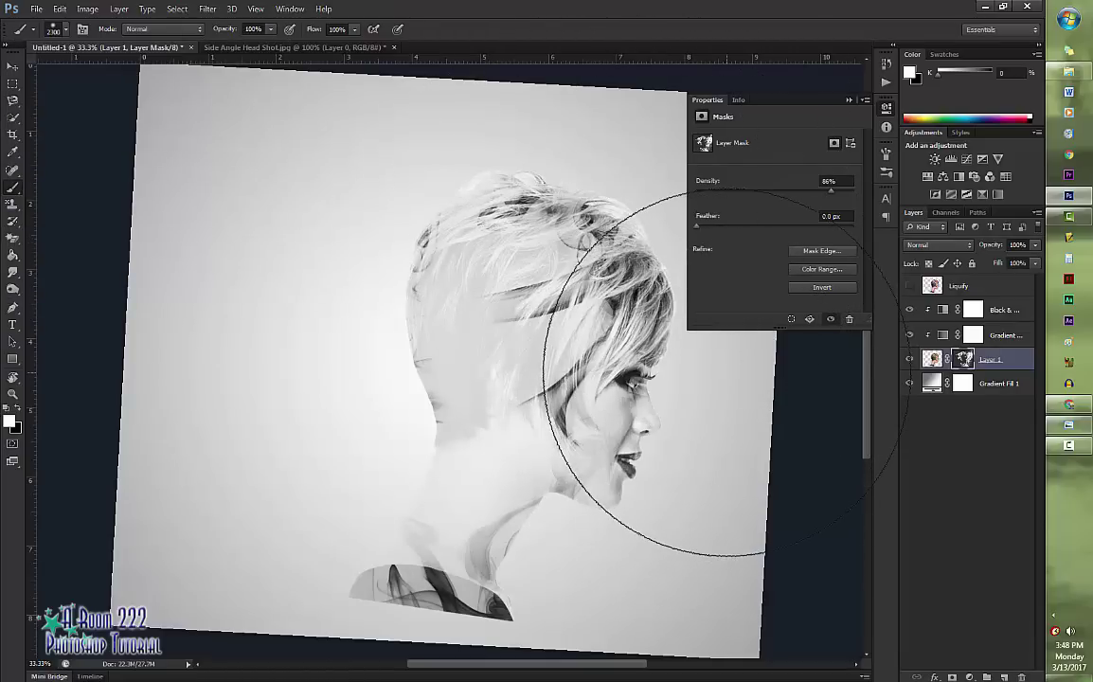
key(bracketleft)
key(bracketleft)
key(bracketleft)
key(bracketleft)
key(bracketleft)
key(bracketleft)
key(bracketleft)
key(bracketleft)
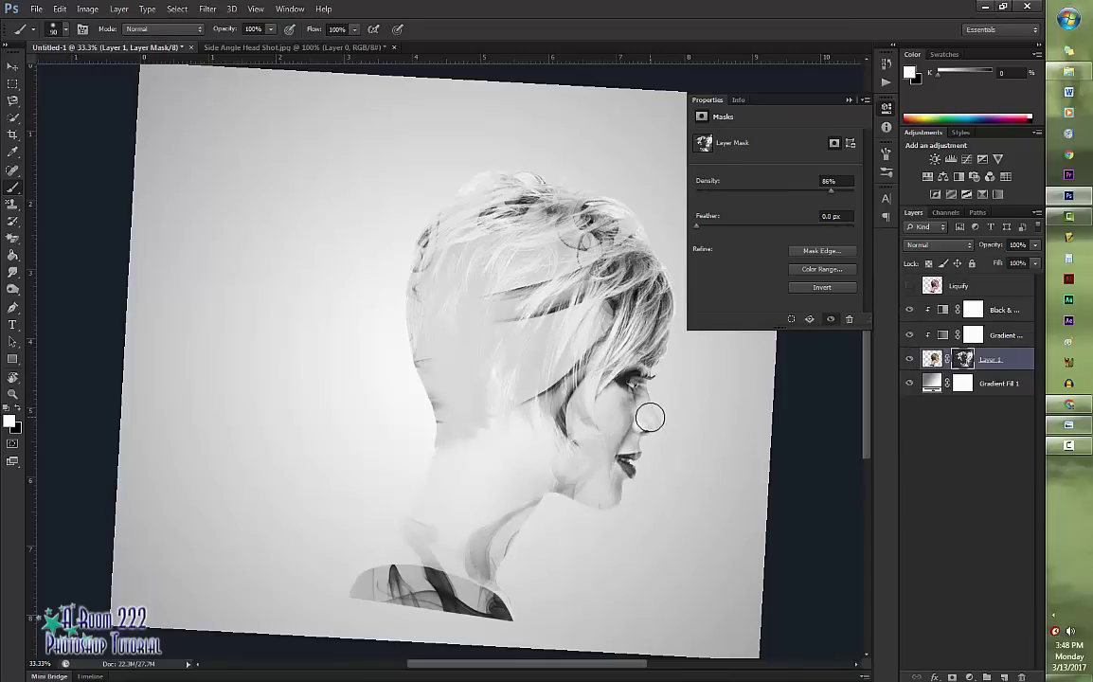
Paint white on Layer 1's mask over the cheek, jaw and chin to bring out the facial features.
key(ctrl+plus)
key(ctrl+plus)
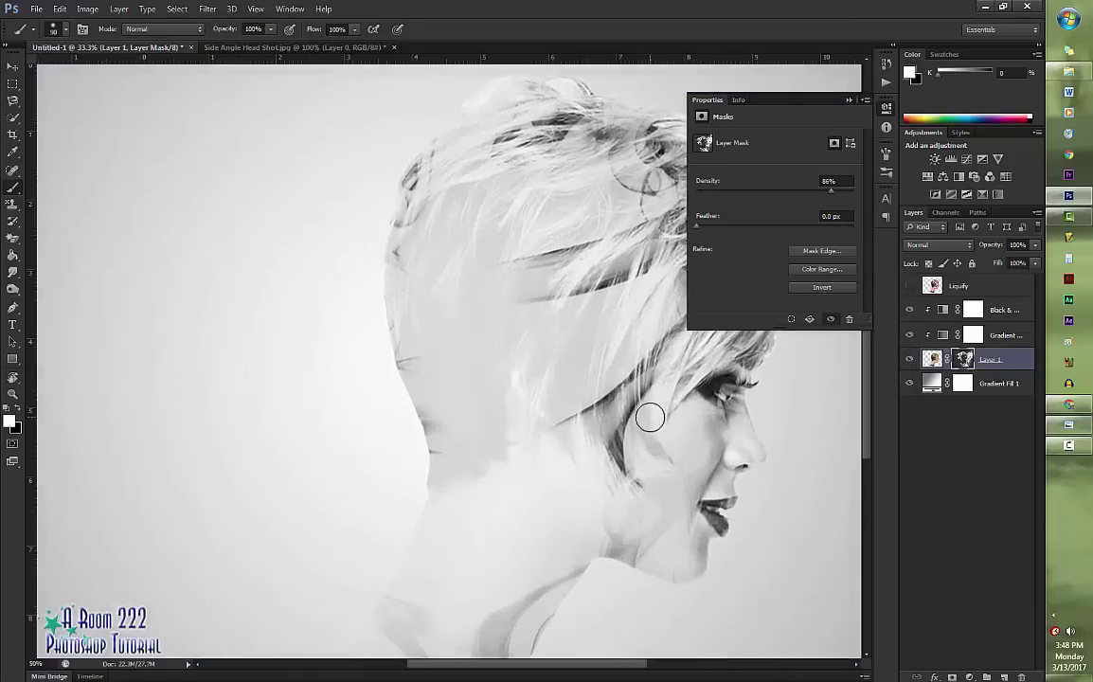
drag(547, 668, 623, 668)
mouse_move(483, 396)
mouse_down()
mouse_move(441, 360)
mouse_move(464, 351)
mouse_move(466, 400)
mouse_move(422, 365)
mouse_move(459, 388)
mouse_move(523, 488)
mouse_move(445, 444)
mouse_move(431, 450)
mouse_move(463, 550)
mouse_move(446, 559)
mouse_move(471, 587)
mouse_up()
scroll(471, 587, down, 3)
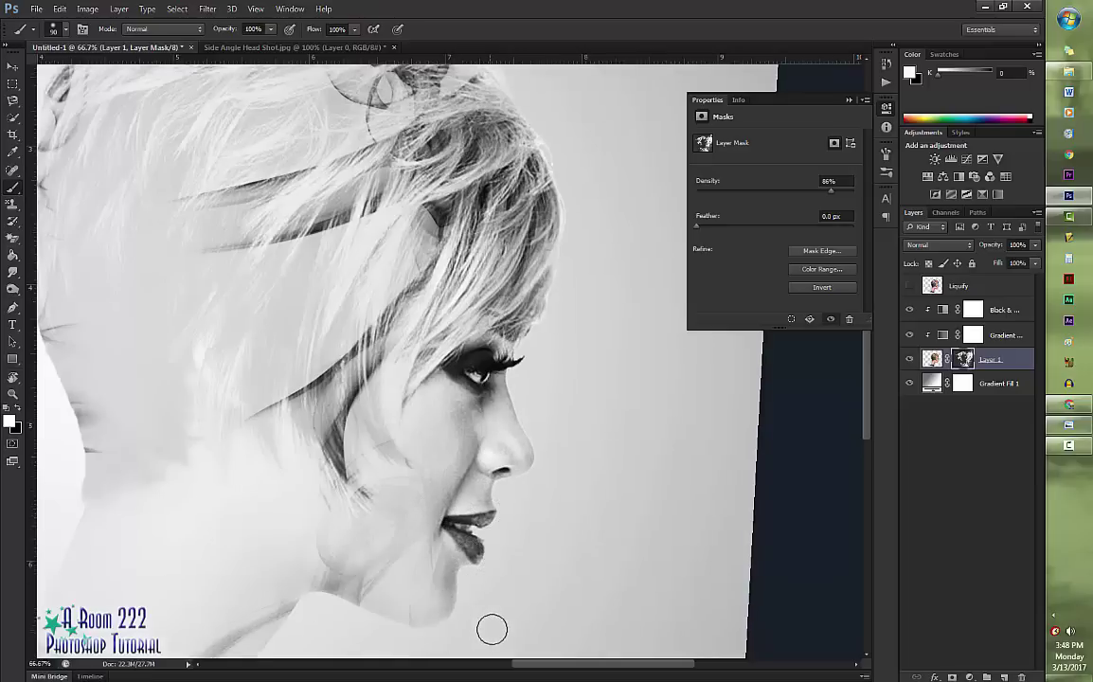
mouse_move(396, 544)
mouse_down()
mouse_move(455, 549)
mouse_move(401, 553)
mouse_move(428, 549)
mouse_move(454, 521)
mouse_move(477, 463)
mouse_move(433, 476)
mouse_move(428, 459)
mouse_move(443, 488)
mouse_up()
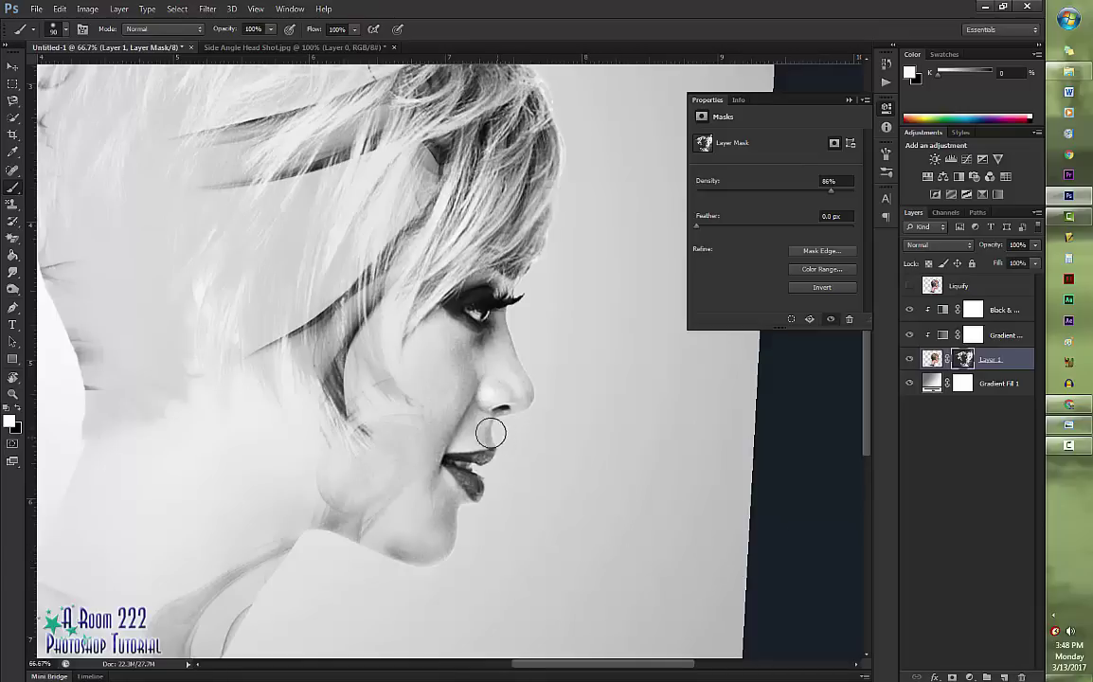
Set the density of Layer 1's layer mask to 100% to fully hide the unpainted areas.
drag(618, 663, 587, 661)
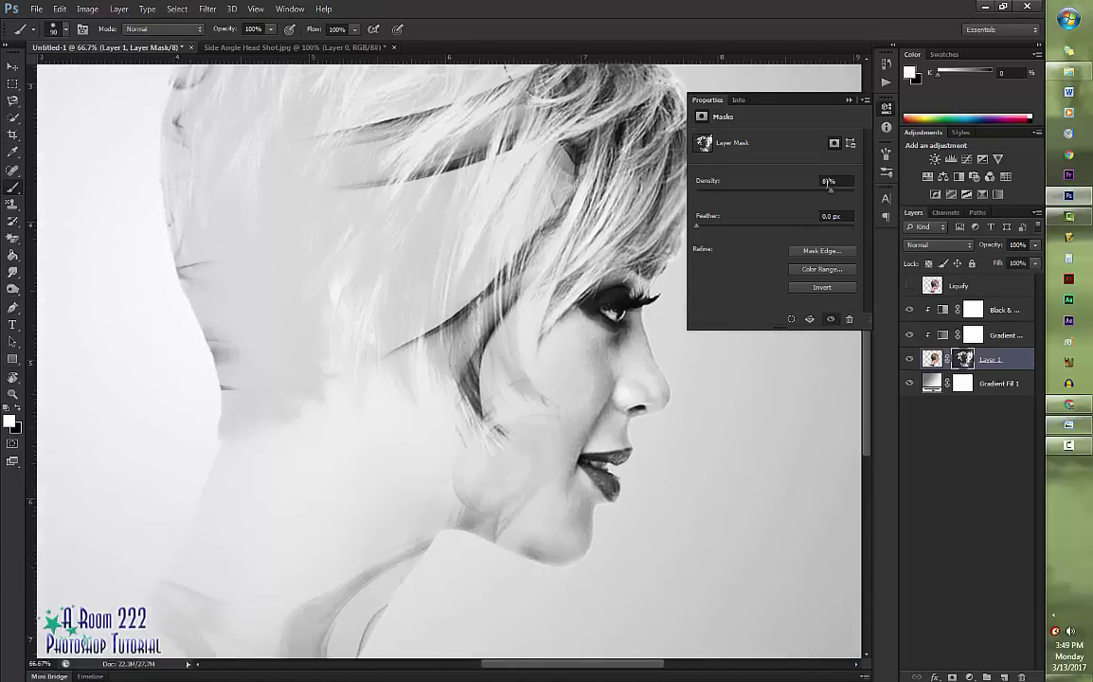
drag(831, 190, 877, 195)
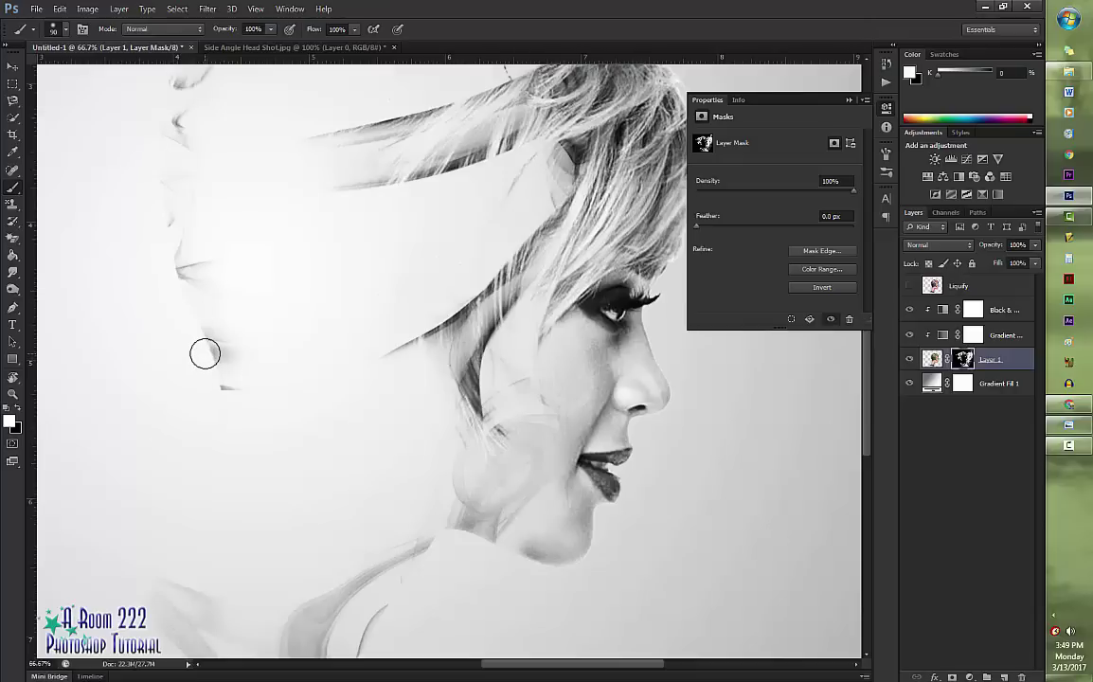
Paint black on Layer 1's mask to erase the stray fragments behind the head, including the detached ear-shaped remnant.
key(x)
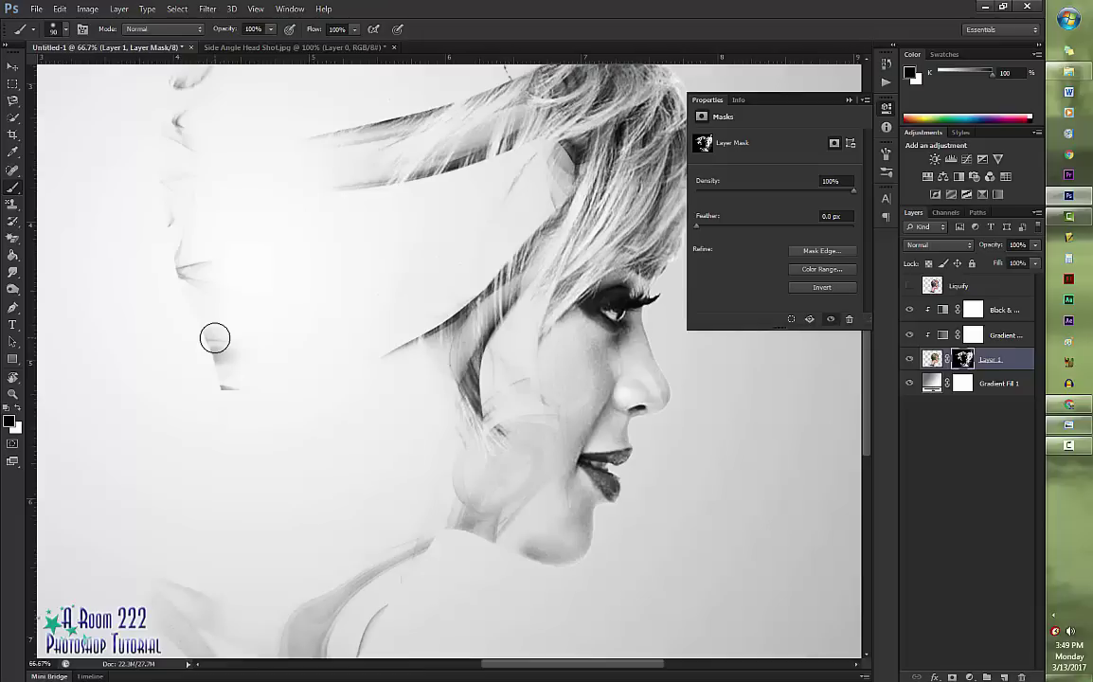
mouse_move(215, 338)
mouse_down()
mouse_move(228, 257)
mouse_move(195, 198)
mouse_move(146, 247)
mouse_move(154, 206)
mouse_up()
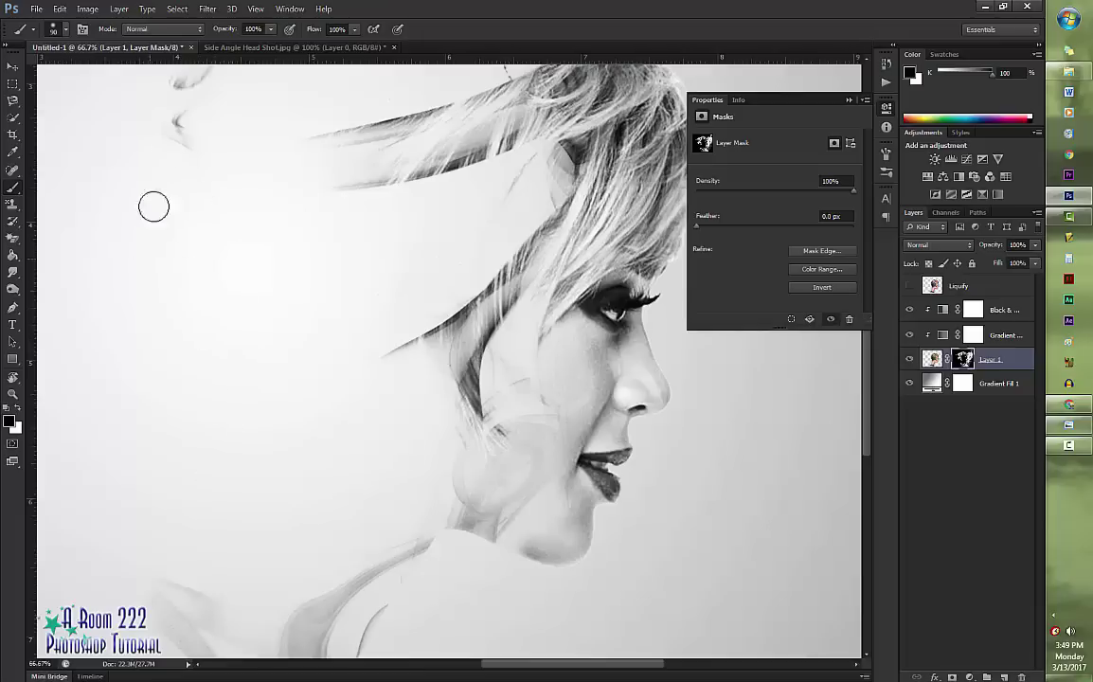
scroll(193, 185, up, 5)
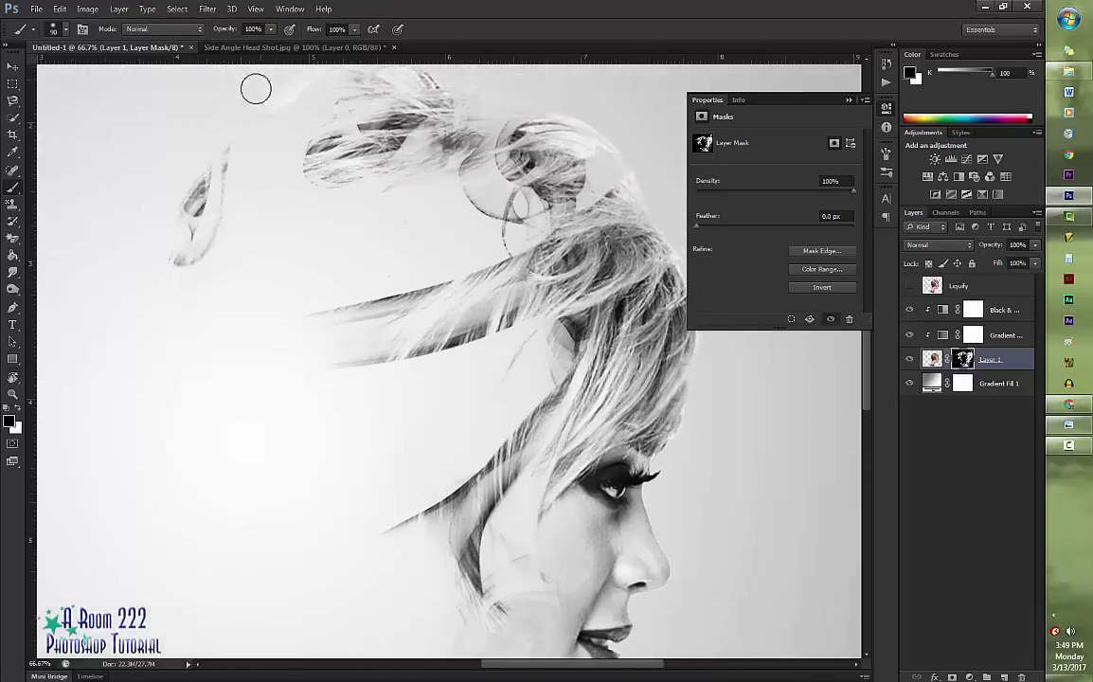
mouse_move(256, 88)
mouse_down()
mouse_move(167, 270)
mouse_move(184, 281)
mouse_move(227, 205)
mouse_up()
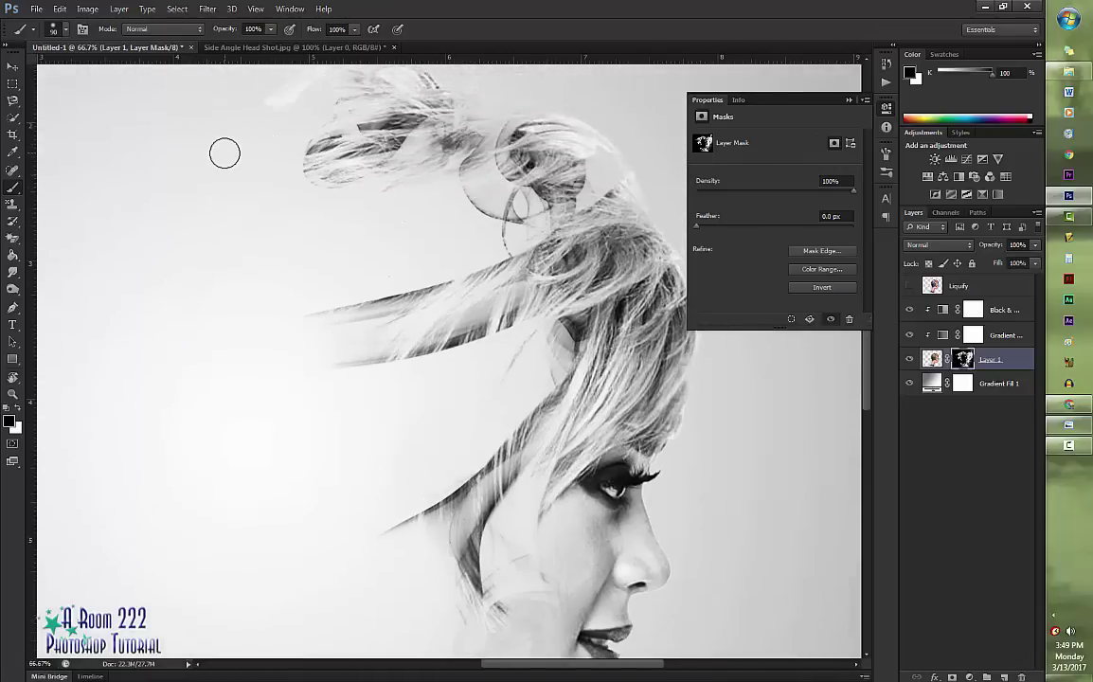
scroll(224, 154, up, 3)
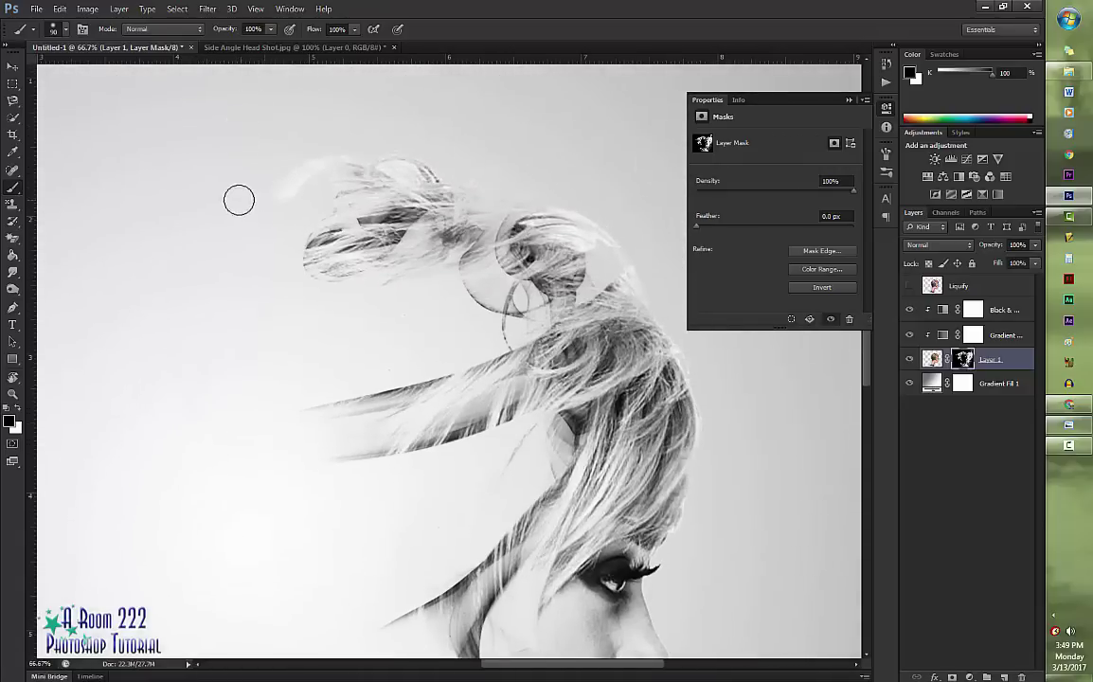
scroll(237, 251, down, 3)
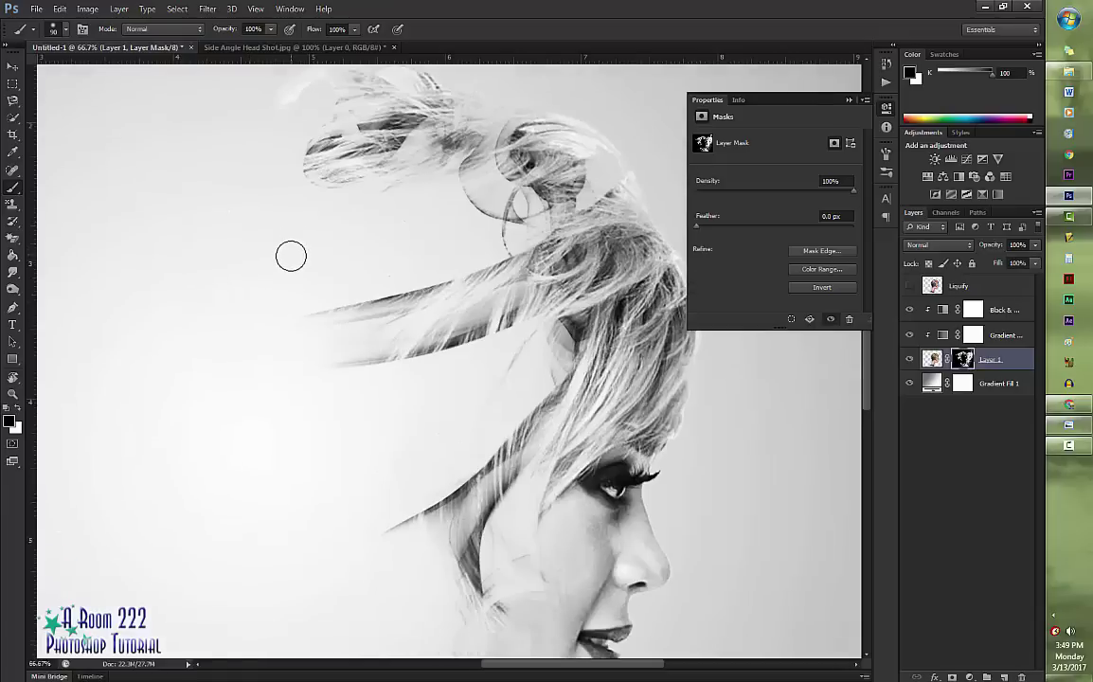
Paint black on Layer 1's mask along the base of the shoulder to break up its hard straight edge.
scroll(291, 256, down, 10)
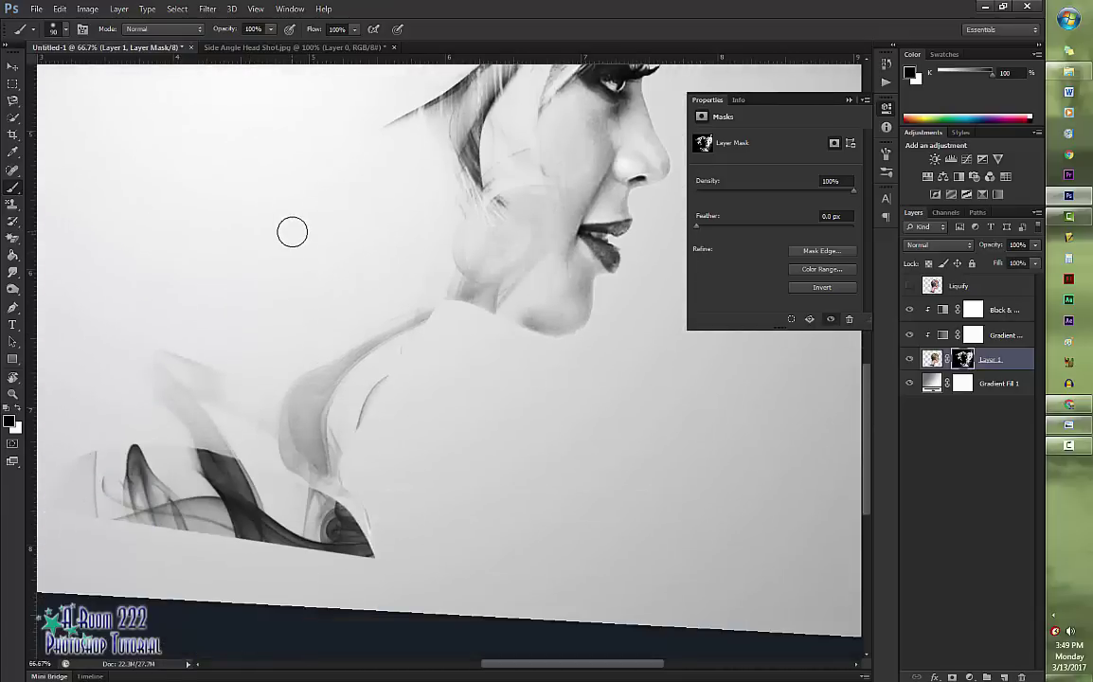
scroll(274, 256, down, 2)
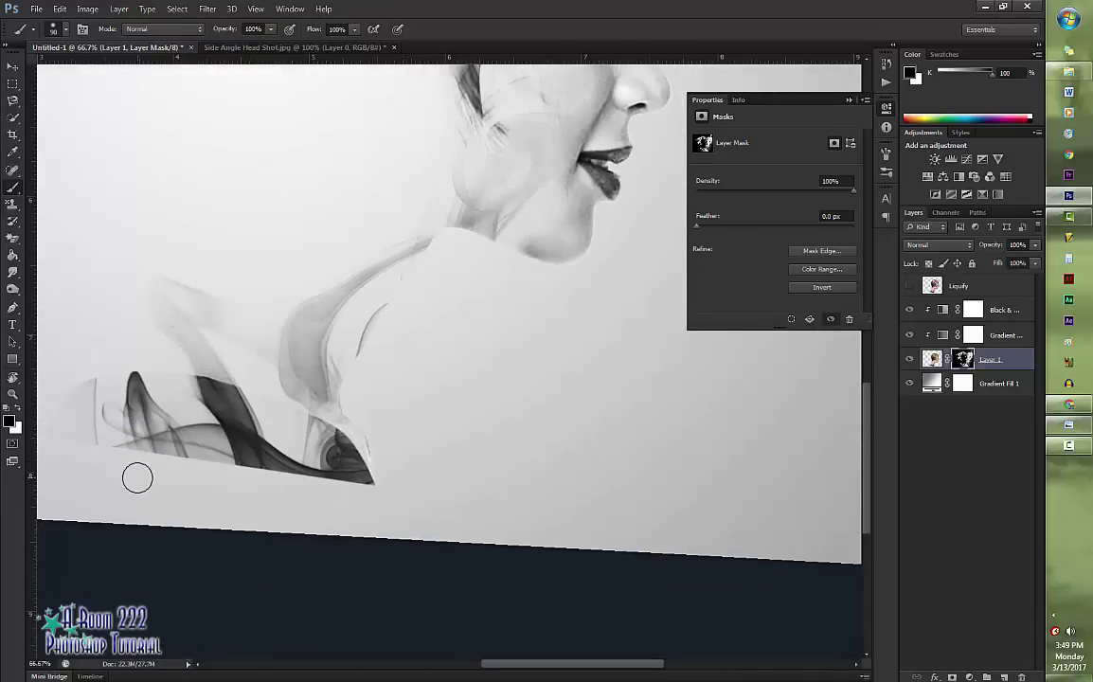
scroll(137, 479, up, 2)
drag(524, 665, 465, 666)
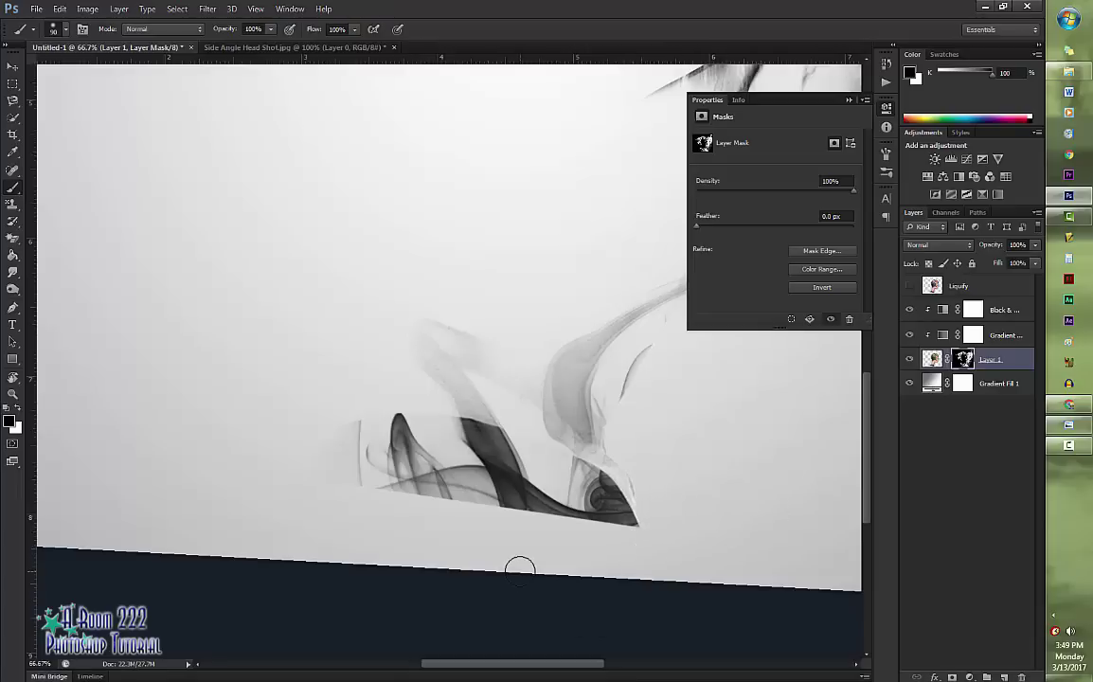
key(ctrl+0)
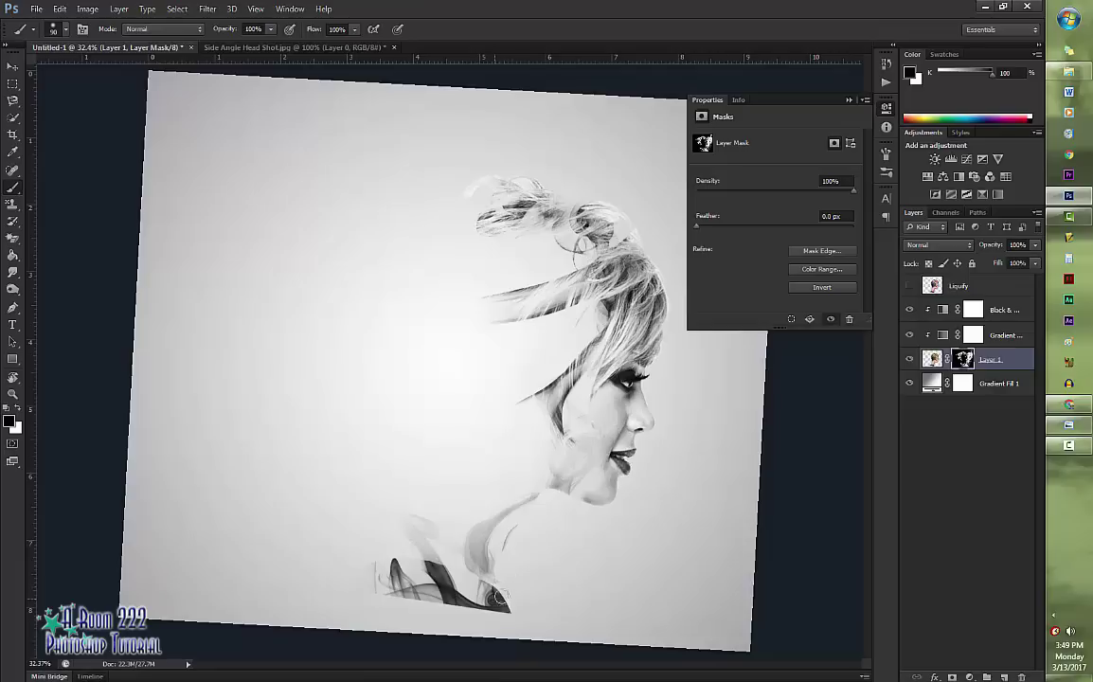
mouse_move(514, 572)
mouse_down()
mouse_move(479, 616)
mouse_move(501, 586)
mouse_up()
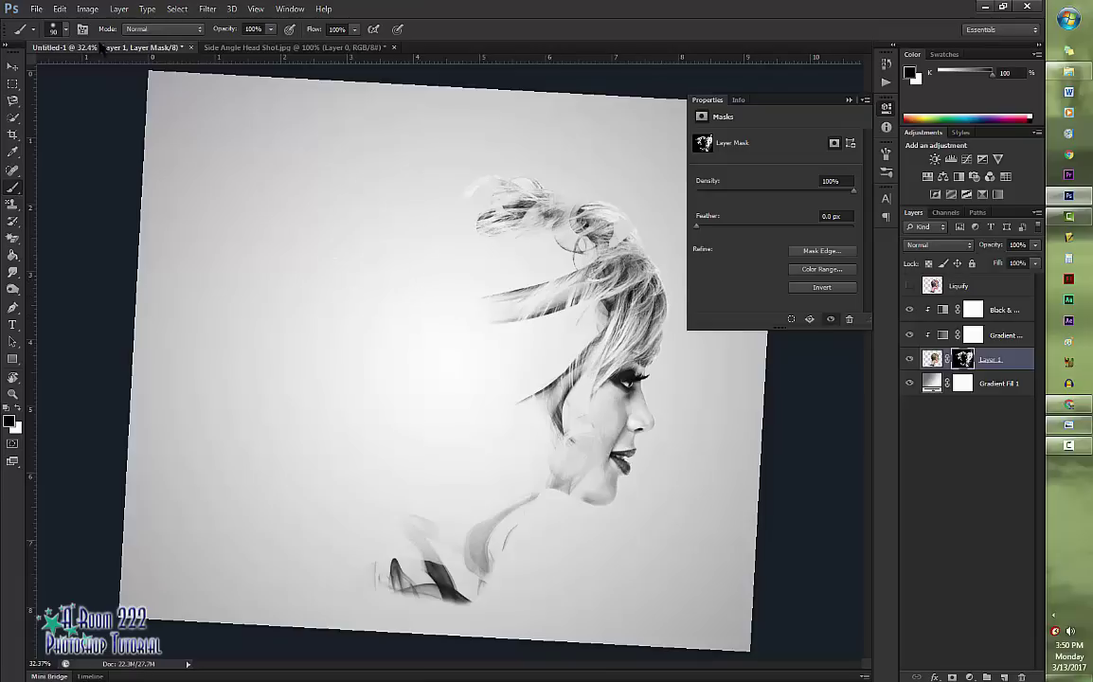
Choose the 2308 px smoke brush and stamp it in black over the hair on Layer 1's mask.
right_click(12, 191)
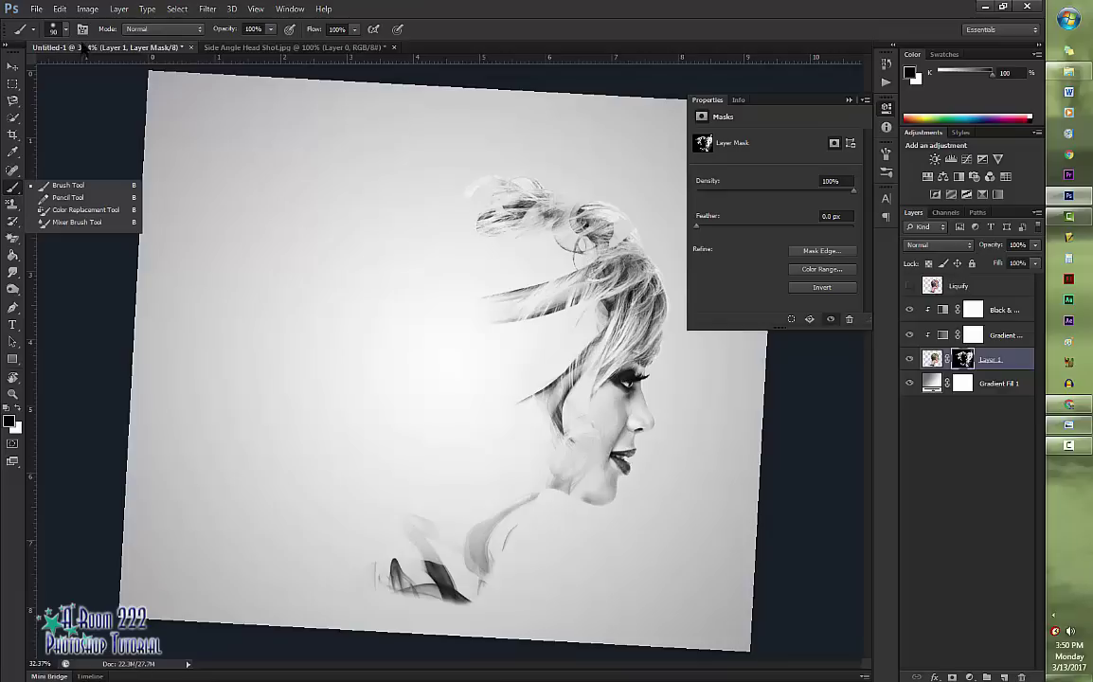
click(66, 32)
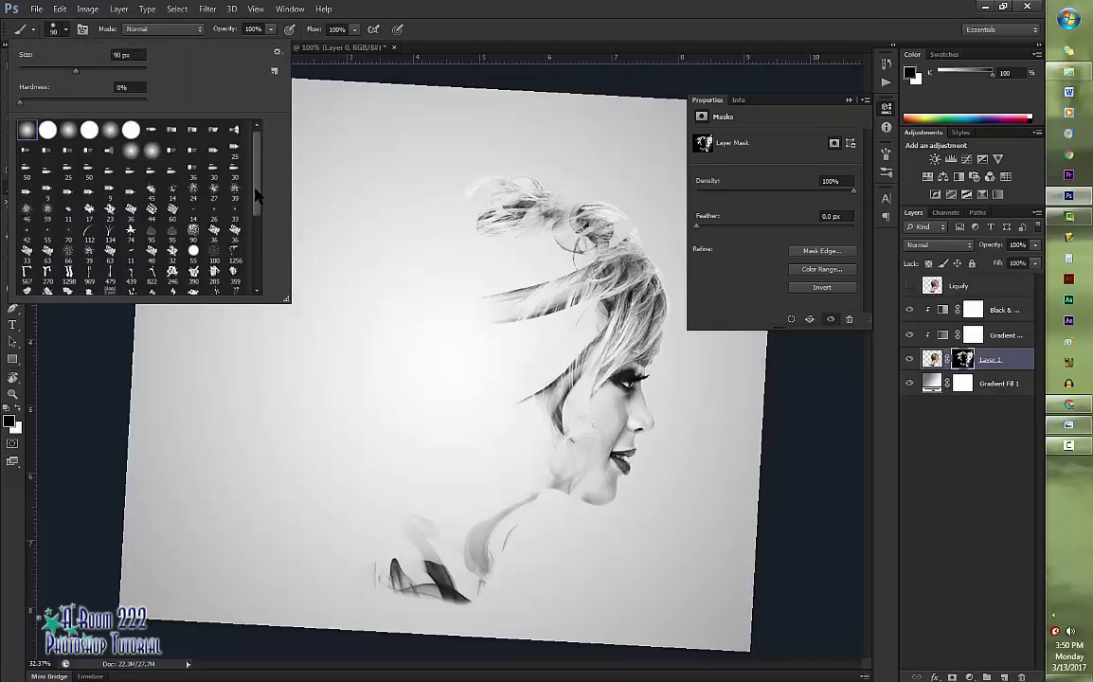
drag(256, 194, 264, 269)
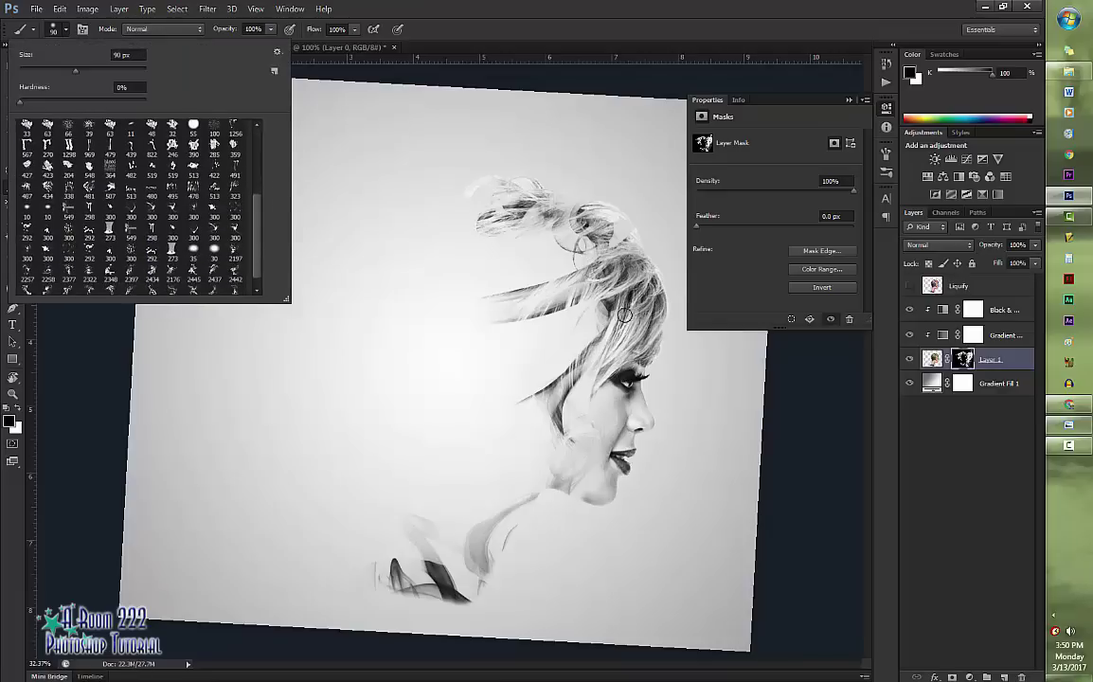
click(848, 100)
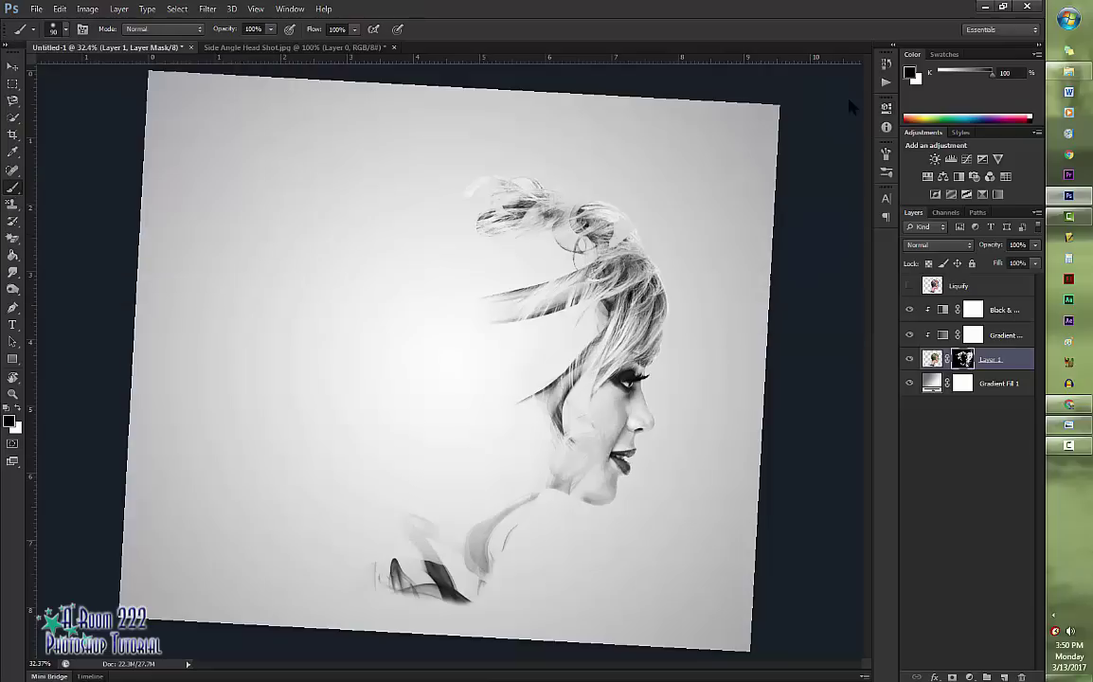
click(66, 30)
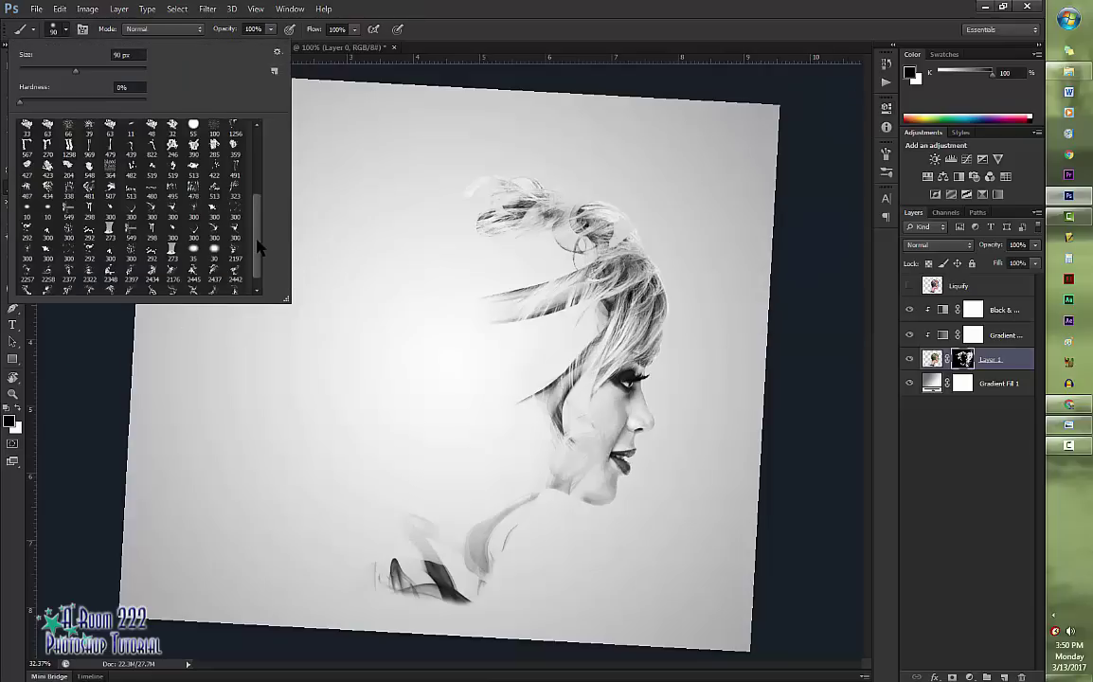
drag(258, 246, 263, 282)
click(110, 285)
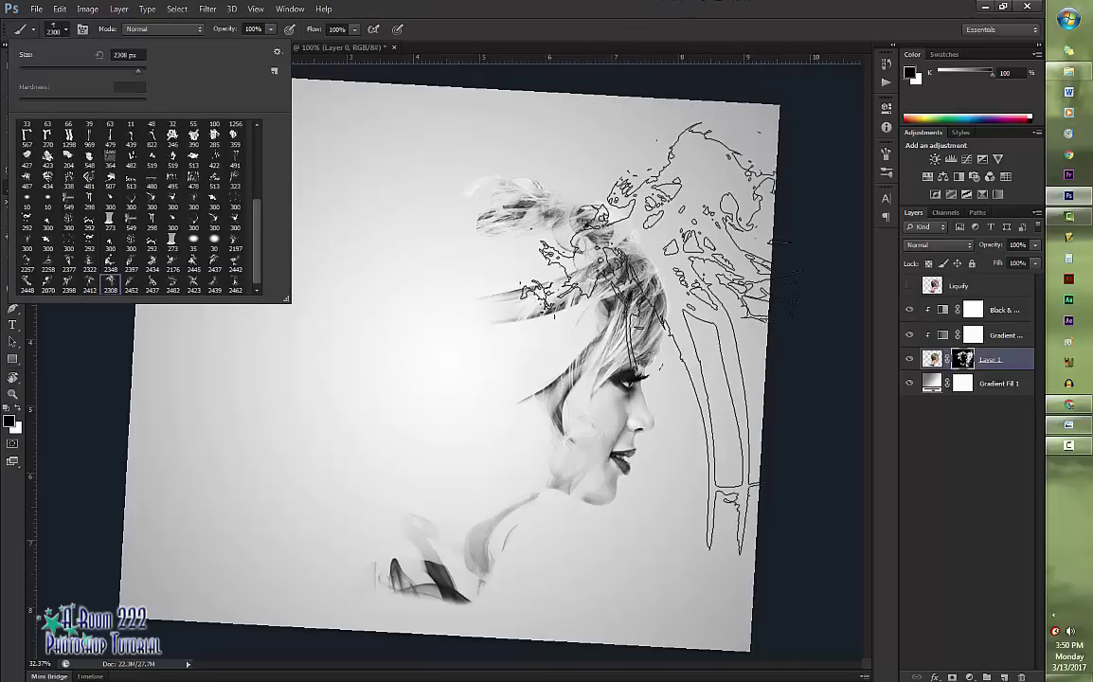
key(Return)
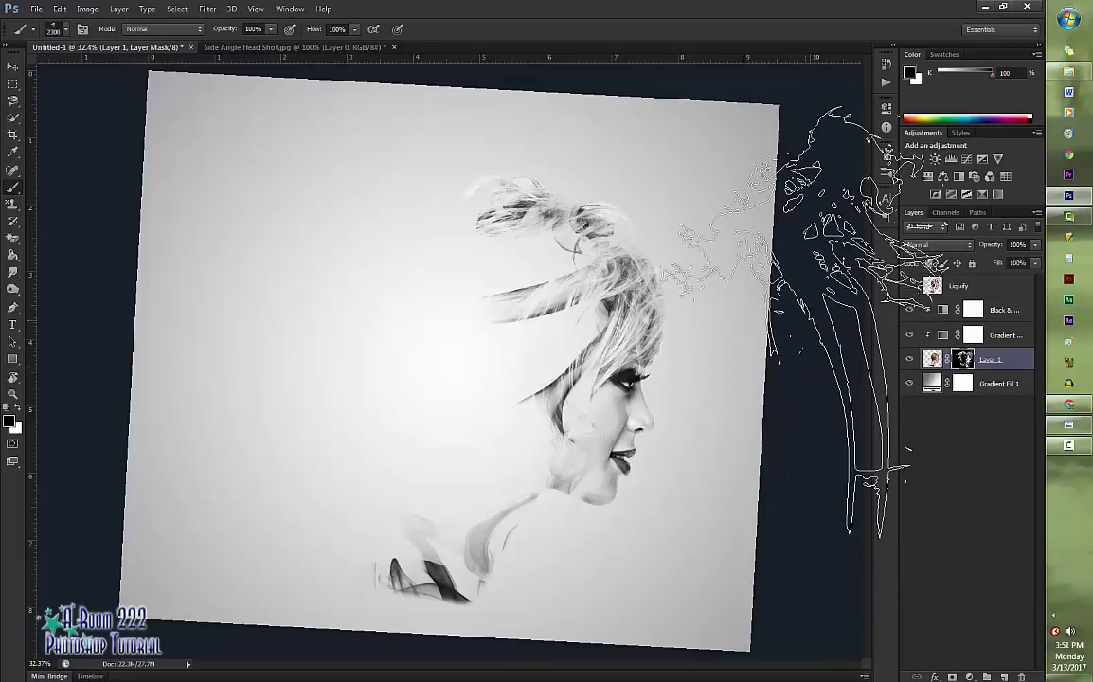
Switch to a soft round brush at 34 px and paint white on Layer 1's mask to restore the eyelashes.
key(ctrl+plus)
key(ctrl+plus)
key(ctrl+plus)
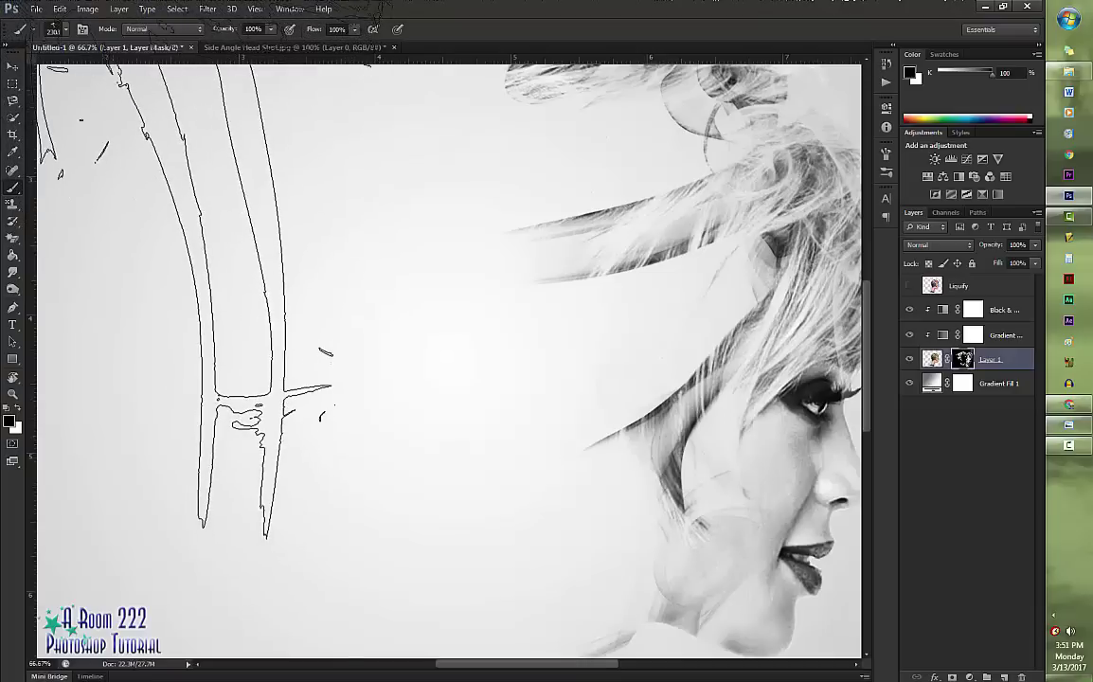
click(64, 30)
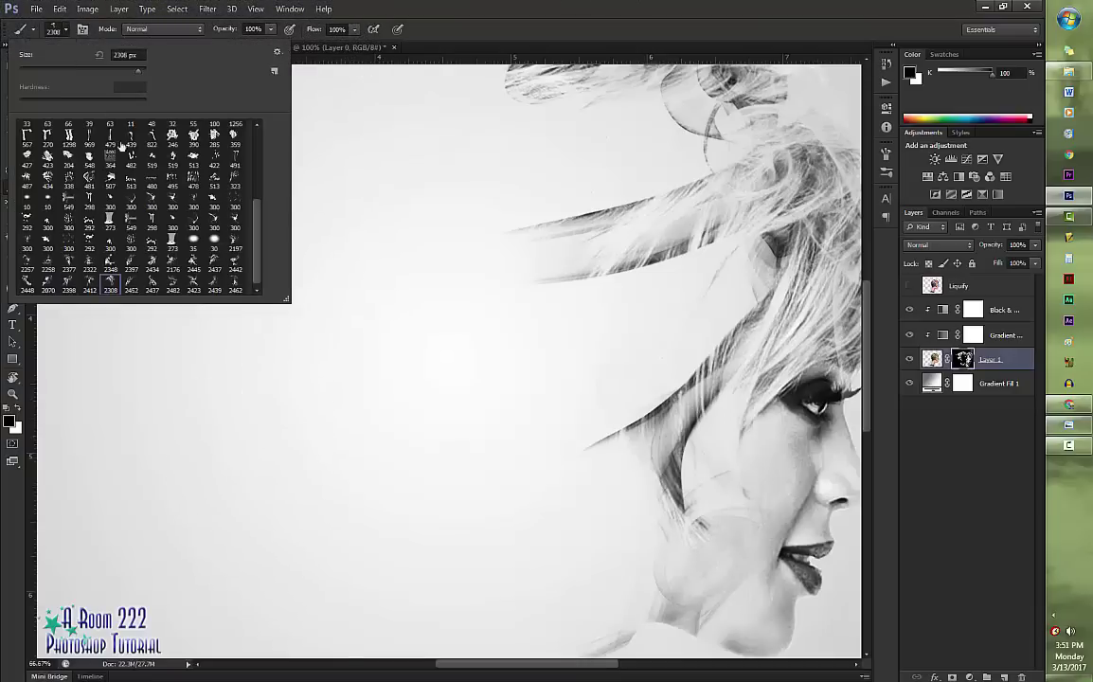
scroll(258, 232, up, 10)
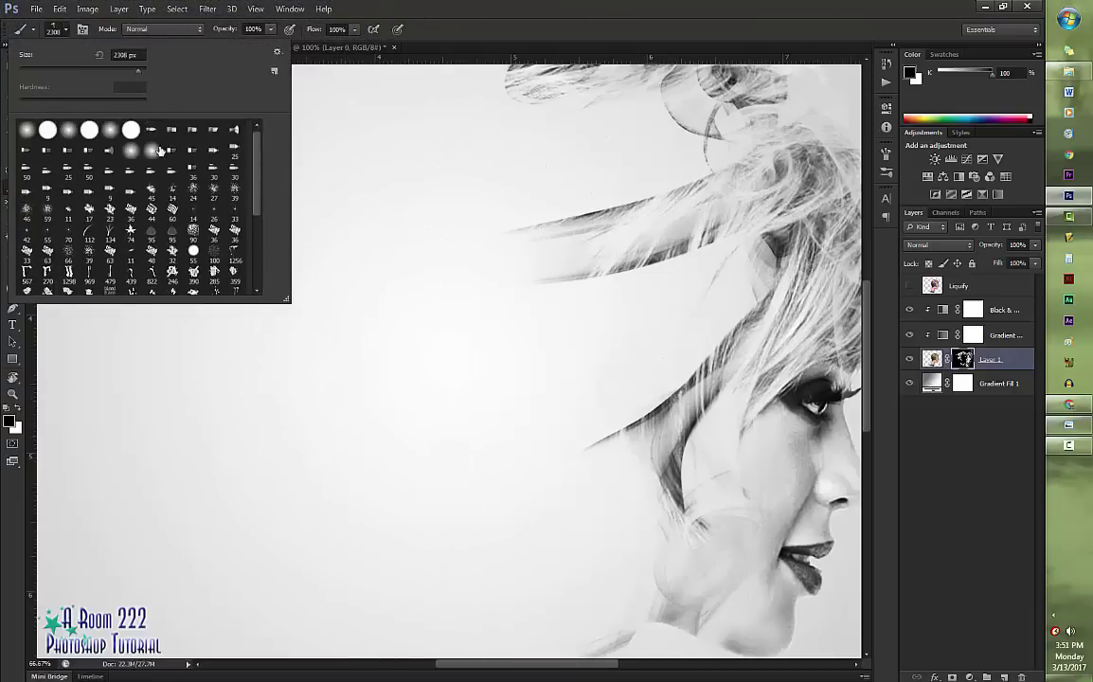
click(26, 130)
drag(139, 75, 41, 75)
drag(595, 662, 640, 660)
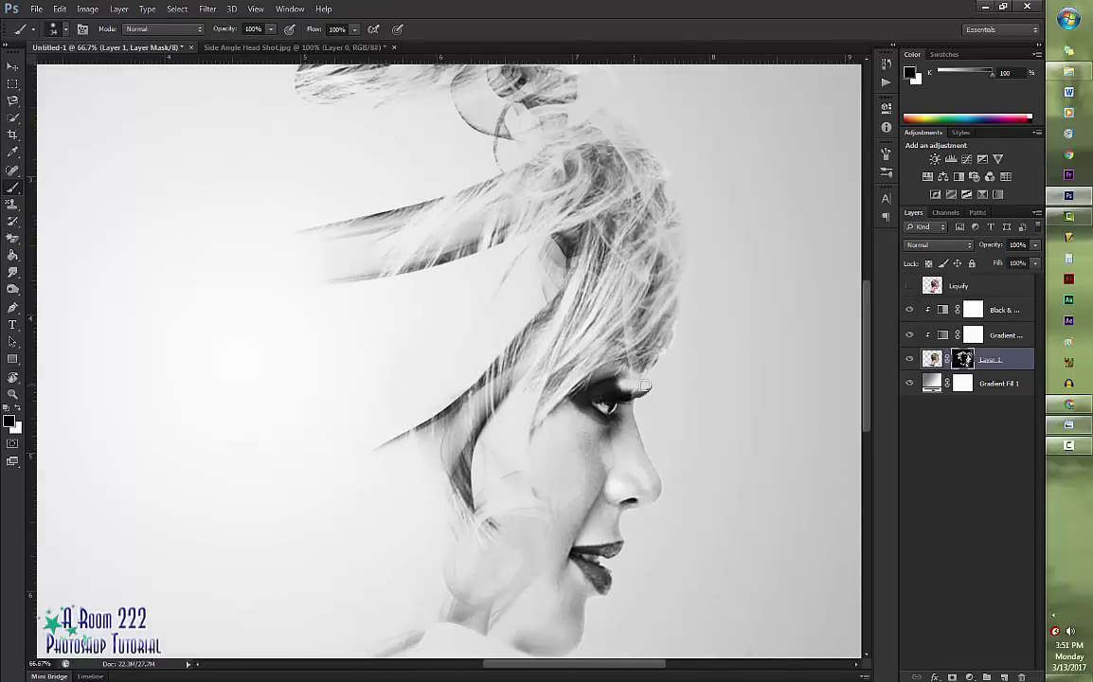
key(x)
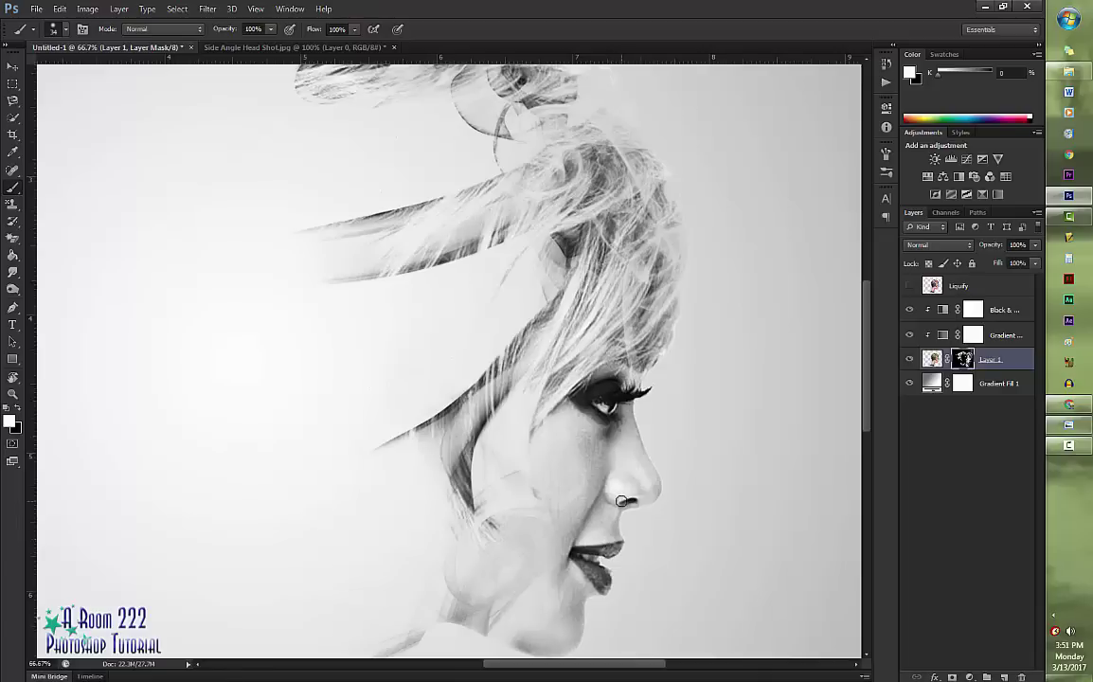
Rotate the canvas counter-clockwise until it is almost level and return to the Brush tool.
key(ctrl+0)
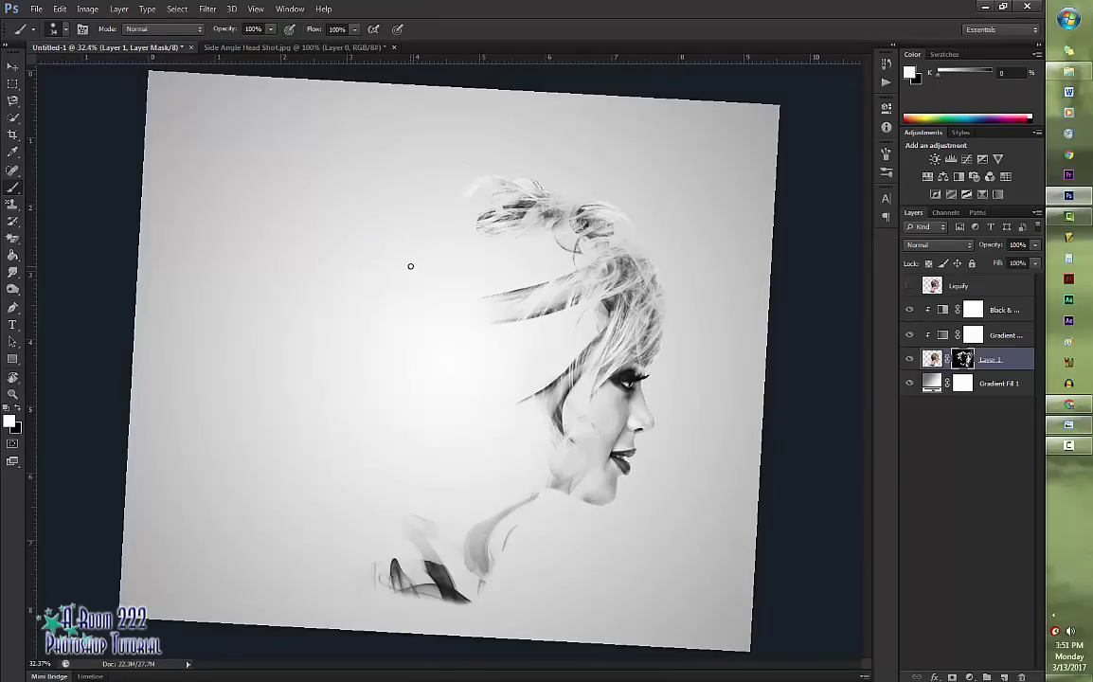
key(r)
mouse_move(411, 268)
mouse_down()
mouse_move(393, 278)
mouse_move(403, 253)
mouse_move(403, 263)
mouse_up()
key(b)
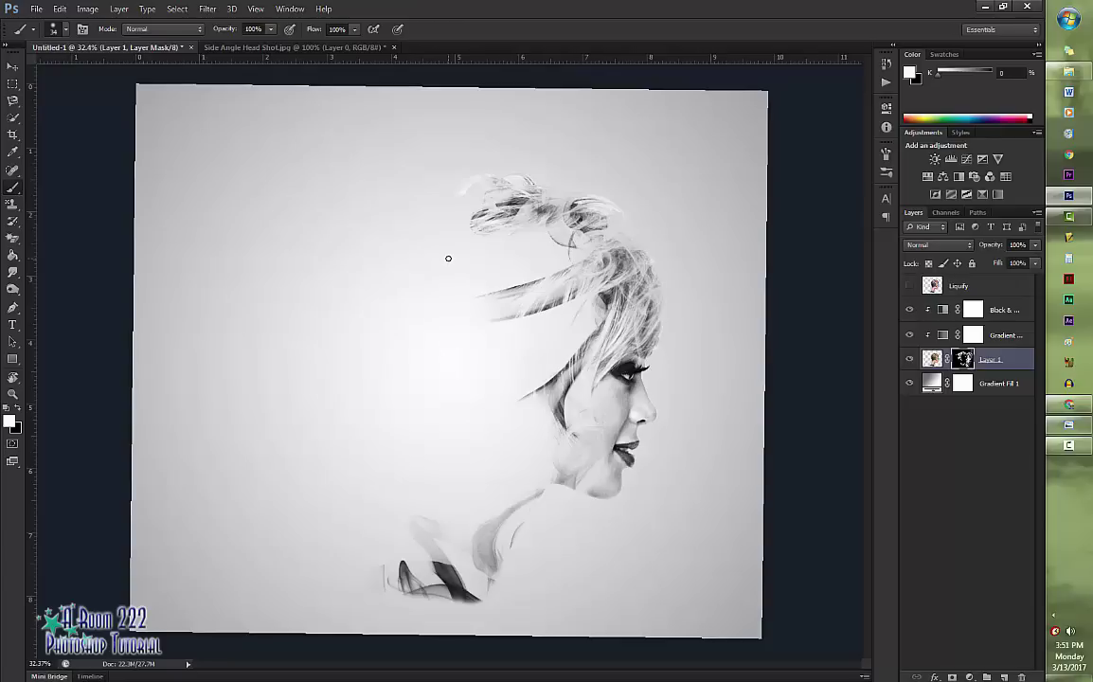
Show the Liquify layer and place copies of the Black & White and Gradient Map adjustment layers above it.
click(910, 287)
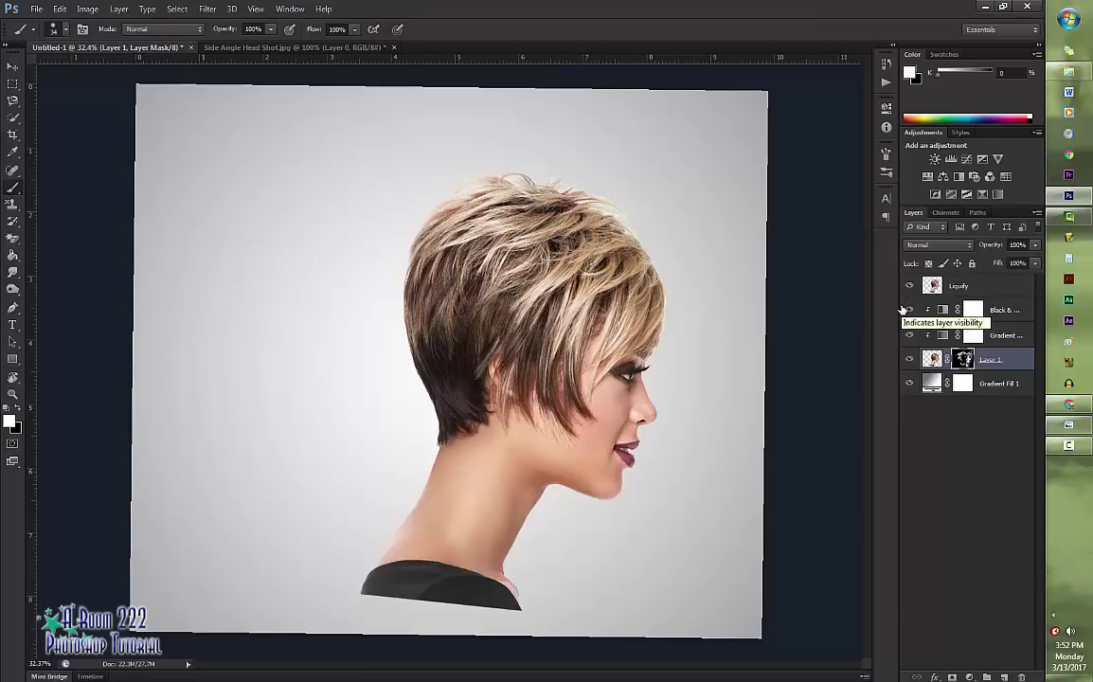
click(995, 320)
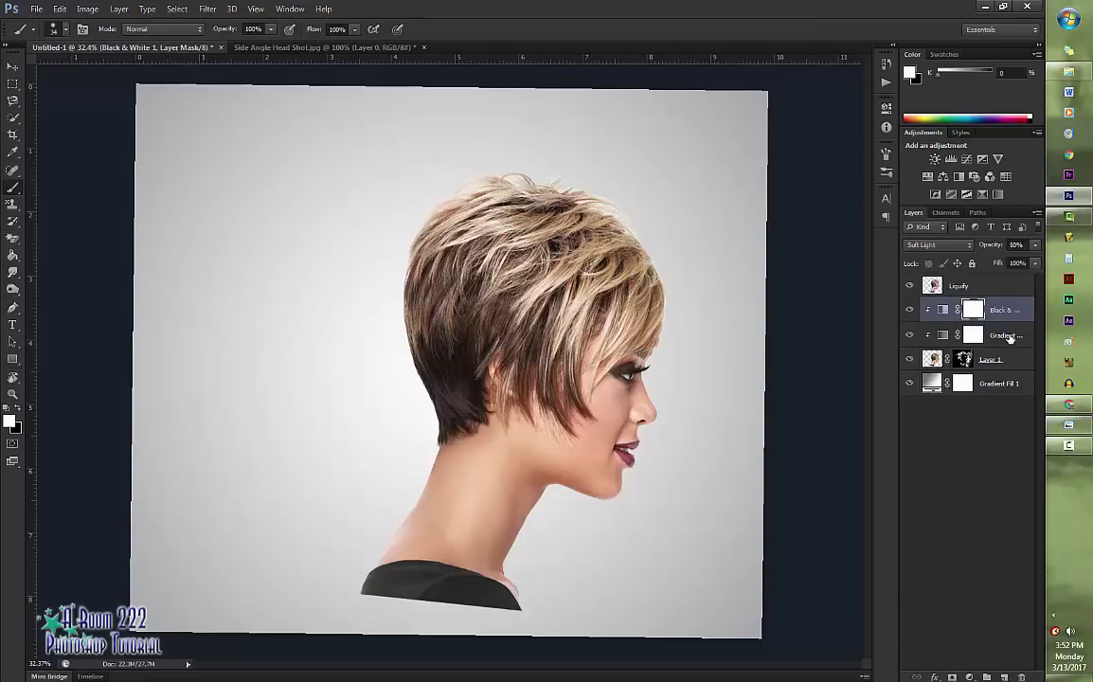
shift+click(1010, 338)
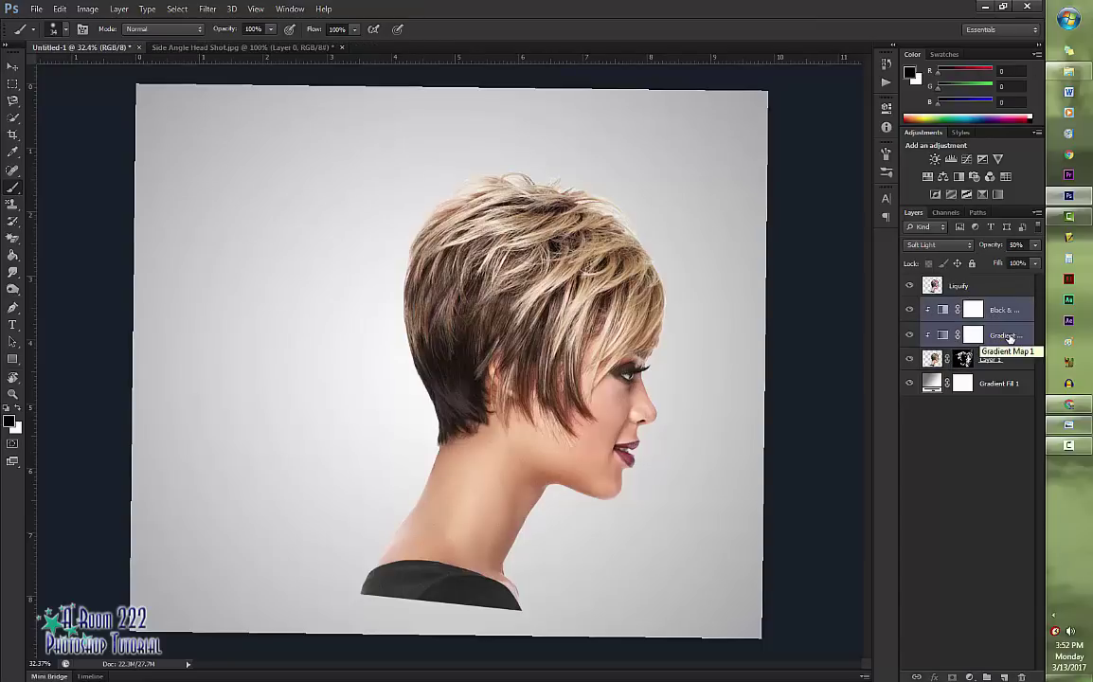
drag(1010, 337, 999, 280)
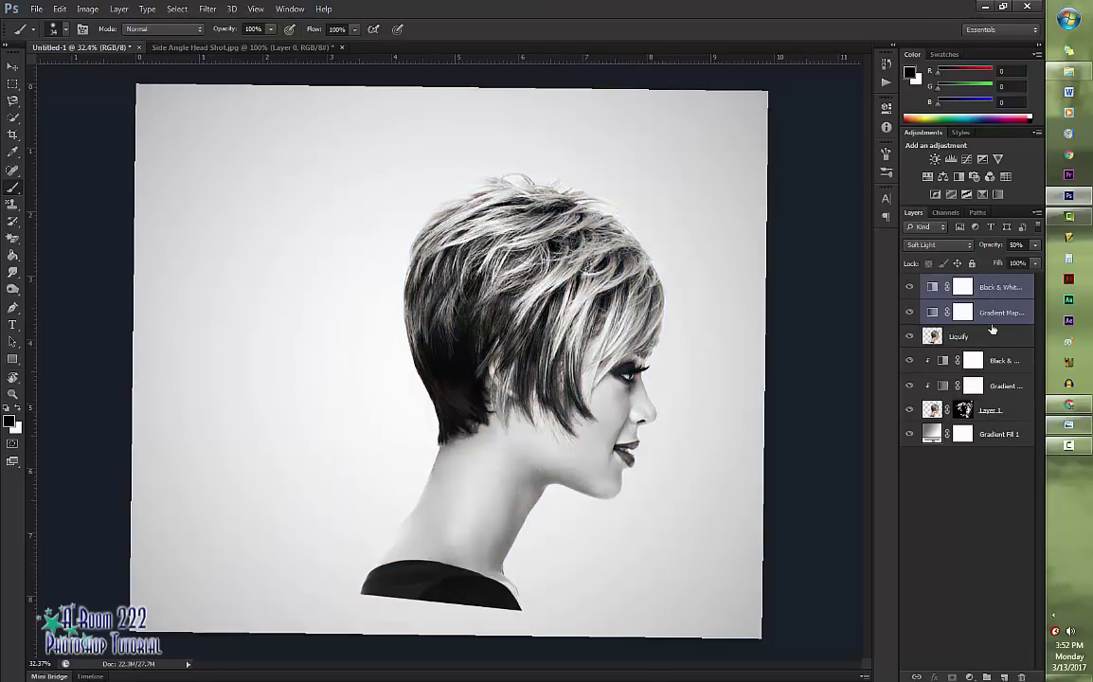
Clip the copied Gradient Map and Black & White adjustments to the Liquify layer.
click(1004, 316)
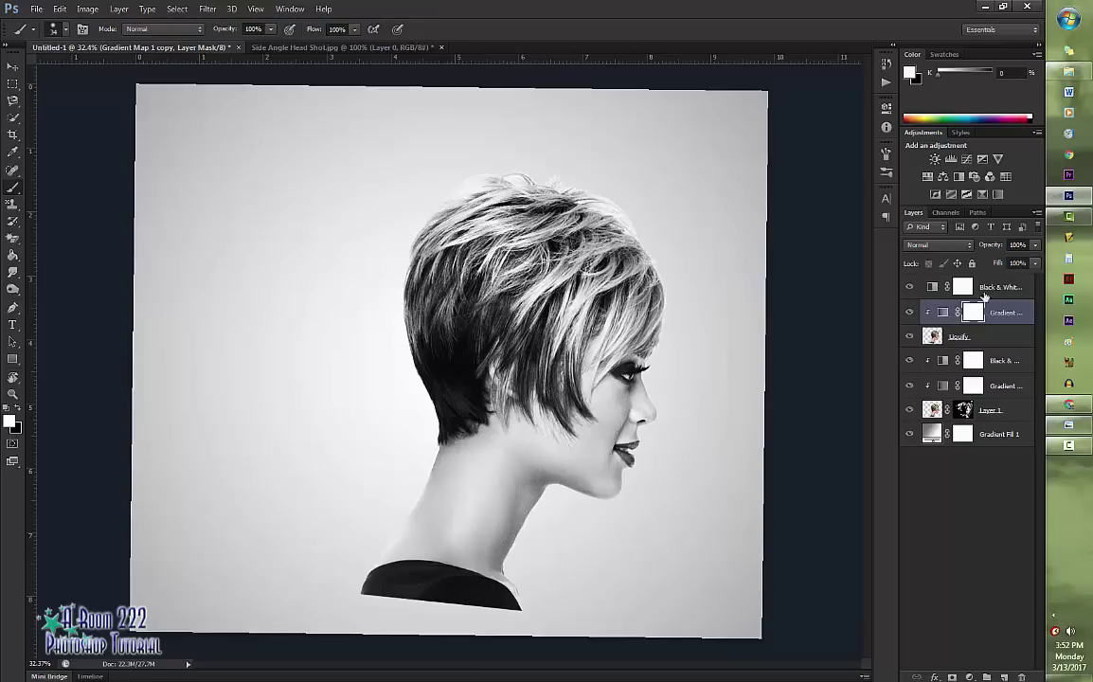
click(977, 294)
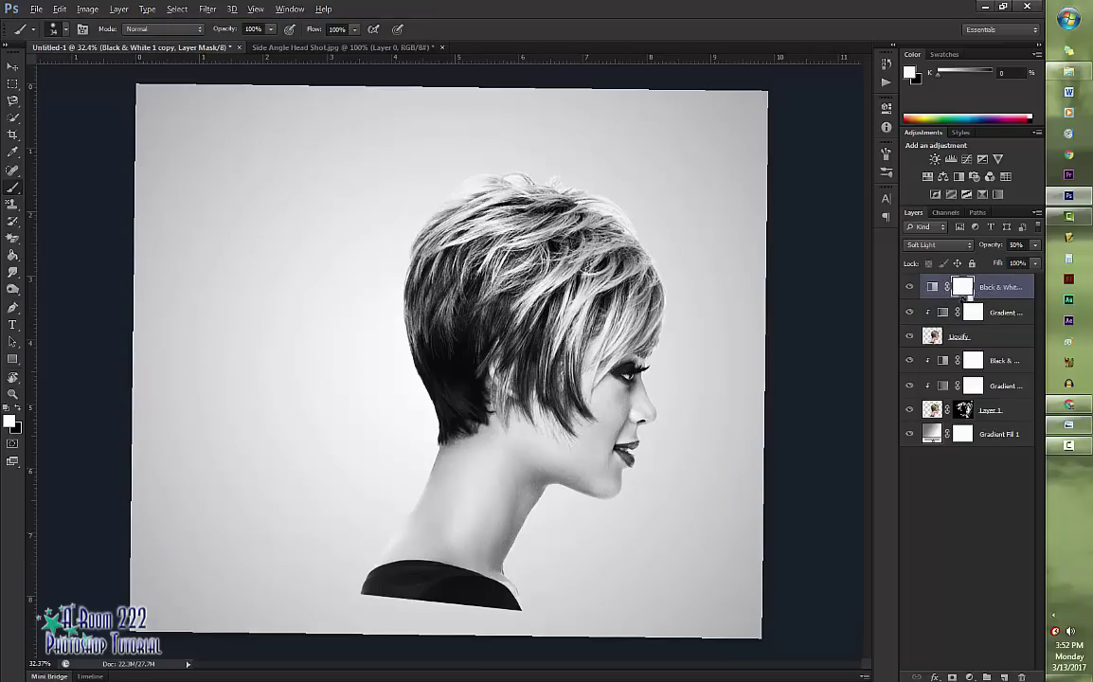
alt+click(959, 297)
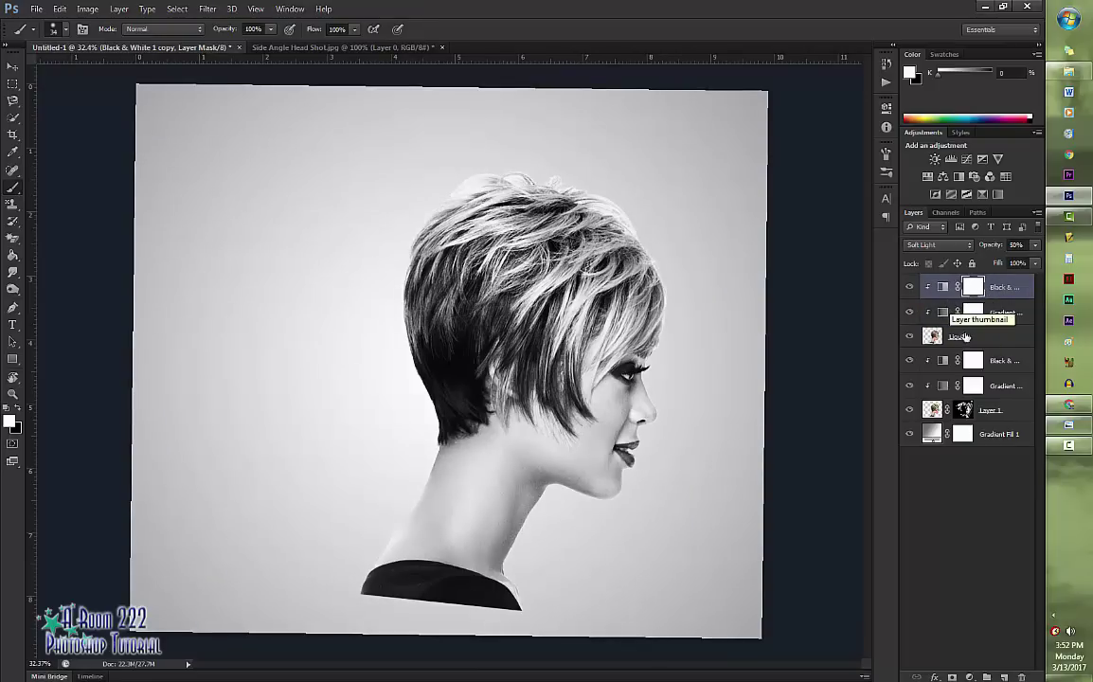
Add a Levels adjustment layer clipped directly above the Liquify layer.
click(962, 338)
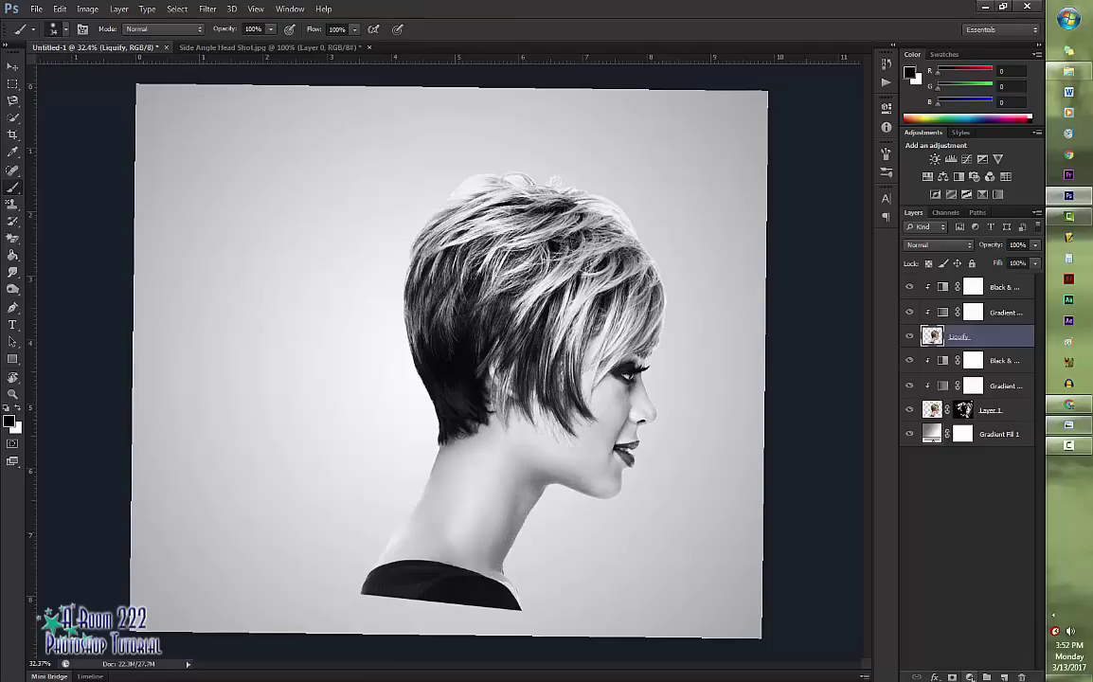
click(970, 676)
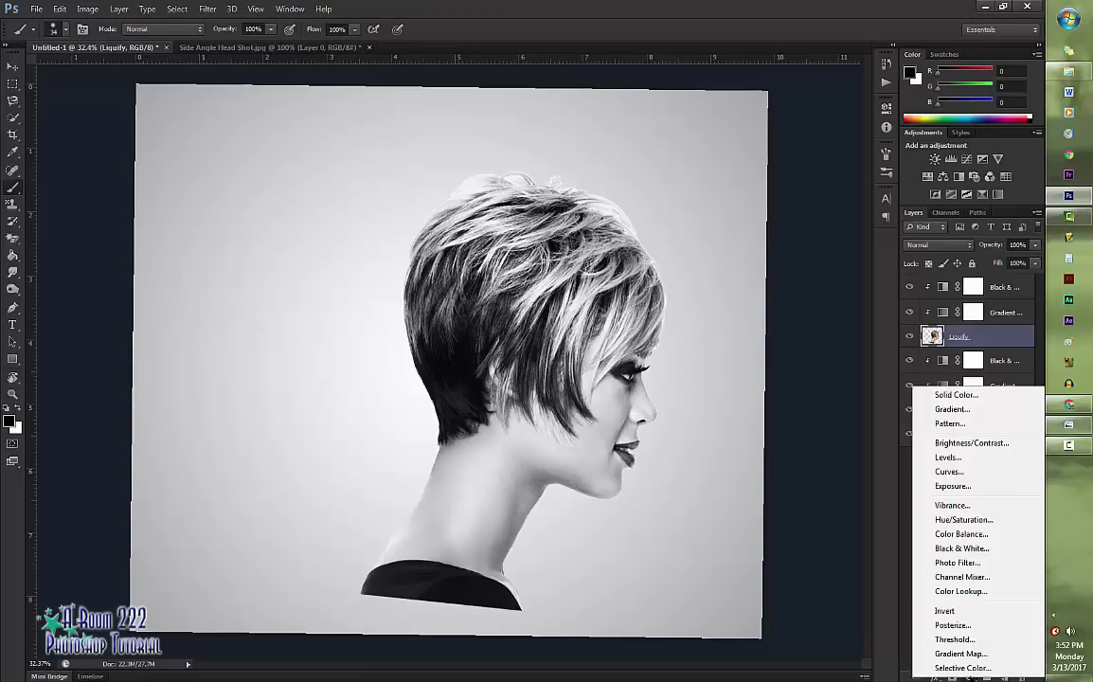
click(948, 459)
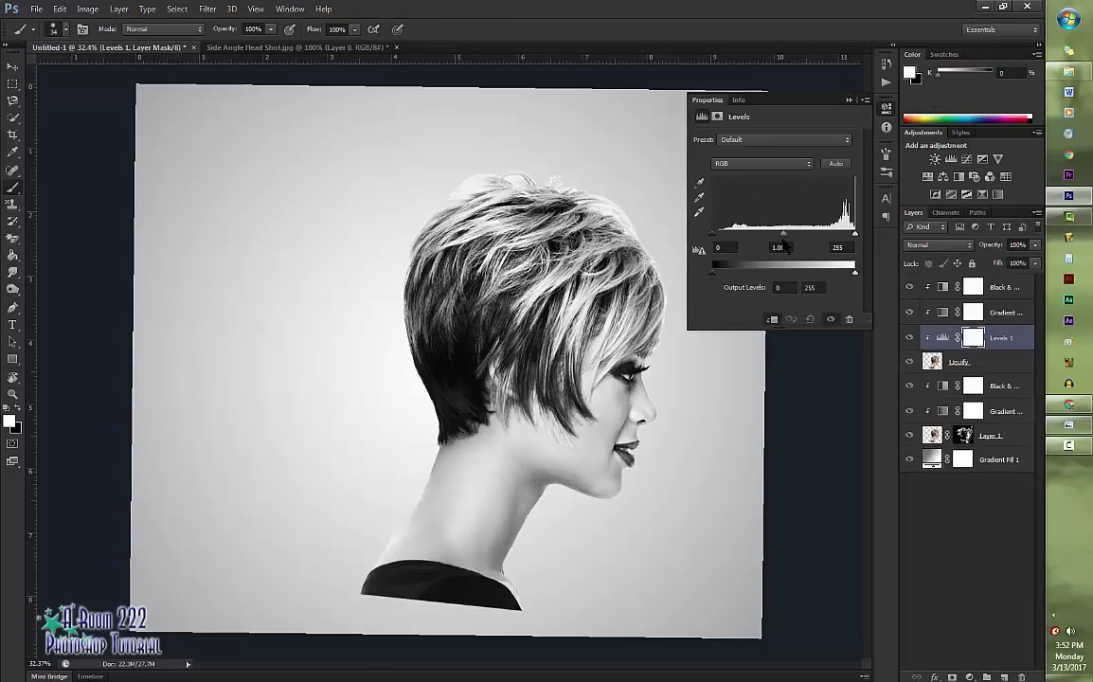
Darken the midtones of the clipped Levels adjustment to 0.65.
drag(782, 233, 805, 239)
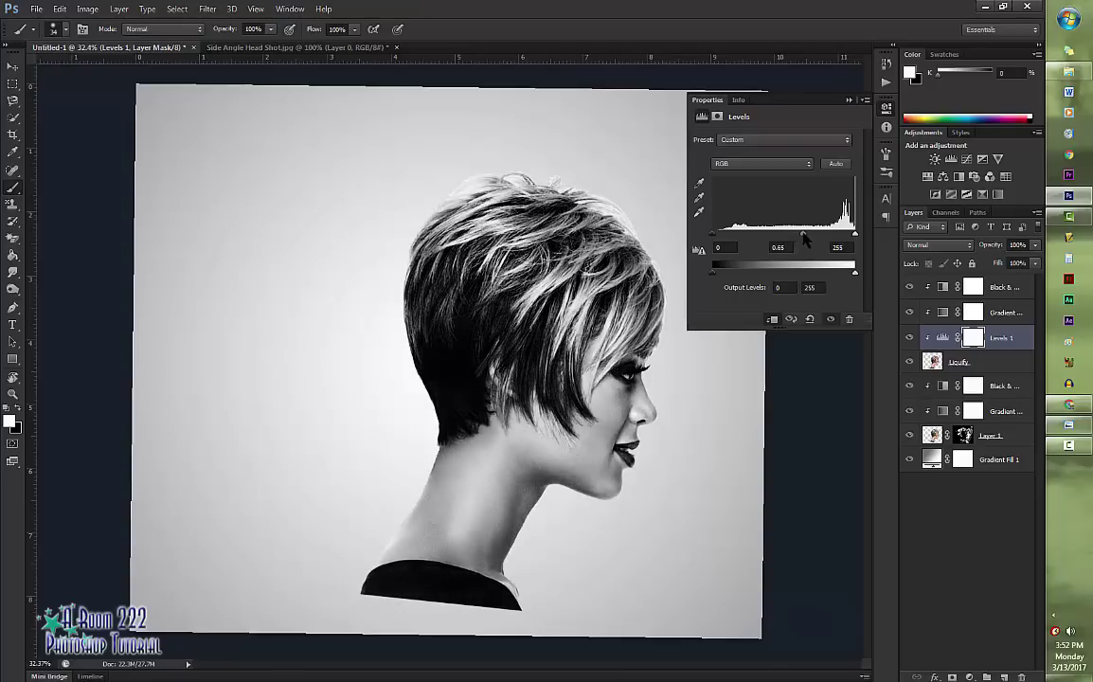
click(849, 102)
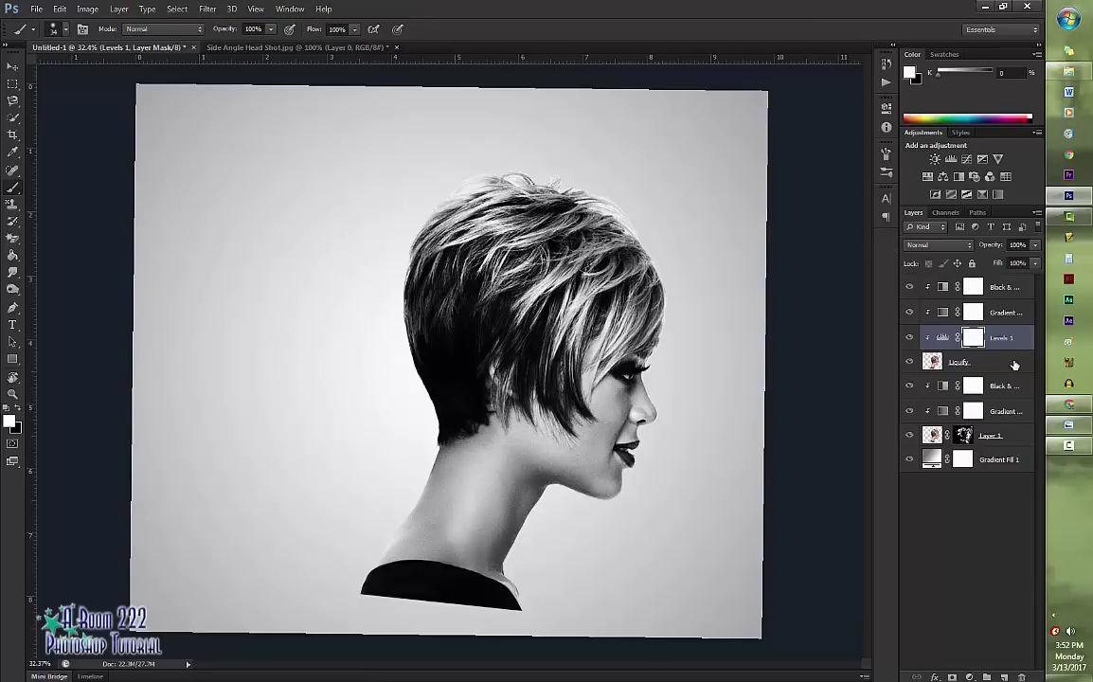
Open the Liquify filter on the Liquify layer and freeze the face from eyes to chin with a size 500 mask brush.
click(1014, 365)
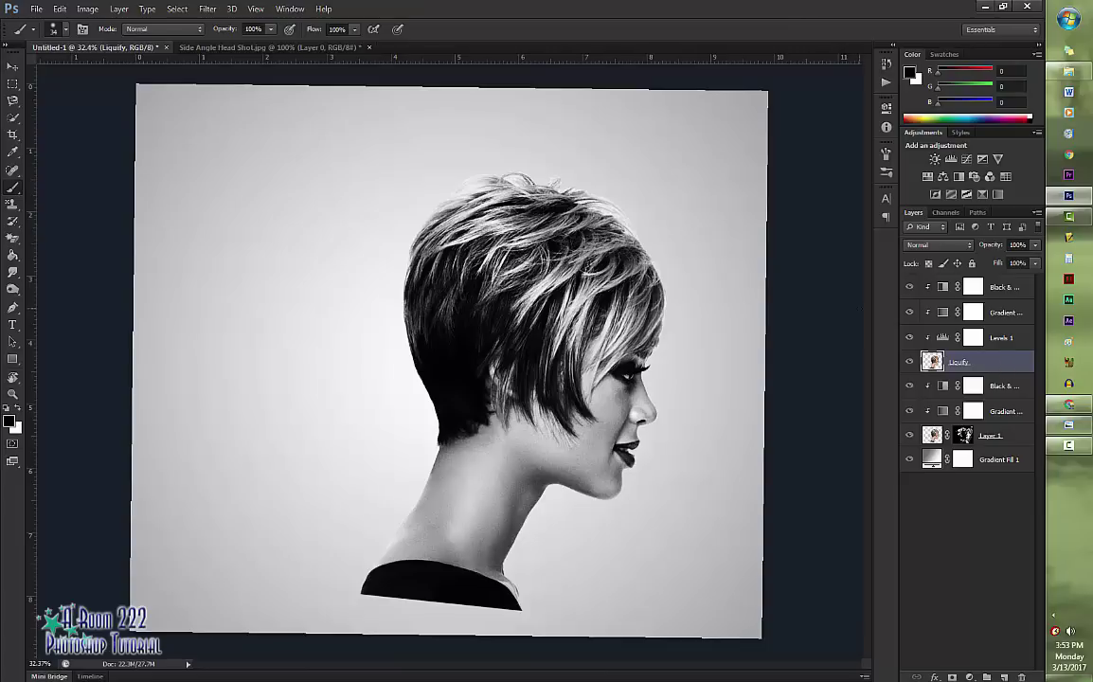
click(201, 12)
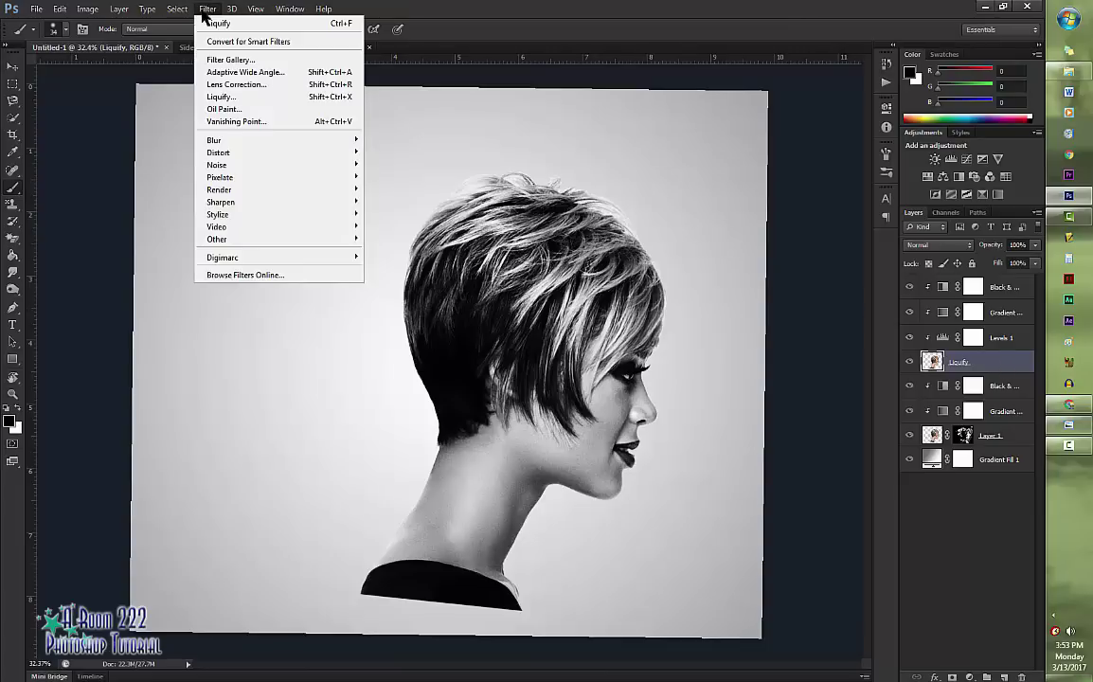
click(222, 99)
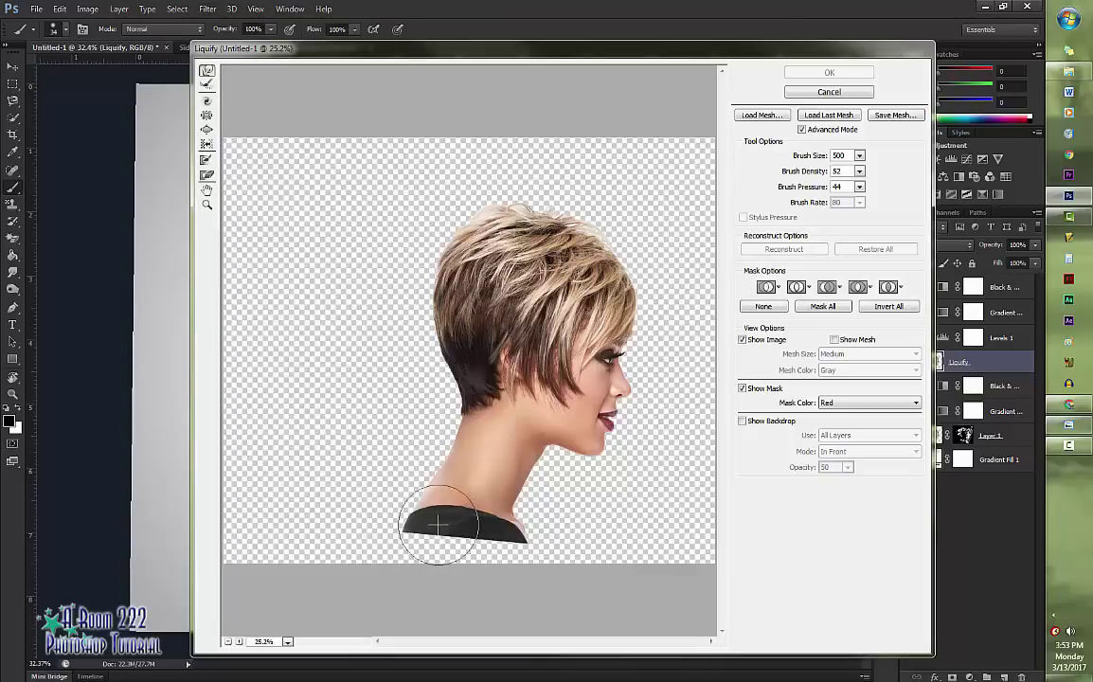
click(205, 161)
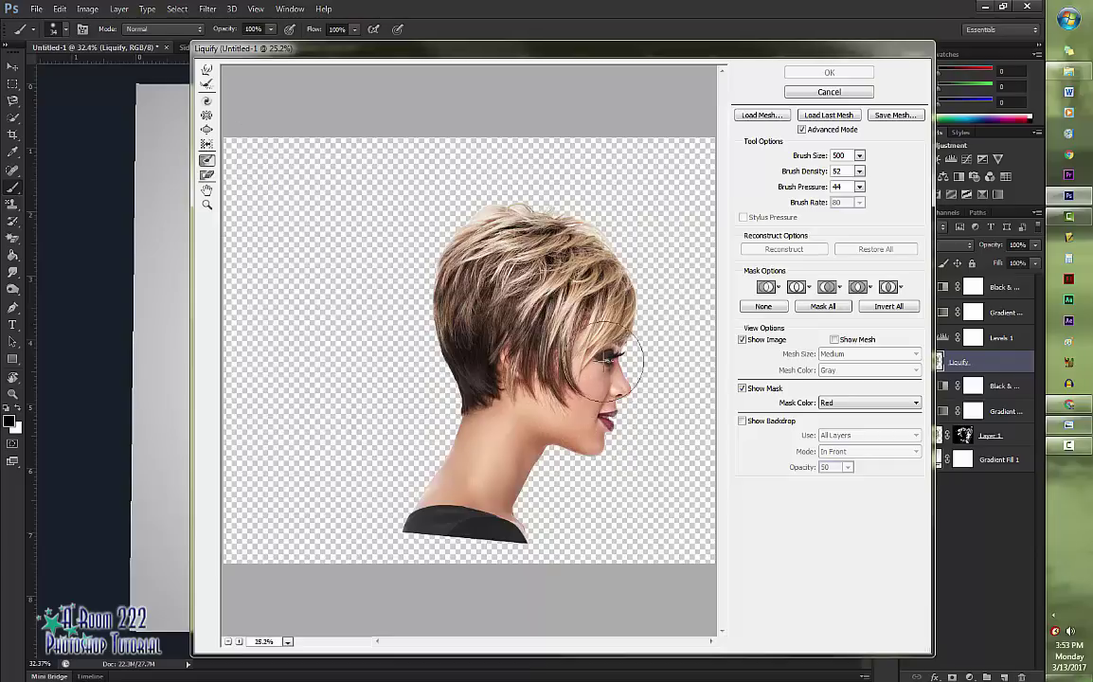
mouse_move(606, 358)
mouse_down()
mouse_move(603, 339)
mouse_move(609, 403)
mouse_move(595, 437)
mouse_move(507, 333)
mouse_move(535, 327)
mouse_move(591, 352)
mouse_move(580, 341)
mouse_move(559, 346)
mouse_move(567, 410)
mouse_move(613, 415)
mouse_move(611, 396)
mouse_move(568, 379)
mouse_move(555, 397)
mouse_move(603, 428)
mouse_up()
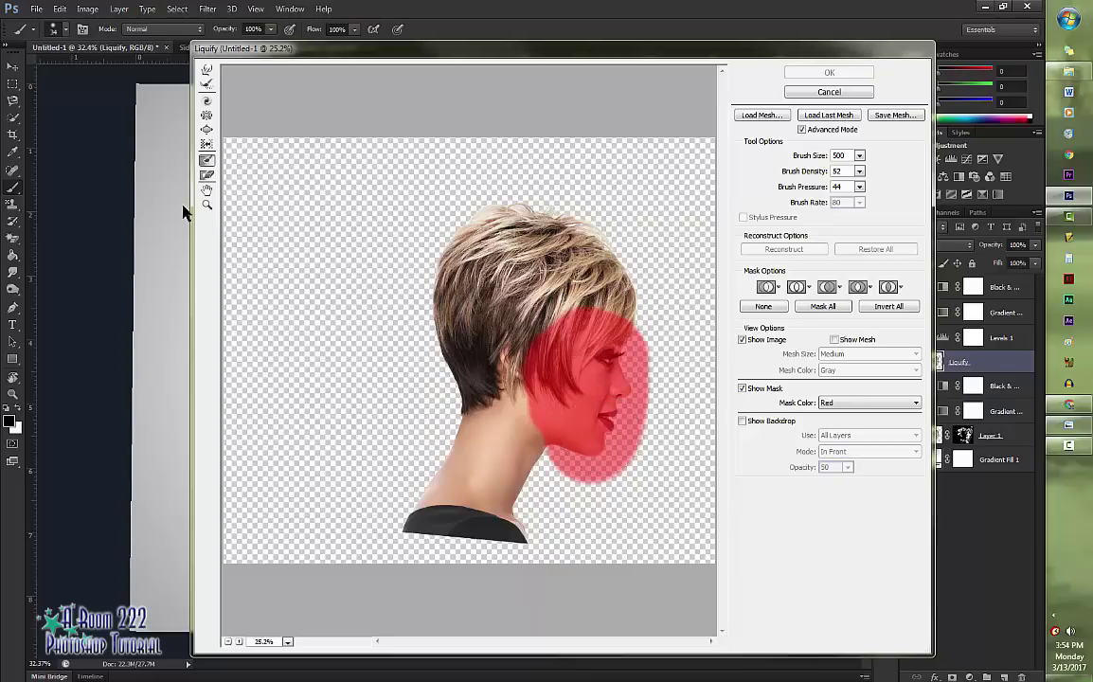
Push the hair, neck and shoulders outward with the Forward Warp tool at brush size 800 and apply the Liquify filter.
click(205, 76)
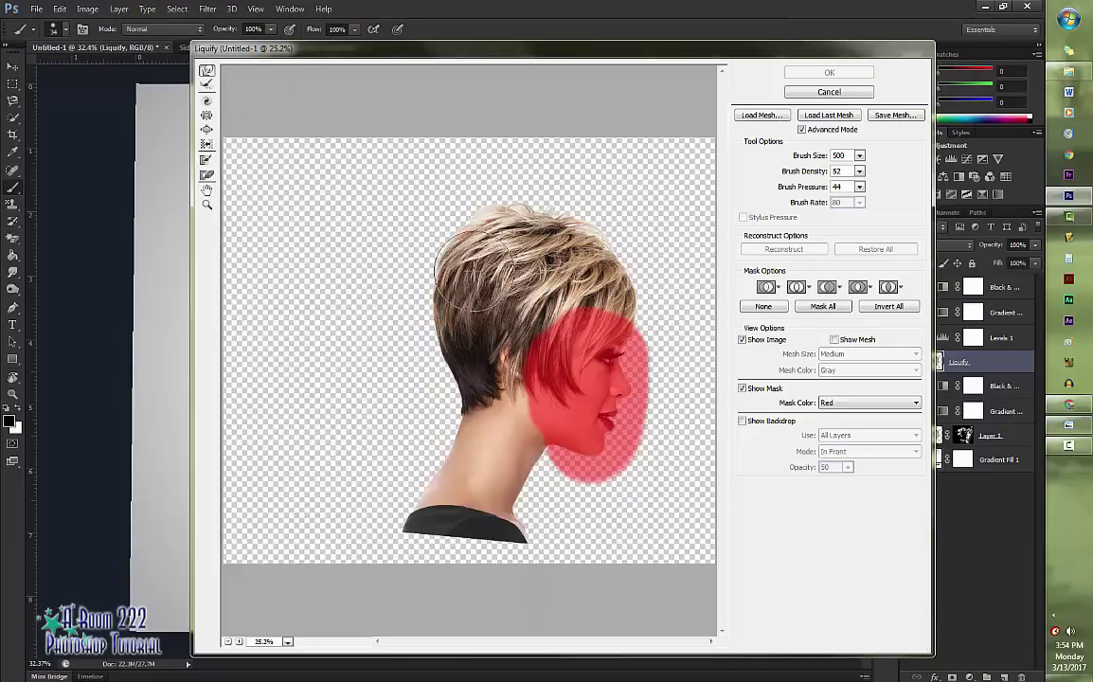
key(bracketright)
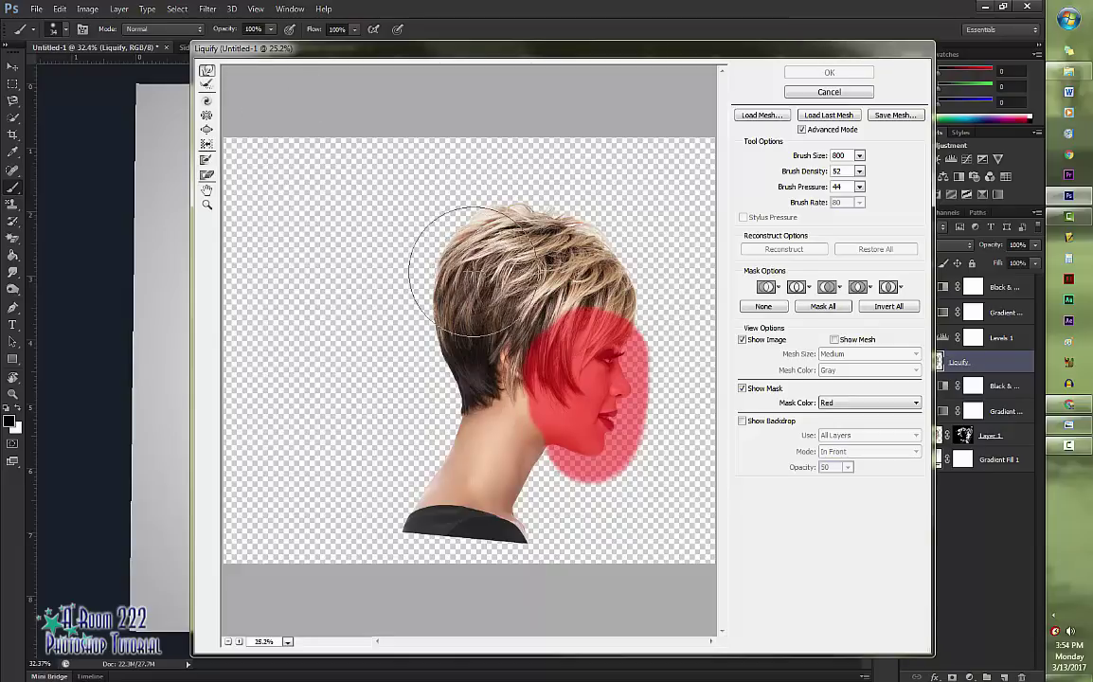
mouse_move(474, 270)
mouse_down()
mouse_move(452, 244)
mouse_move(463, 225)
mouse_up()
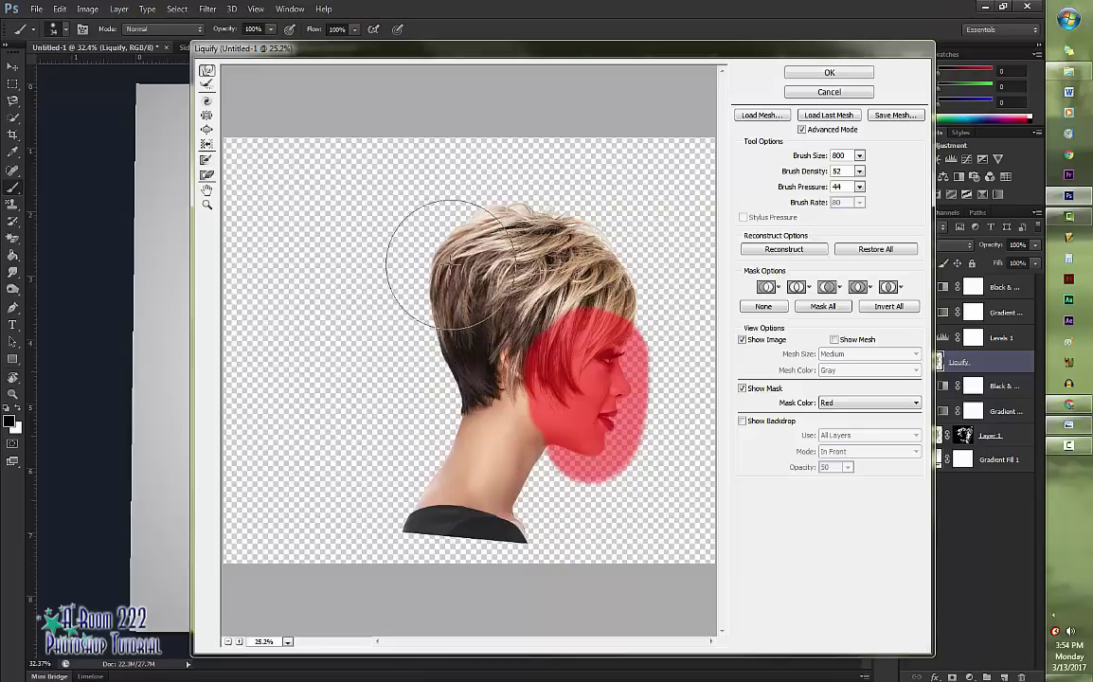
mouse_move(461, 327)
mouse_down()
mouse_move(463, 376)
mouse_move(438, 401)
mouse_move(414, 402)
mouse_move(452, 480)
mouse_move(455, 456)
mouse_move(427, 462)
mouse_move(424, 520)
mouse_move(401, 520)
mouse_move(421, 474)
mouse_move(435, 470)
mouse_move(421, 462)
mouse_move(426, 386)
mouse_move(436, 391)
mouse_move(409, 375)
mouse_move(437, 307)
mouse_move(422, 279)
mouse_move(449, 248)
mouse_move(449, 214)
mouse_move(523, 229)
mouse_move(546, 187)
mouse_move(584, 247)
mouse_move(627, 228)
mouse_move(639, 293)
mouse_move(656, 301)
mouse_move(568, 233)
mouse_move(555, 256)
mouse_move(546, 243)
mouse_move(490, 268)
mouse_move(465, 242)
mouse_move(497, 230)
mouse_move(479, 193)
mouse_move(456, 231)
mouse_move(419, 215)
mouse_move(431, 272)
mouse_move(404, 287)
mouse_move(429, 353)
mouse_move(363, 378)
mouse_move(399, 315)
mouse_move(380, 287)
mouse_move(402, 323)
mouse_move(389, 327)
mouse_move(425, 383)
mouse_move(423, 414)
mouse_move(394, 437)
mouse_move(441, 415)
mouse_move(379, 442)
mouse_move(432, 492)
mouse_move(435, 480)
mouse_move(393, 483)
mouse_move(399, 494)
mouse_move(411, 446)
mouse_move(368, 452)
mouse_move(364, 412)
mouse_move(402, 353)
mouse_move(410, 235)
mouse_move(424, 207)
mouse_move(630, 194)
mouse_move(418, 194)
mouse_move(394, 249)
mouse_move(388, 294)
mouse_move(484, 372)
mouse_move(427, 351)
mouse_move(426, 384)
mouse_move(460, 417)
mouse_move(498, 516)
mouse_move(484, 562)
mouse_move(536, 544)
mouse_move(486, 577)
mouse_move(453, 500)
mouse_move(384, 422)
mouse_move(402, 384)
mouse_move(412, 303)
mouse_move(365, 237)
mouse_move(525, 127)
mouse_move(578, 199)
mouse_move(507, 184)
mouse_move(464, 227)
mouse_move(581, 117)
mouse_move(361, 153)
mouse_move(330, 268)
mouse_move(365, 302)
mouse_move(288, 297)
mouse_move(318, 215)
mouse_move(293, 245)
mouse_move(490, 173)
mouse_move(330, 390)
mouse_move(293, 334)
mouse_up()
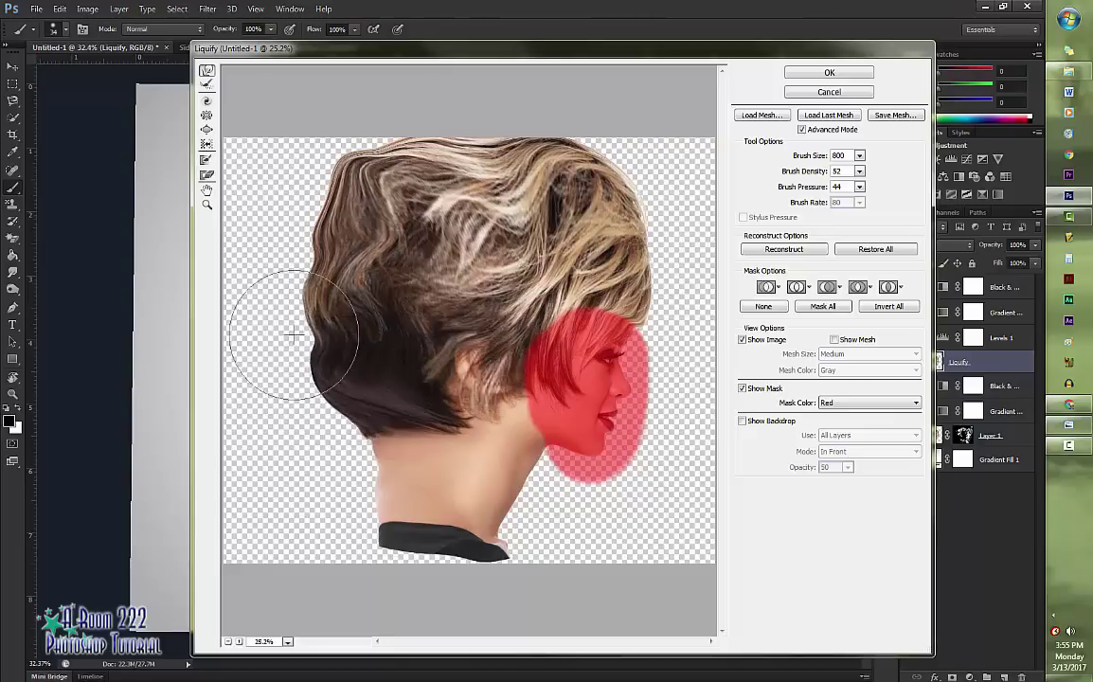
mouse_move(291, 452)
mouse_down()
mouse_move(332, 515)
mouse_move(451, 592)
mouse_move(363, 500)
mouse_move(345, 452)
mouse_move(419, 279)
mouse_move(513, 194)
mouse_move(379, 180)
mouse_move(288, 237)
mouse_move(288, 390)
mouse_move(313, 481)
mouse_move(378, 293)
mouse_move(593, 211)
mouse_move(567, 98)
mouse_up()
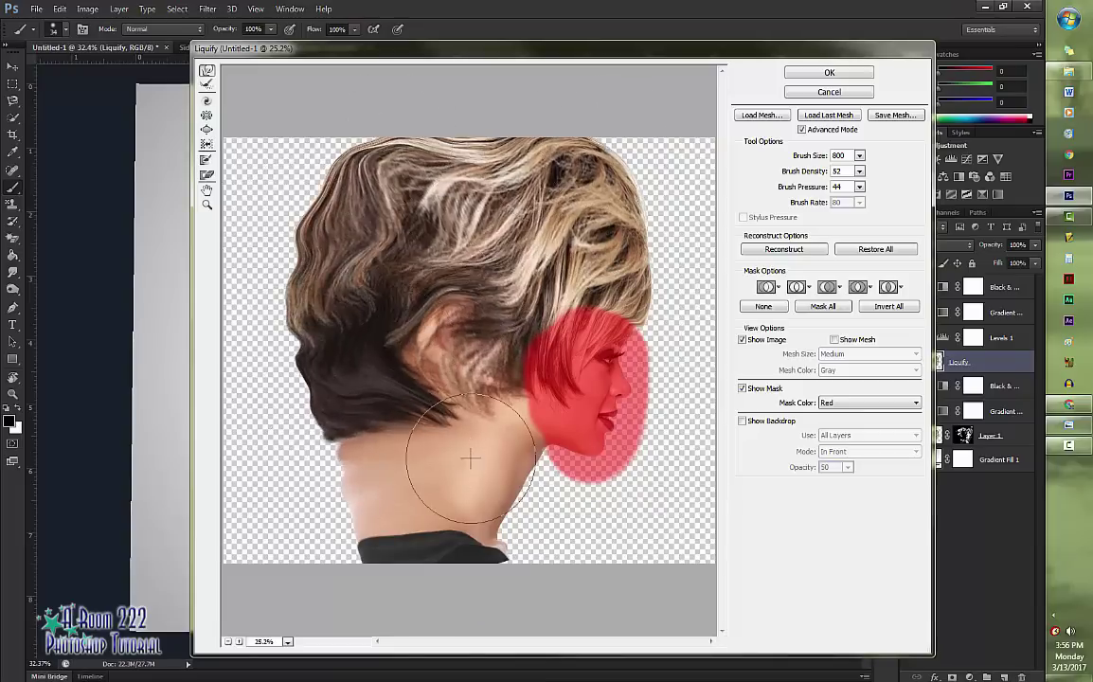
mouse_move(452, 460)
mouse_down()
mouse_move(358, 400)
mouse_move(374, 327)
mouse_move(420, 512)
mouse_up()
mouse_move(504, 582)
mouse_down()
mouse_move(503, 563)
mouse_move(488, 598)
mouse_up()
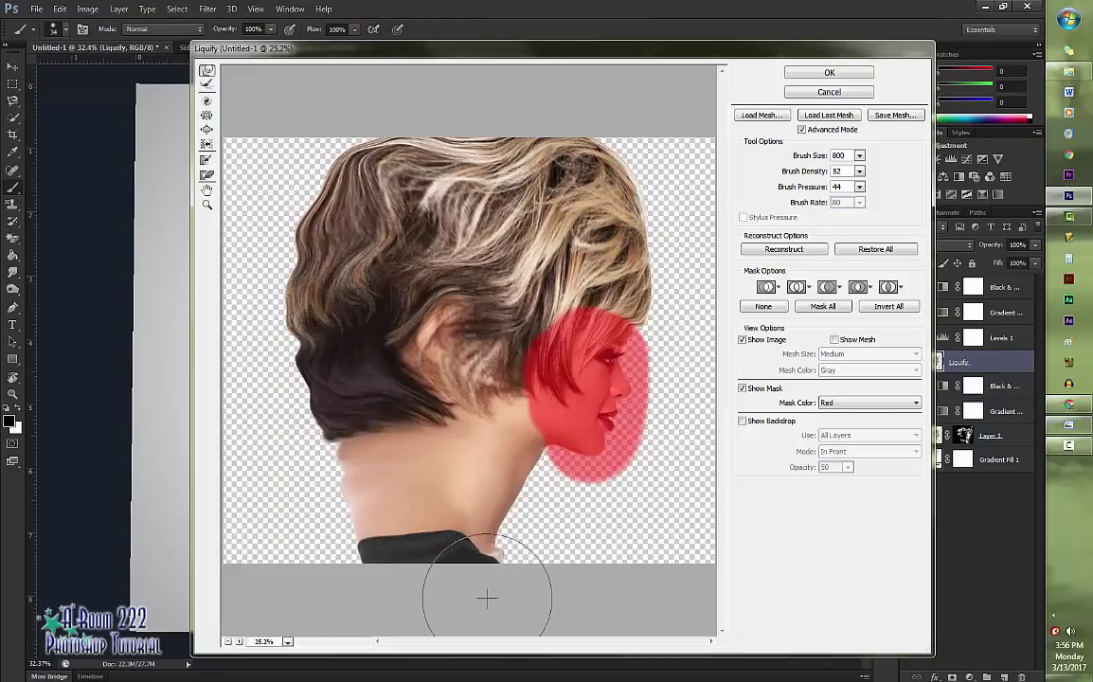
click(821, 76)
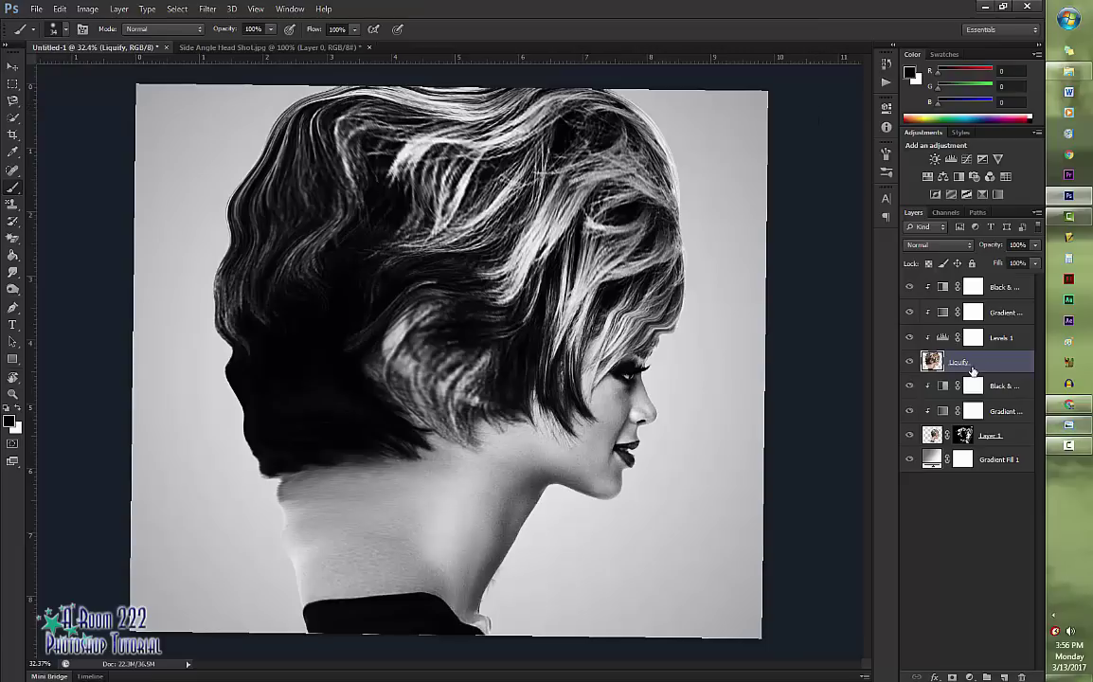
Hide the Liquify layer with a black mask and stamp white on it behind the head with the 2437 px smoke brush.
alt+click(954, 678)
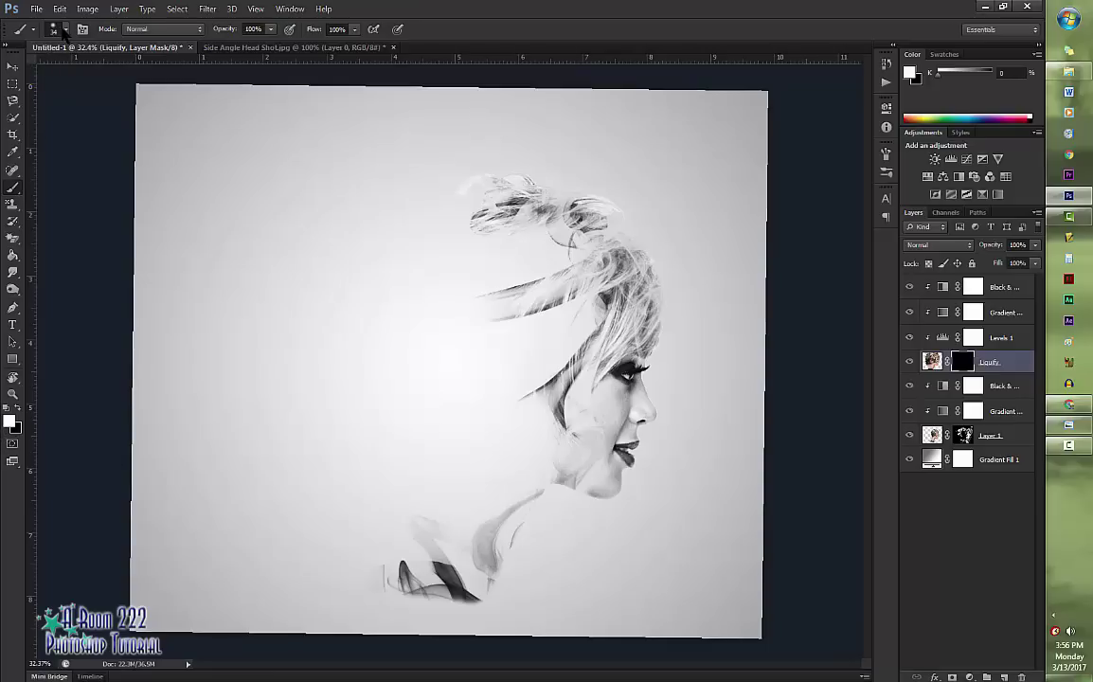
click(65, 30)
drag(260, 152, 258, 275)
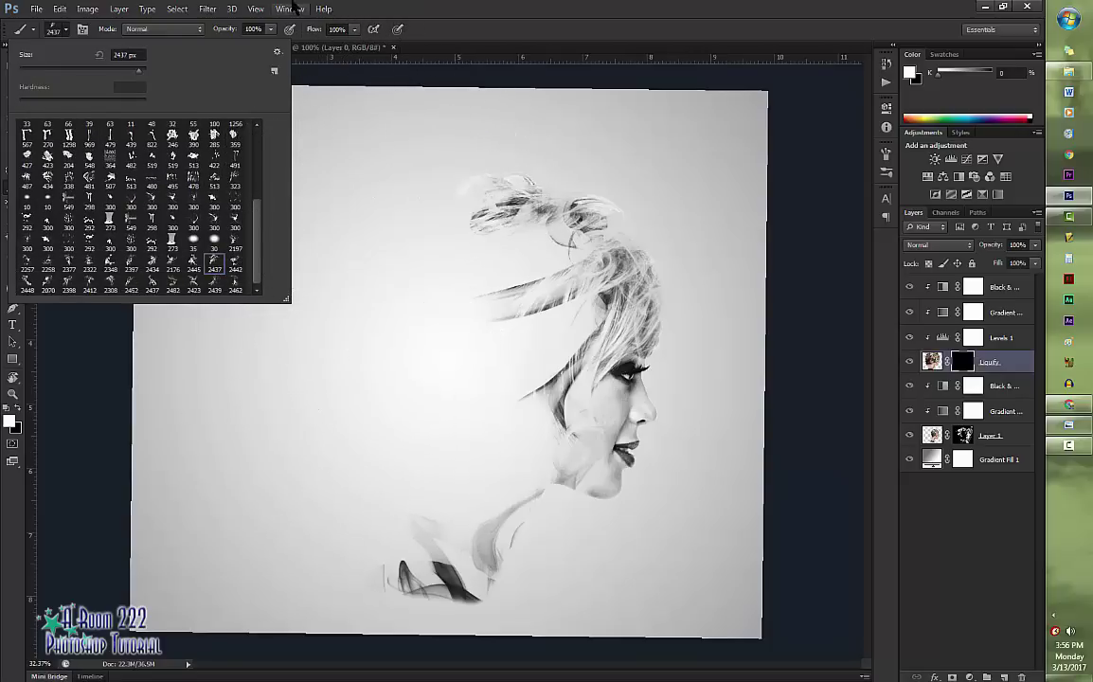
click(66, 30)
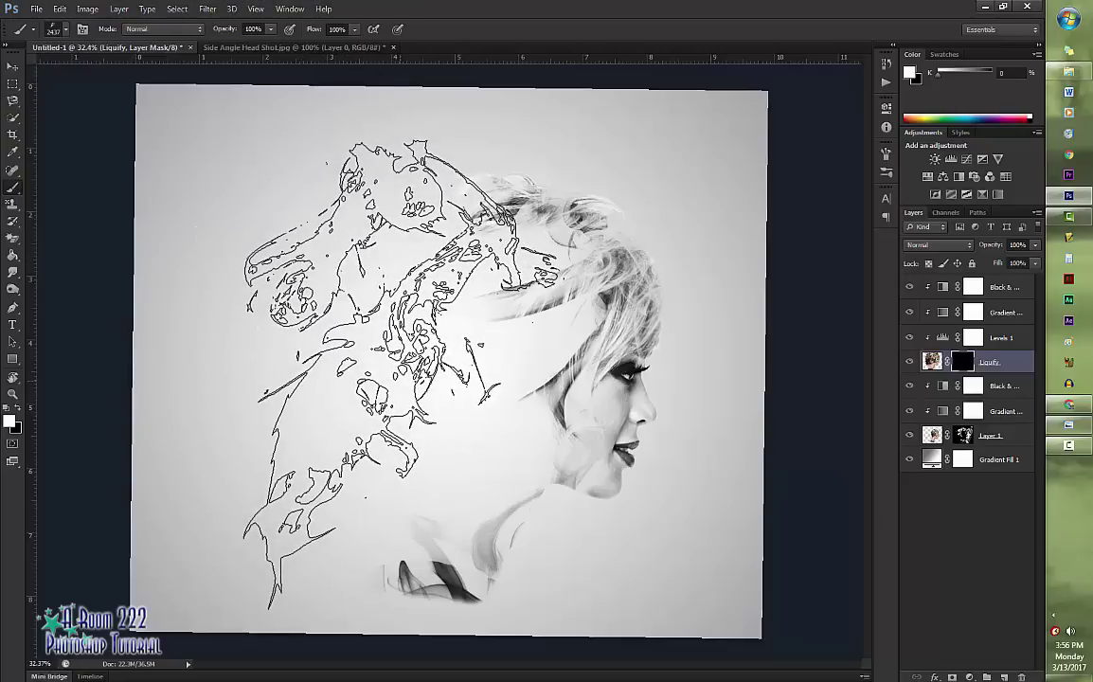
click(400, 374)
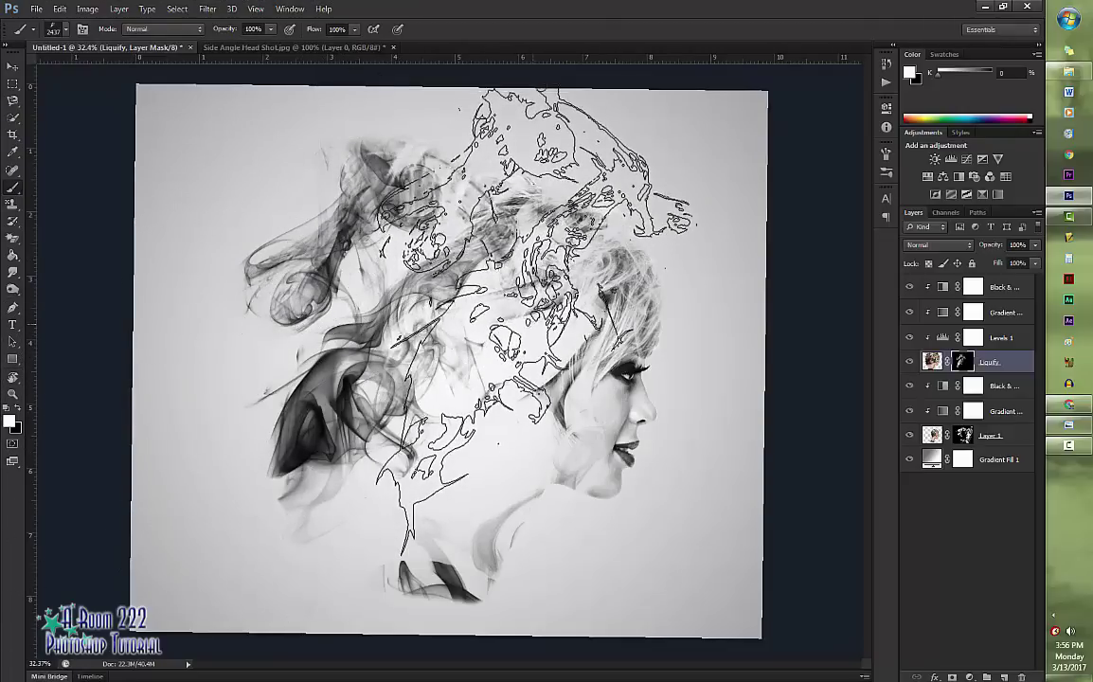
Try further smoke stamps over the neck, the lower back and the upper back of the hair, undoing each one.
click(456, 434)
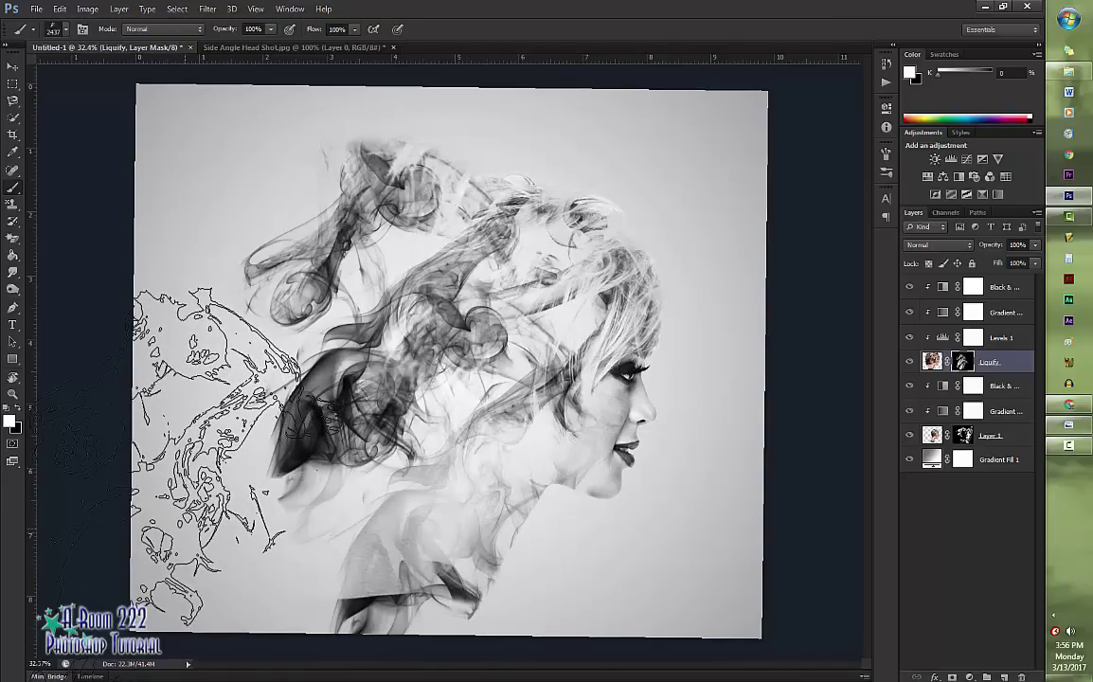
key(ctrl+z)
click(261, 536)
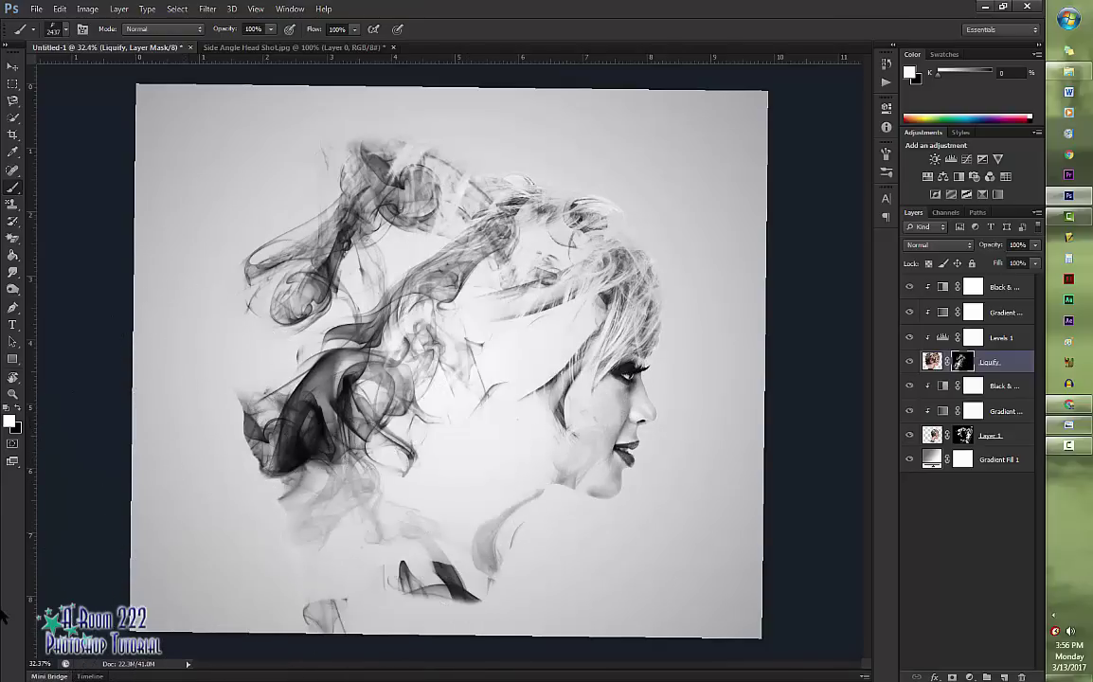
key(ctrl+z)
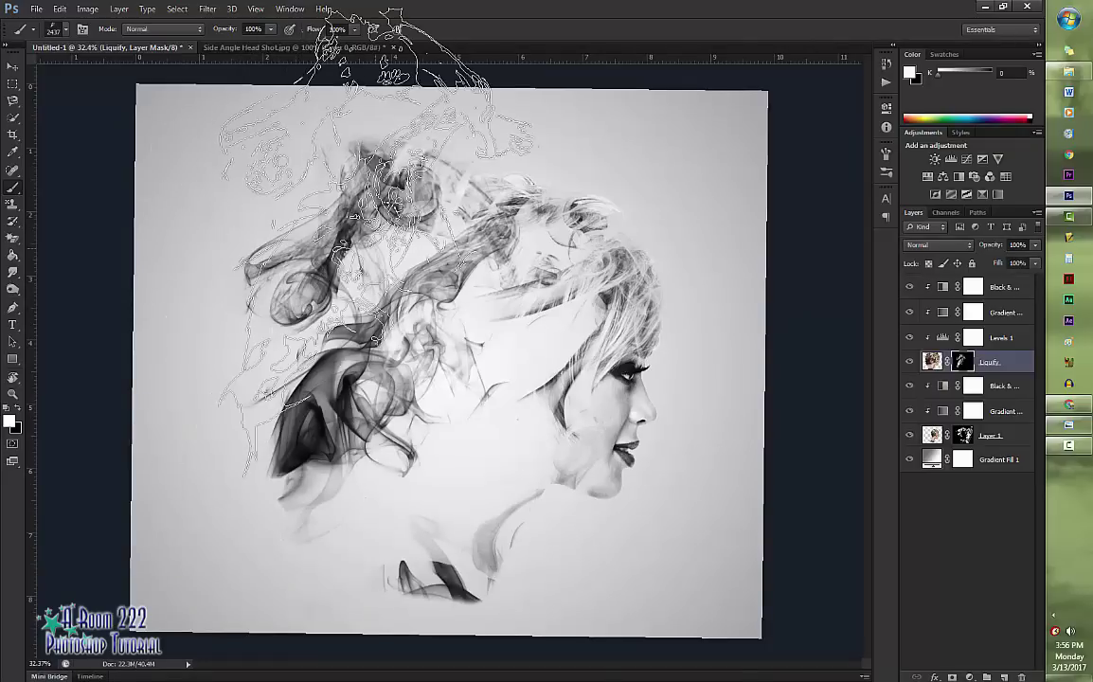
click(331, 256)
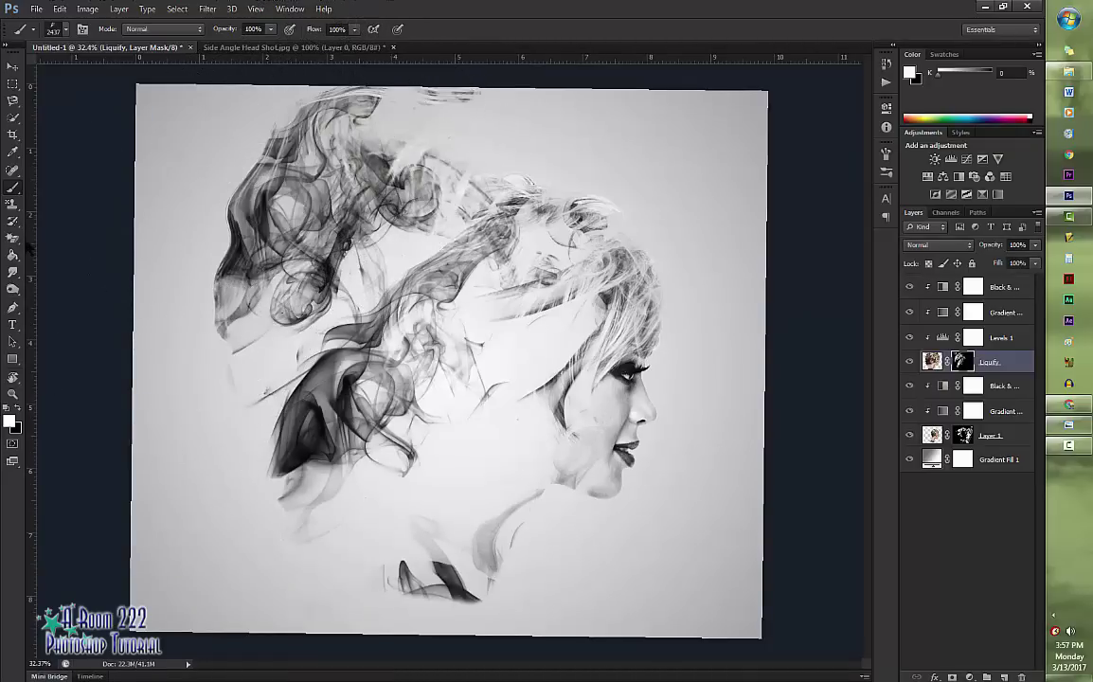
key(ctrl+z)
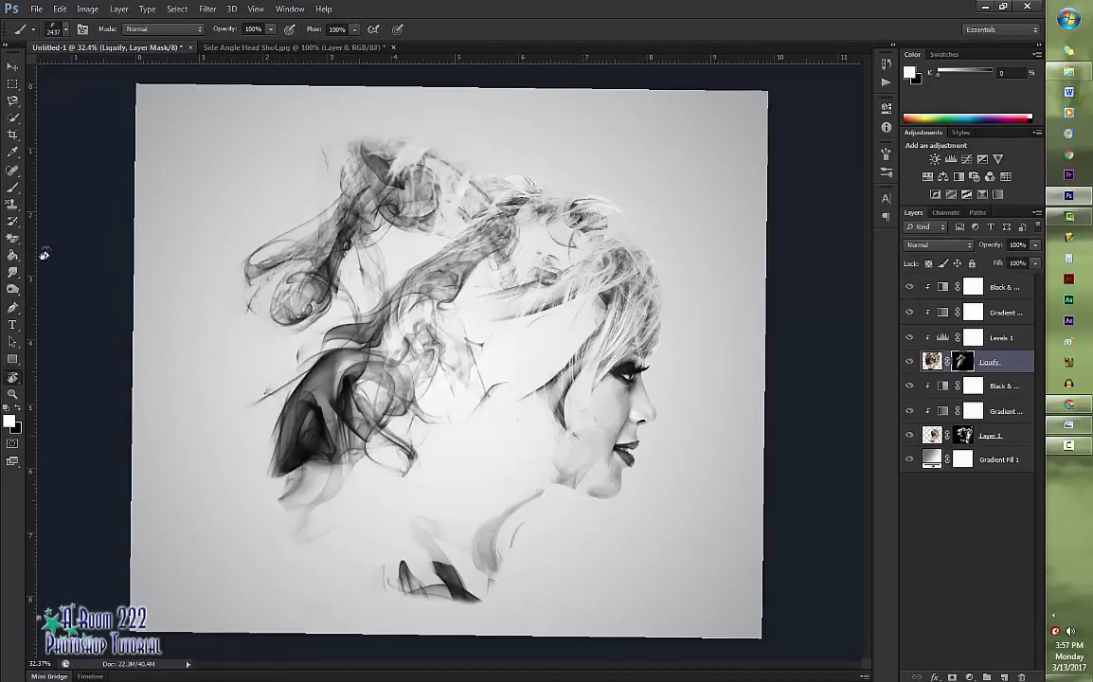
Rotate the canvas about 79° counter-clockwise and stamp smoke on the Liquify mask around the jaw, forehead hair and shoulders.
key(r)
drag(370, 302, 255, 554)
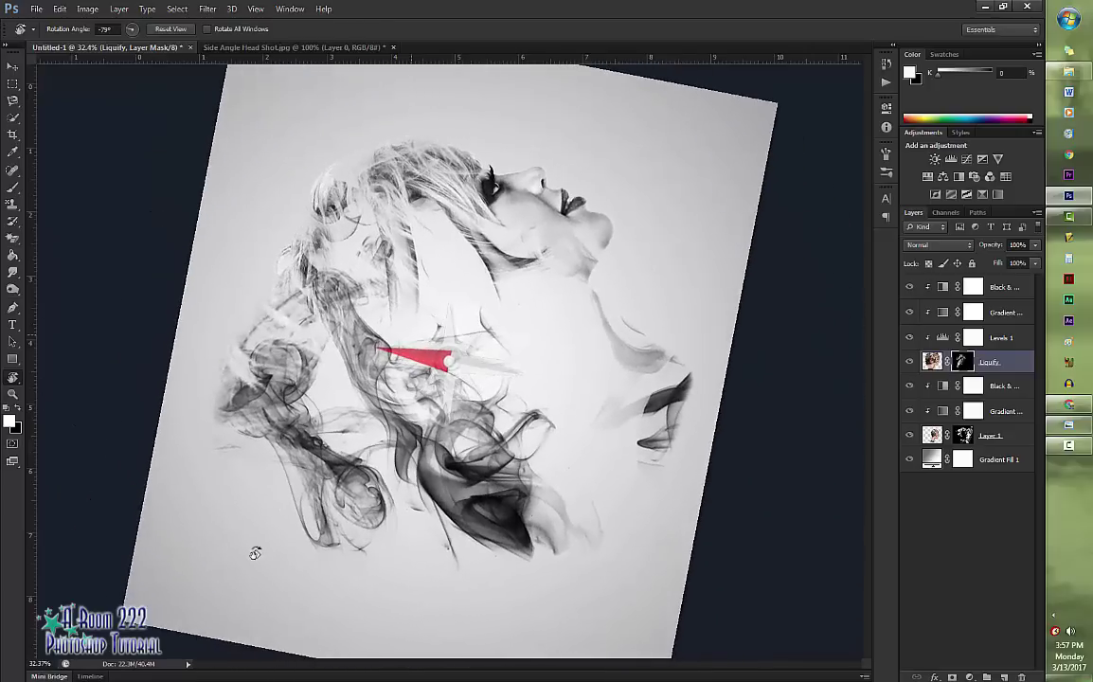
key(b)
click(265, 284)
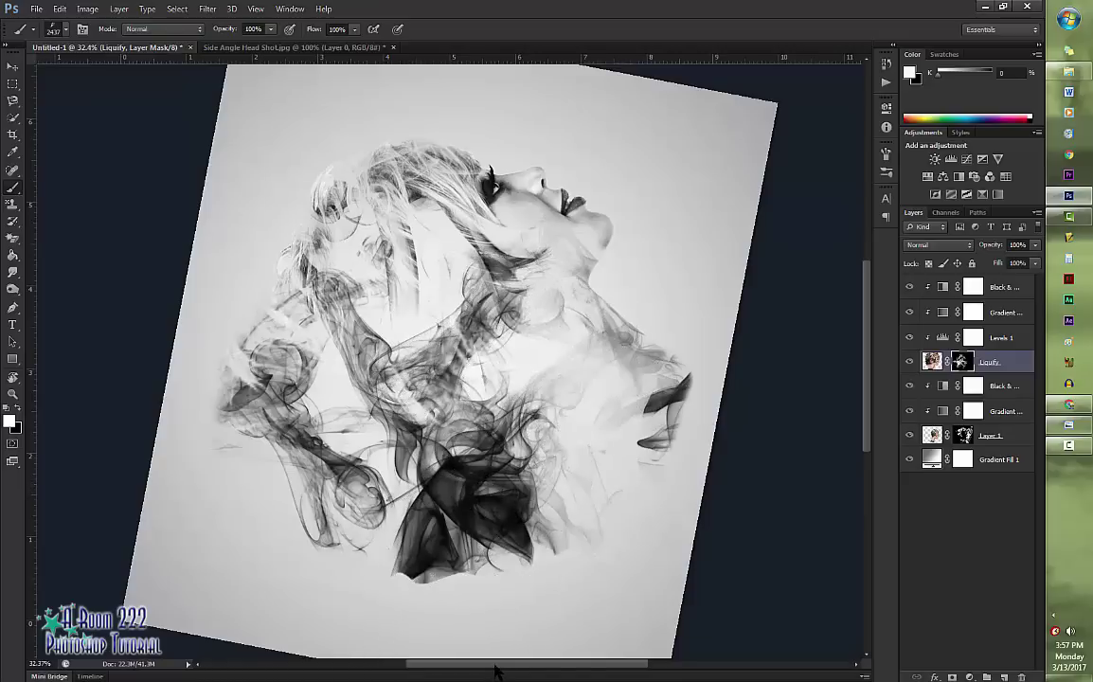
click(537, 244)
key(ctrl+z)
click(587, 220)
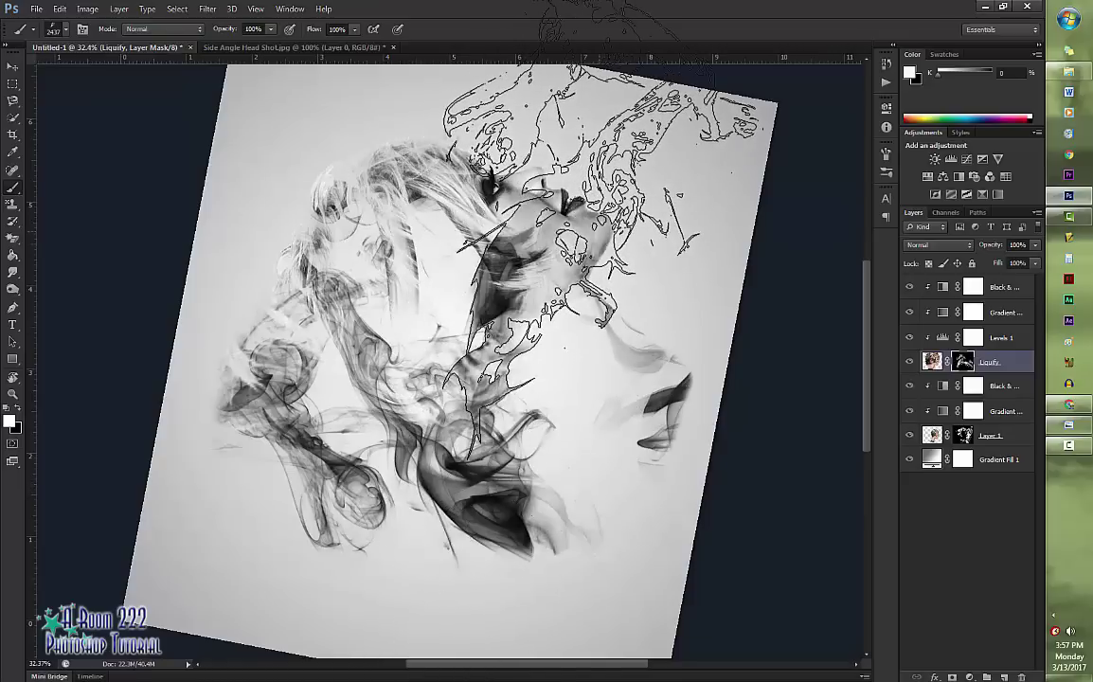
click(341, 152)
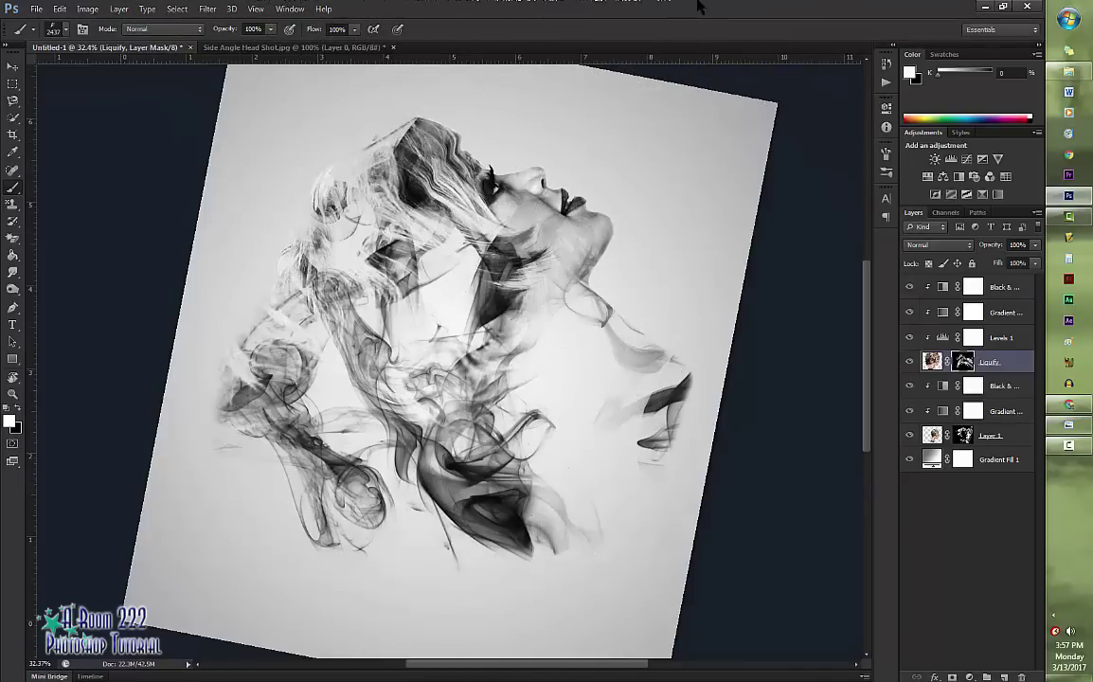
click(683, 313)
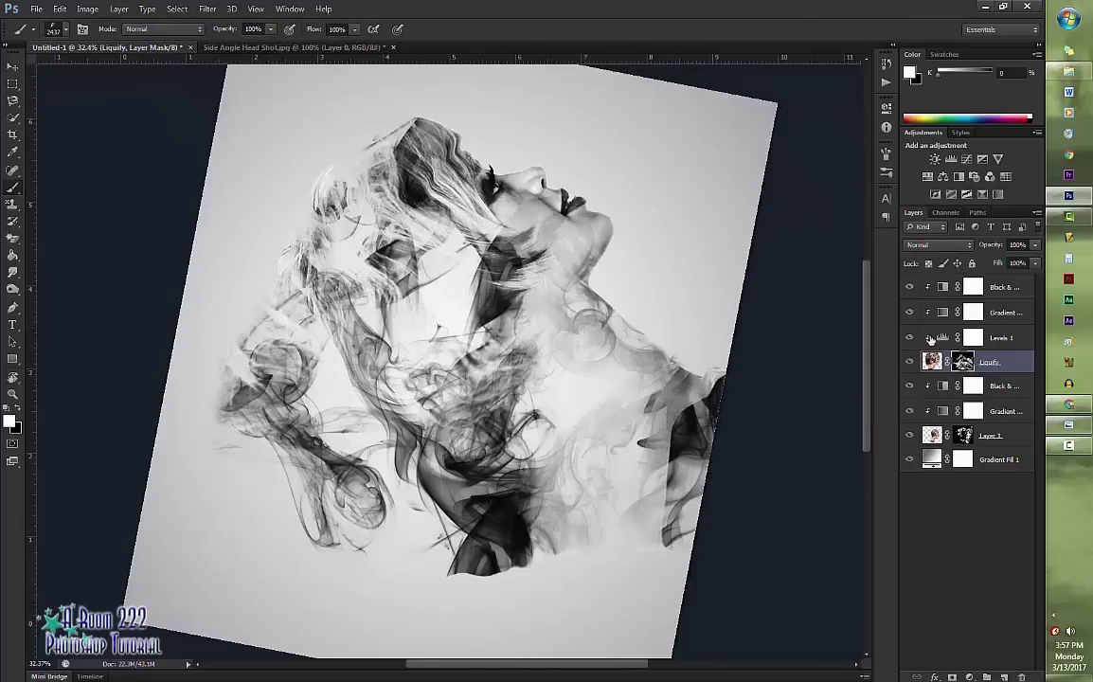
Try the 2348 px smoke brush over the top of the hair and undo the stamp.
click(65, 29)
click(127, 283)
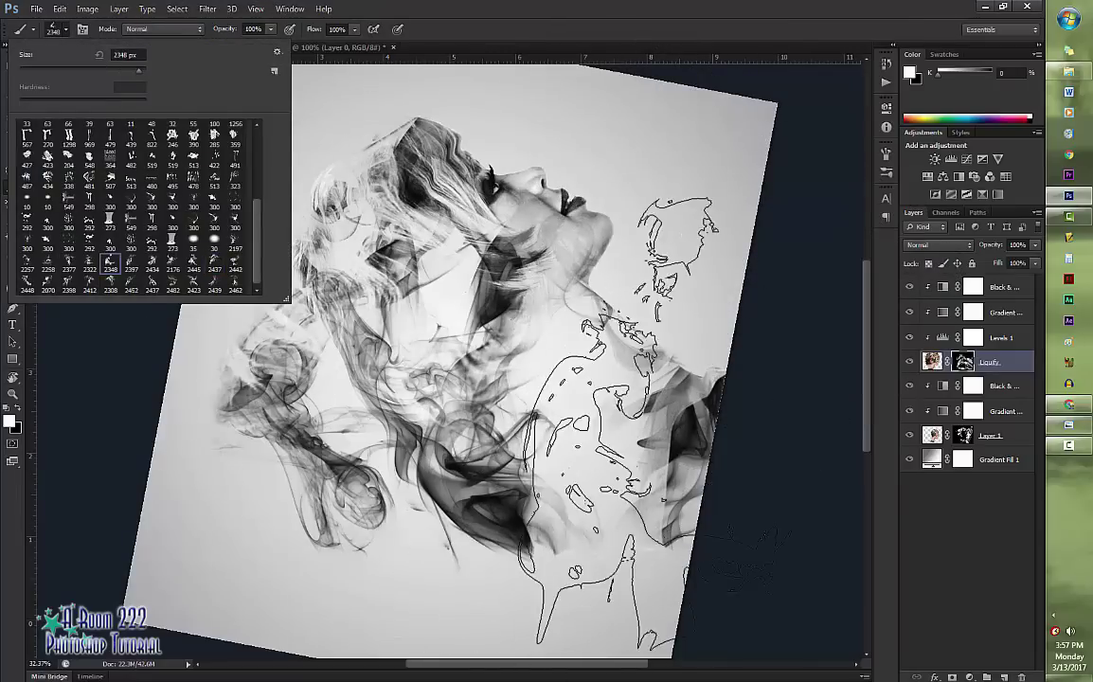
click(621, 425)
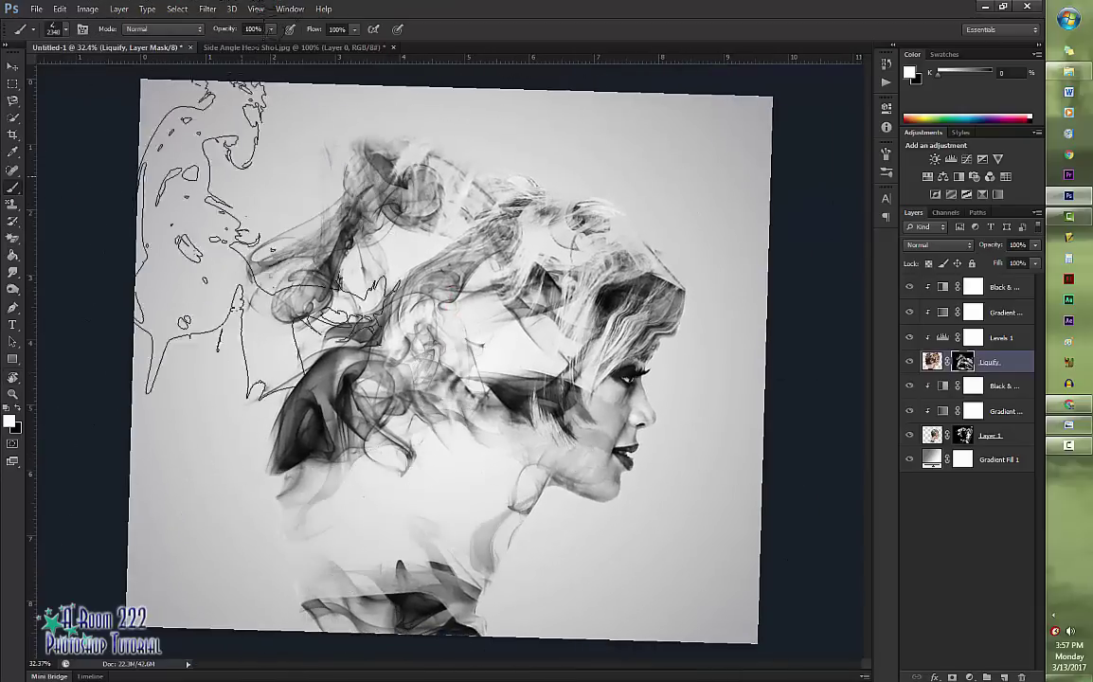
click(488, 194)
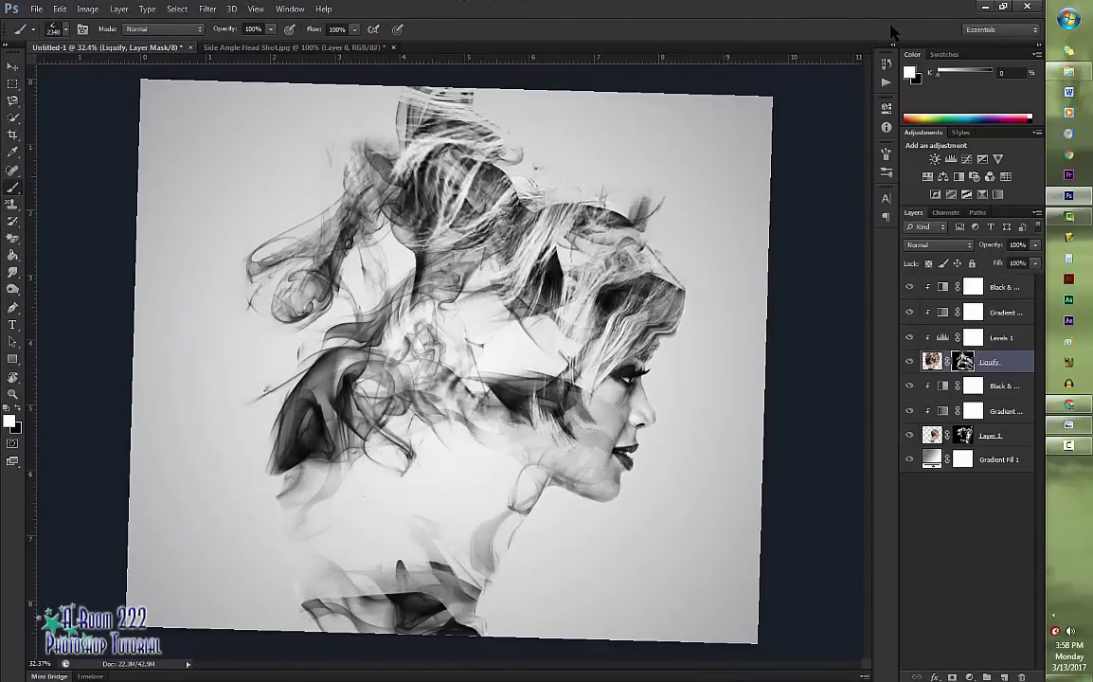
key(ctrl+z)
Stamp the Liquify mask over the crown and side hair with the 2322 px smoke brush.
click(65, 29)
click(87, 271)
click(521, 299)
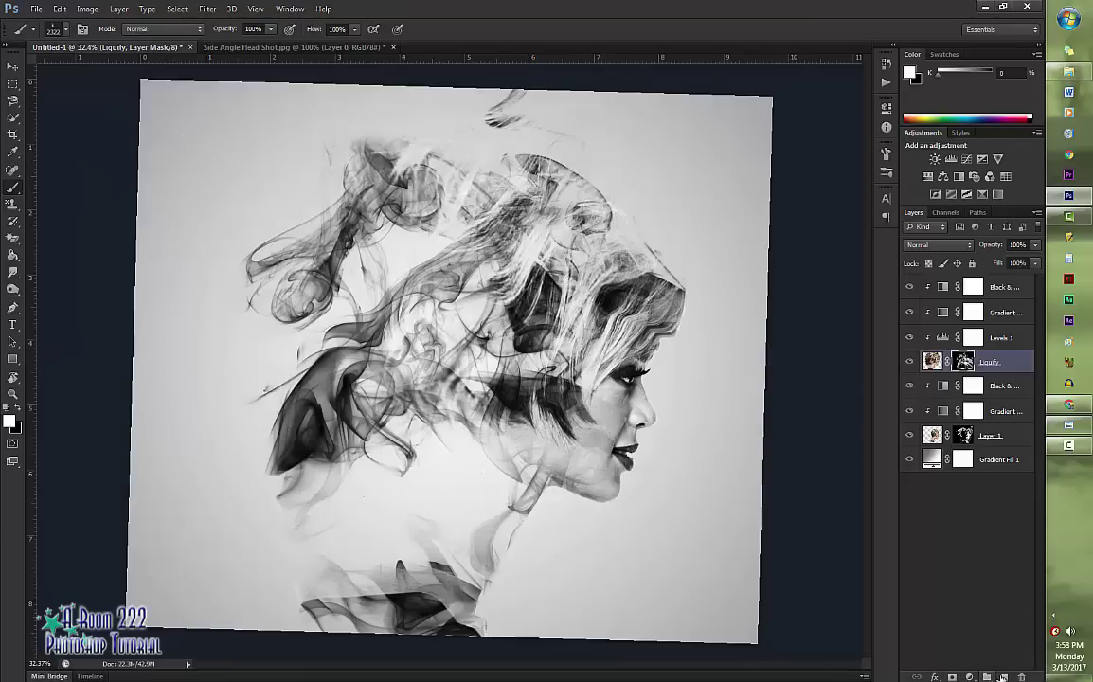
Create a new layer group at the top of the layer stack.
click(988, 678)
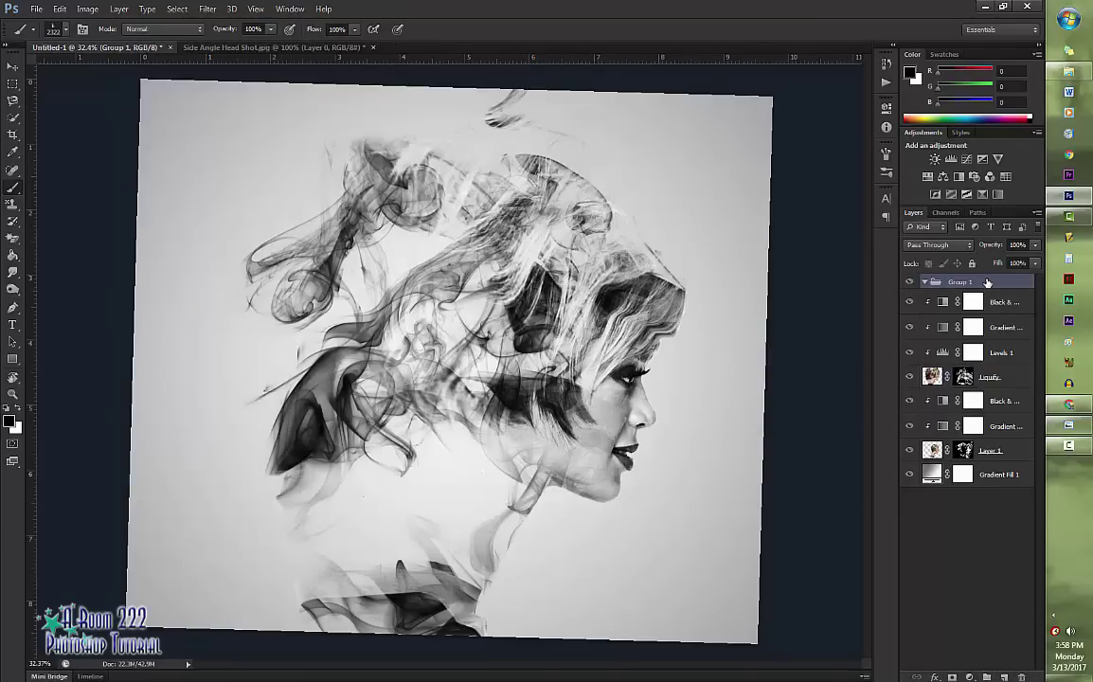
double_click(990, 282)
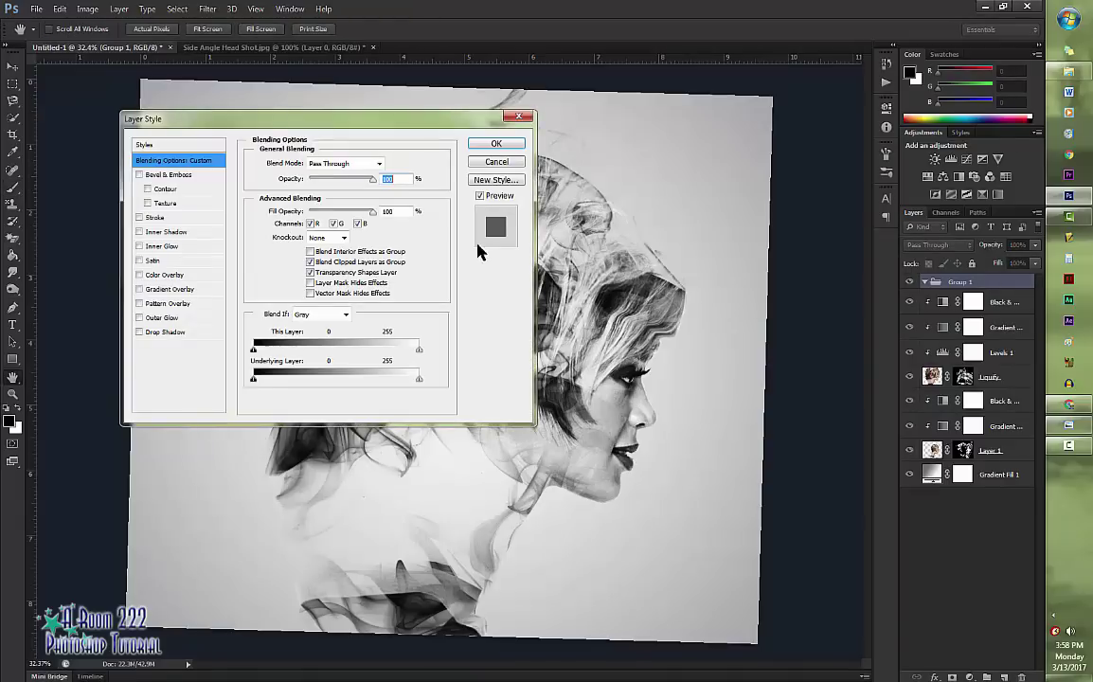
click(497, 161)
key(b)
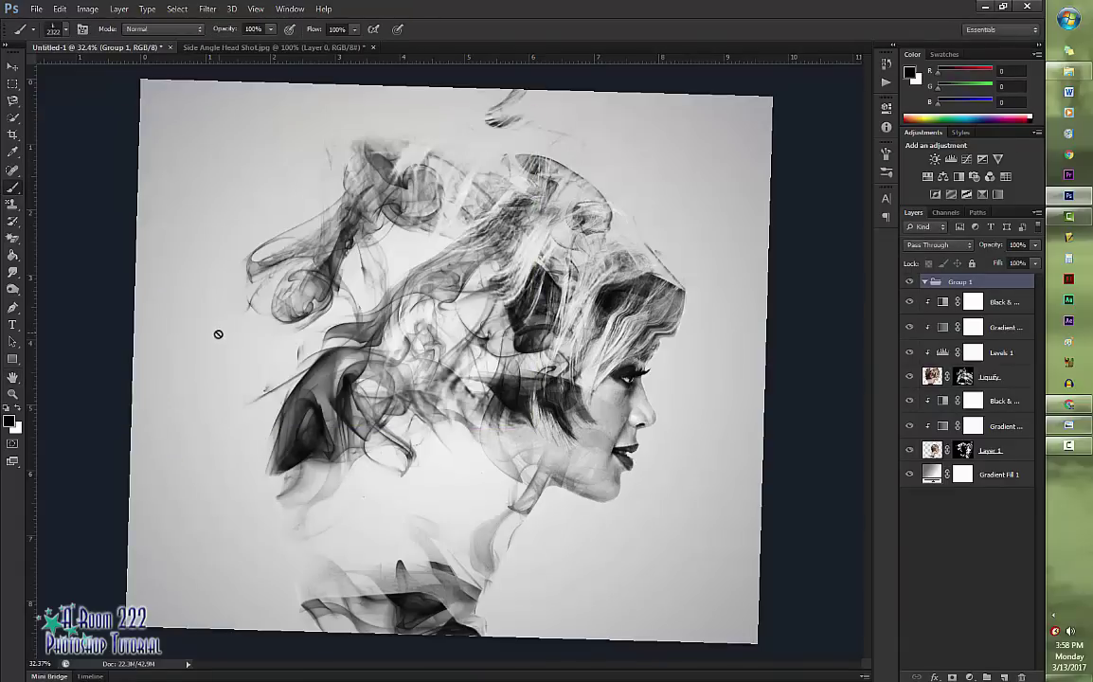
Draw black rectangles without a stroke inside Group 1 along the canvas's left and bottom edges using the Rectangle tool.
click(13, 360)
right_click(14, 361)
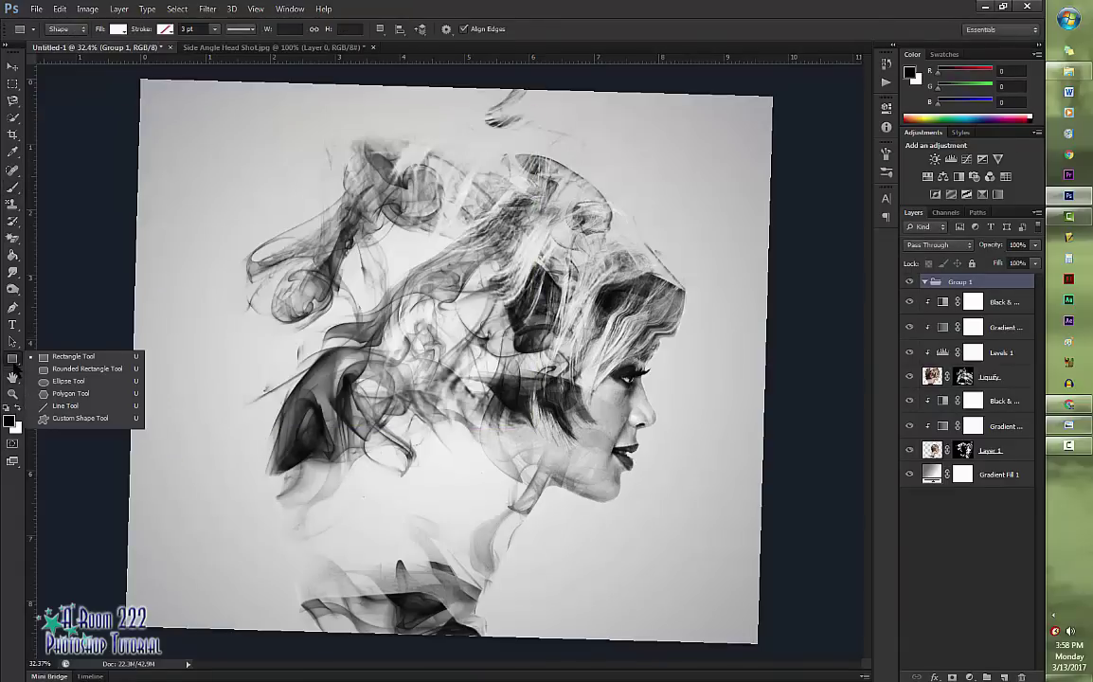
click(53, 362)
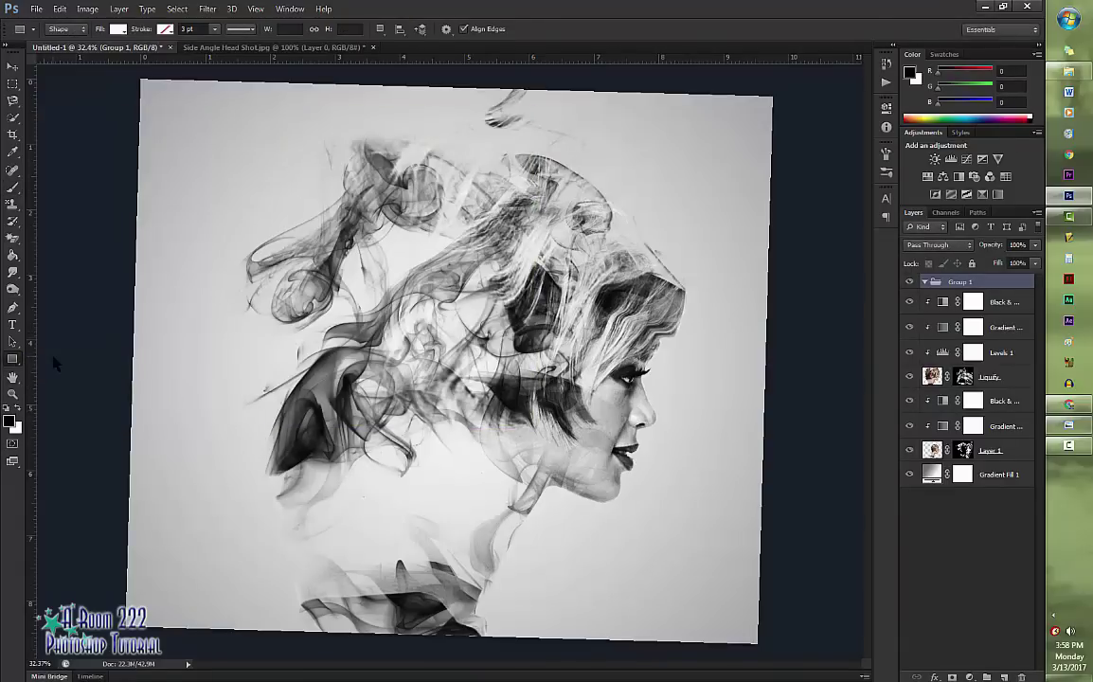
click(117, 29)
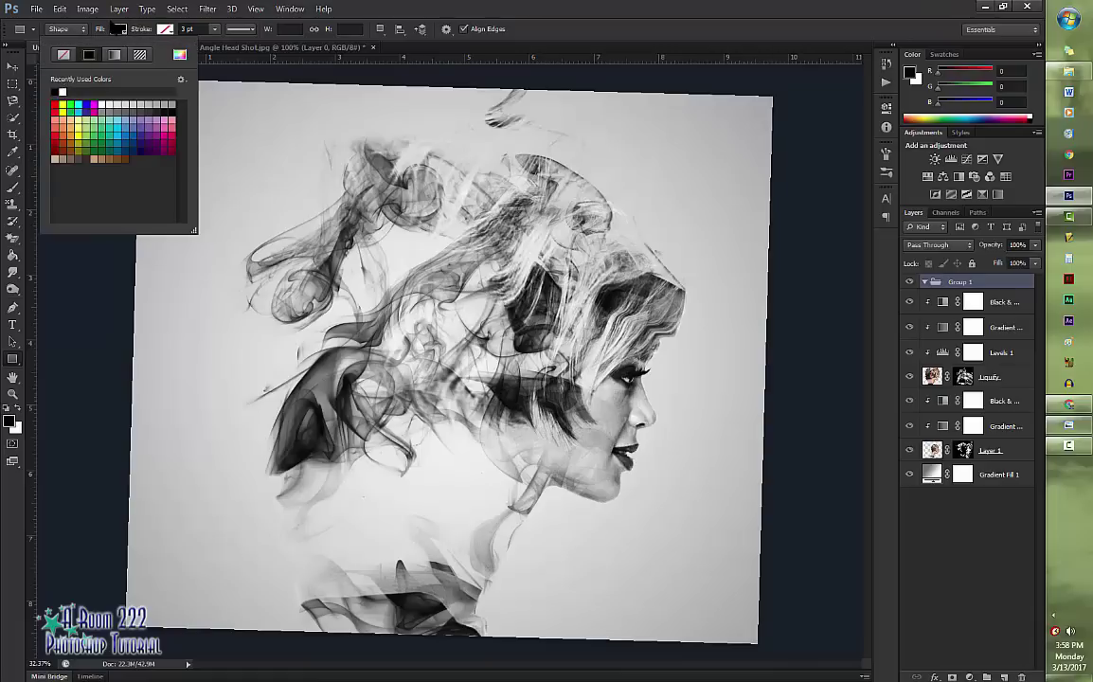
click(119, 31)
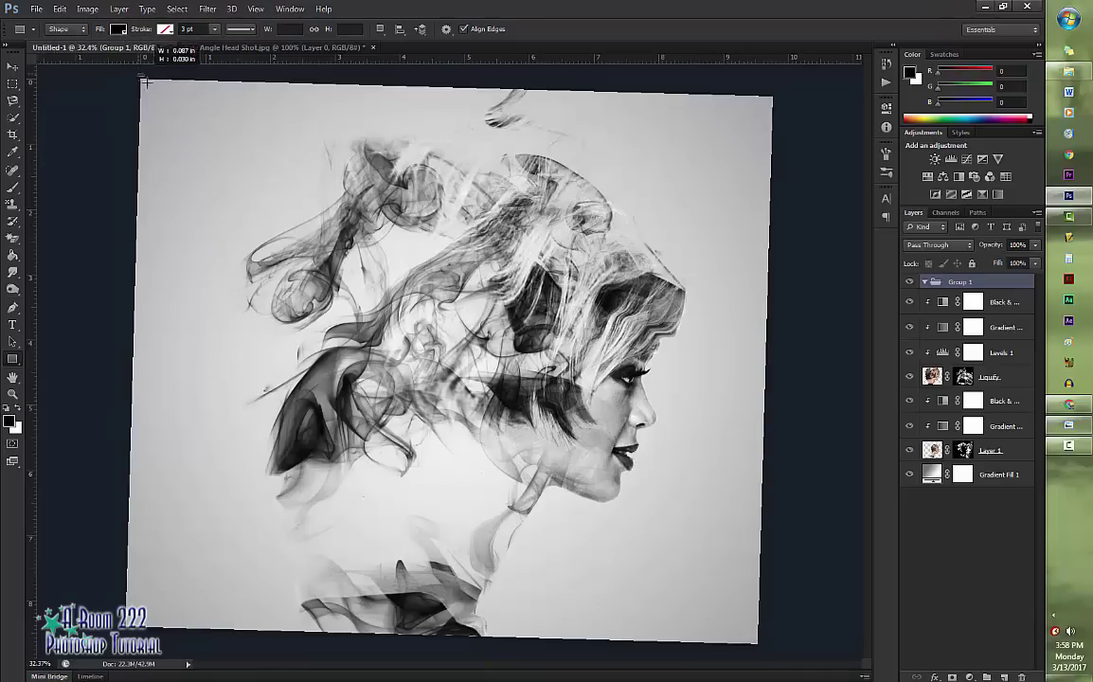
drag(145, 82, 163, 607)
drag(298, 608, 717, 114)
key(ctrl+z)
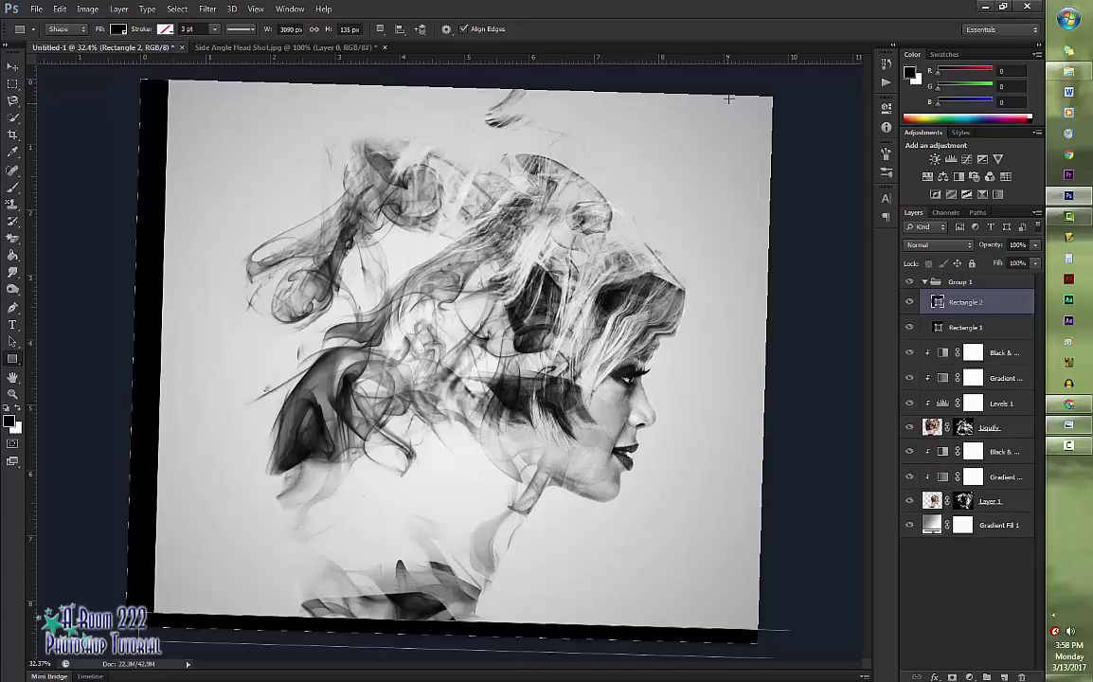
Add black rectangles along the canvas's right and top edges, and thicken the top and bottom of the border.
drag(782, 177, 772, 650)
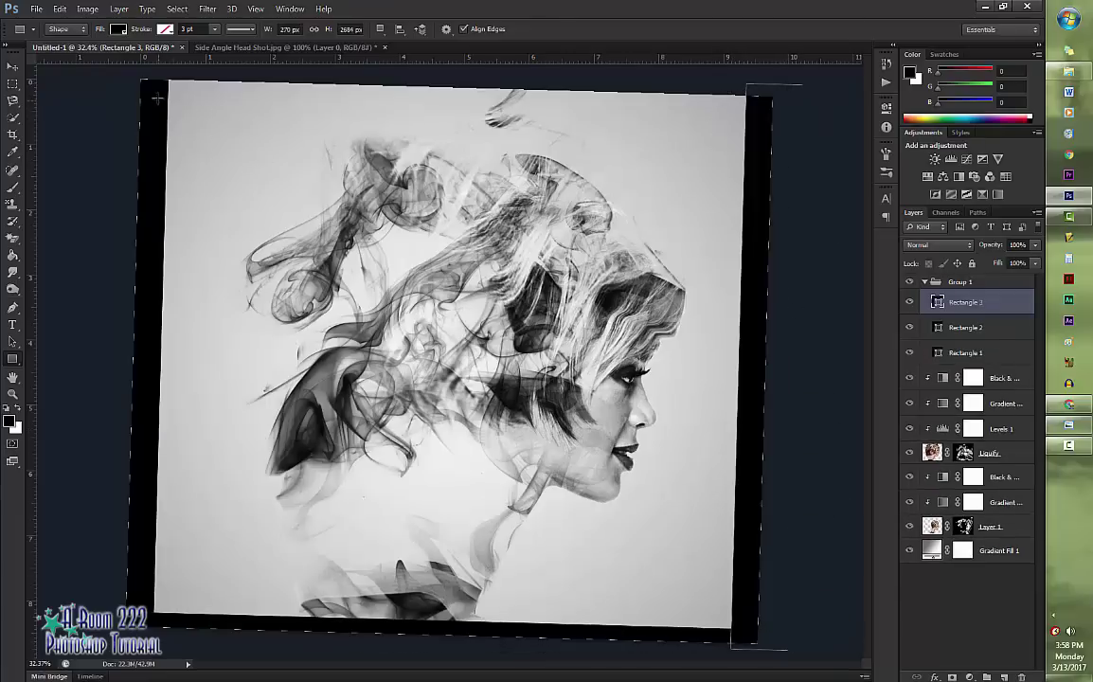
drag(141, 81, 783, 85)
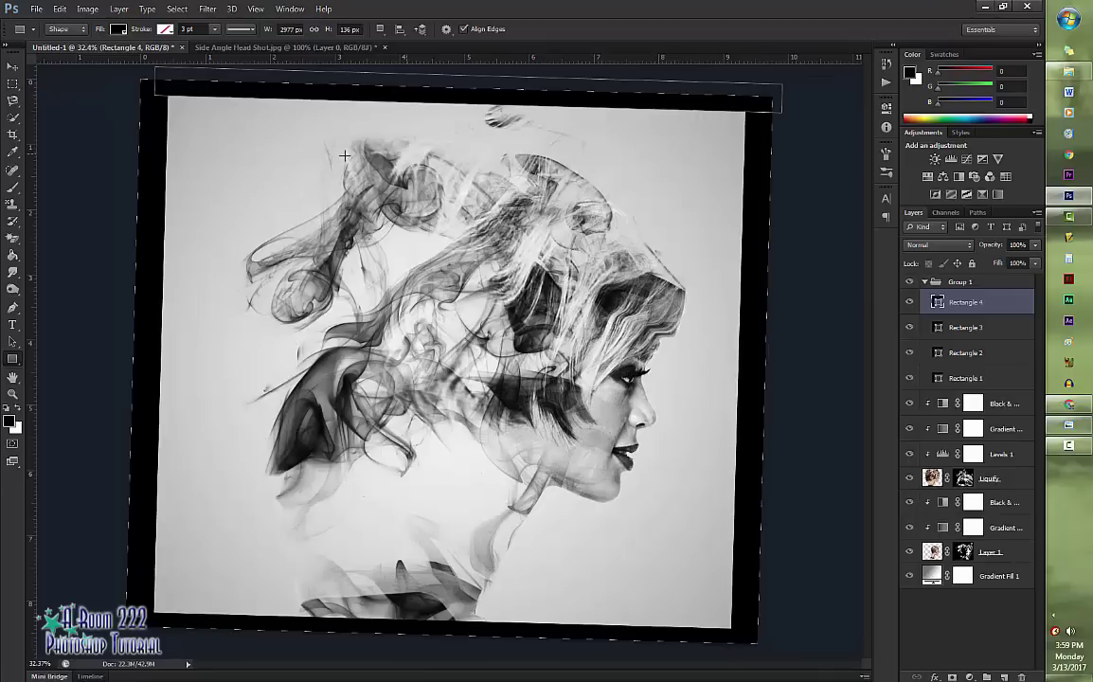
mouse_move(161, 80)
mouse_down()
mouse_move(758, 84)
mouse_move(807, 93)
mouse_up()
drag(139, 547, 805, 559)
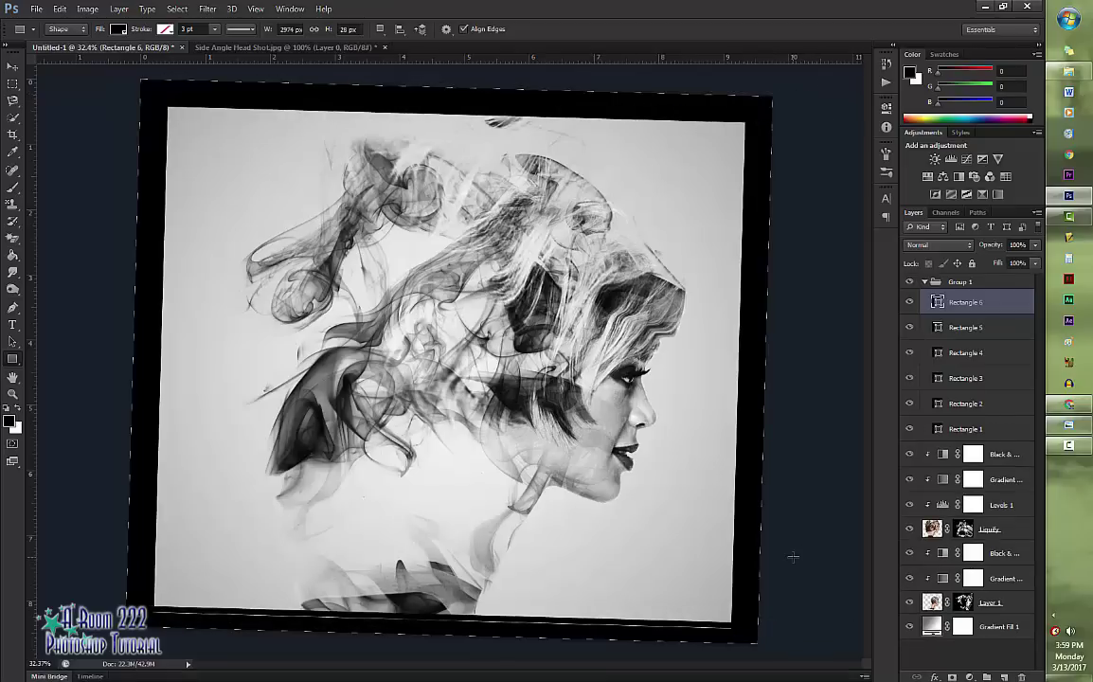
Stamp faint smoke on the Liquify mask near the image's left edge with the 2322 px smoke brush.
click(12, 187)
click(61, 29)
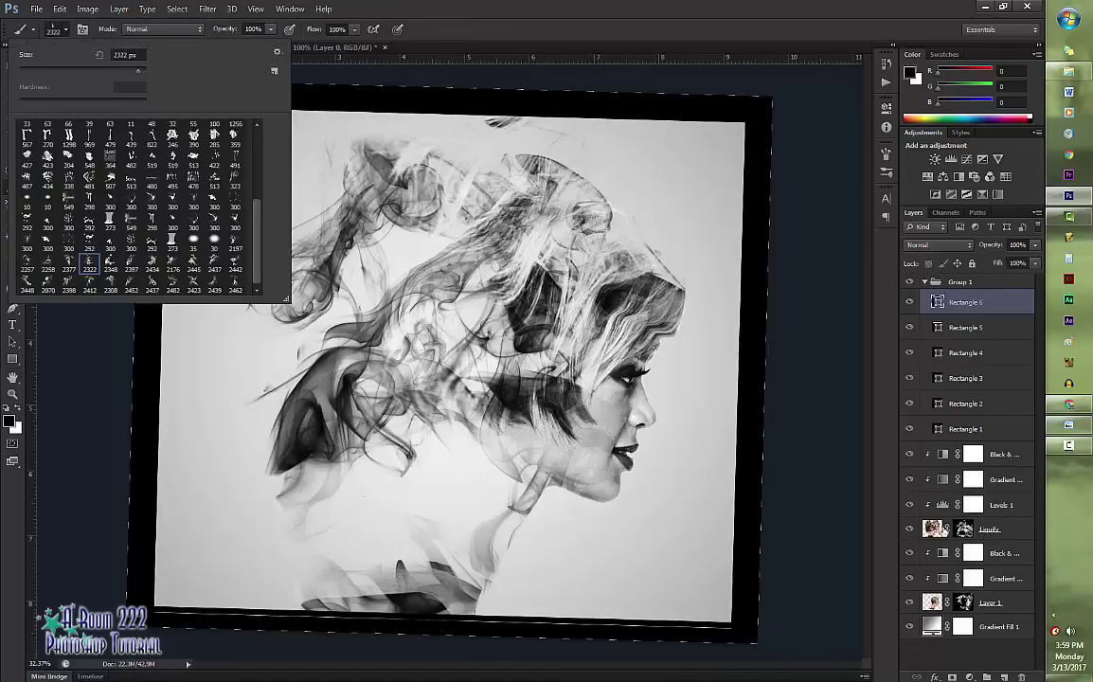
click(964, 530)
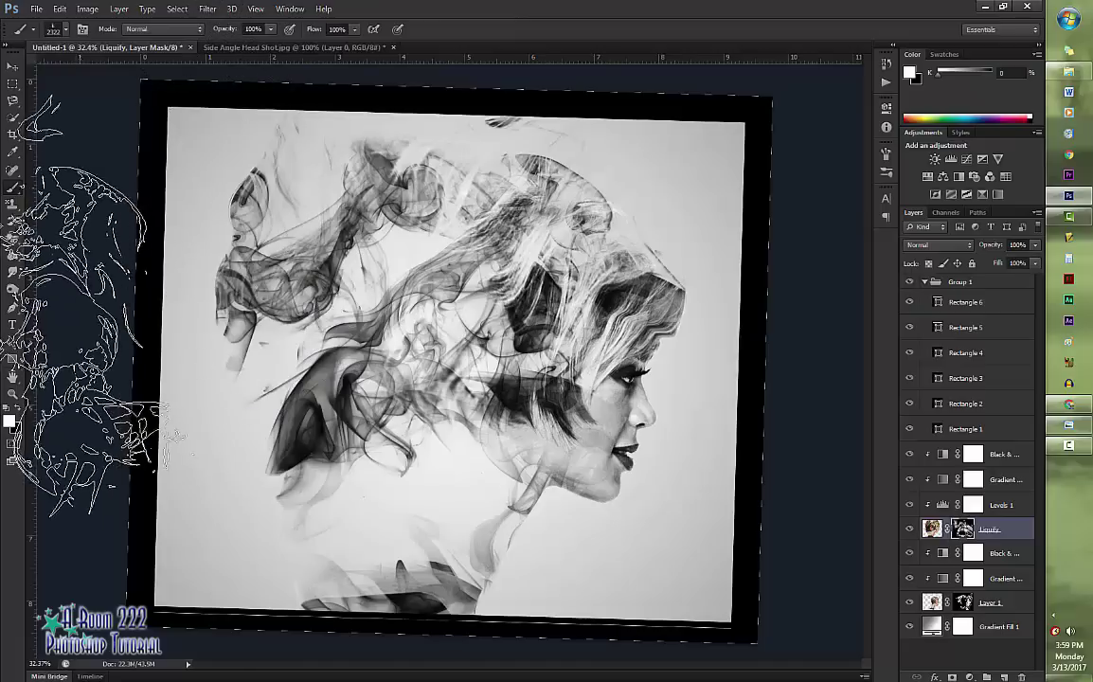
mouse_move(85, 313)
mouse_down()
mouse_move(189, 379)
mouse_move(209, 361)
mouse_up()
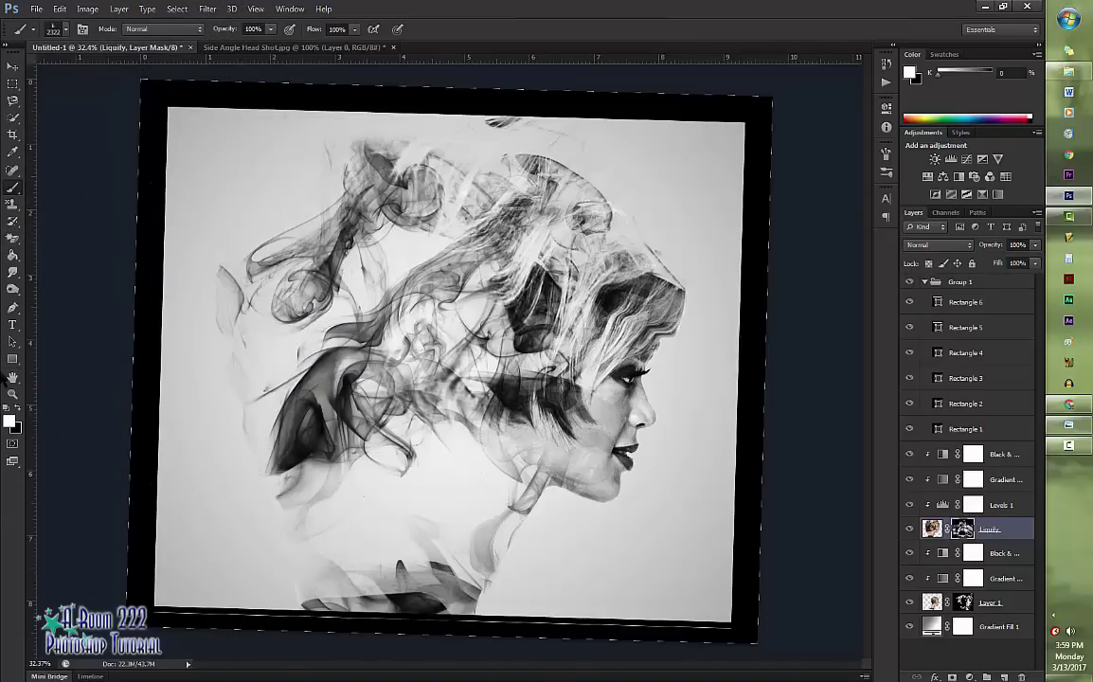
Crop in the canvas's left side and extend its top, bottom and right sides.
click(13, 134)
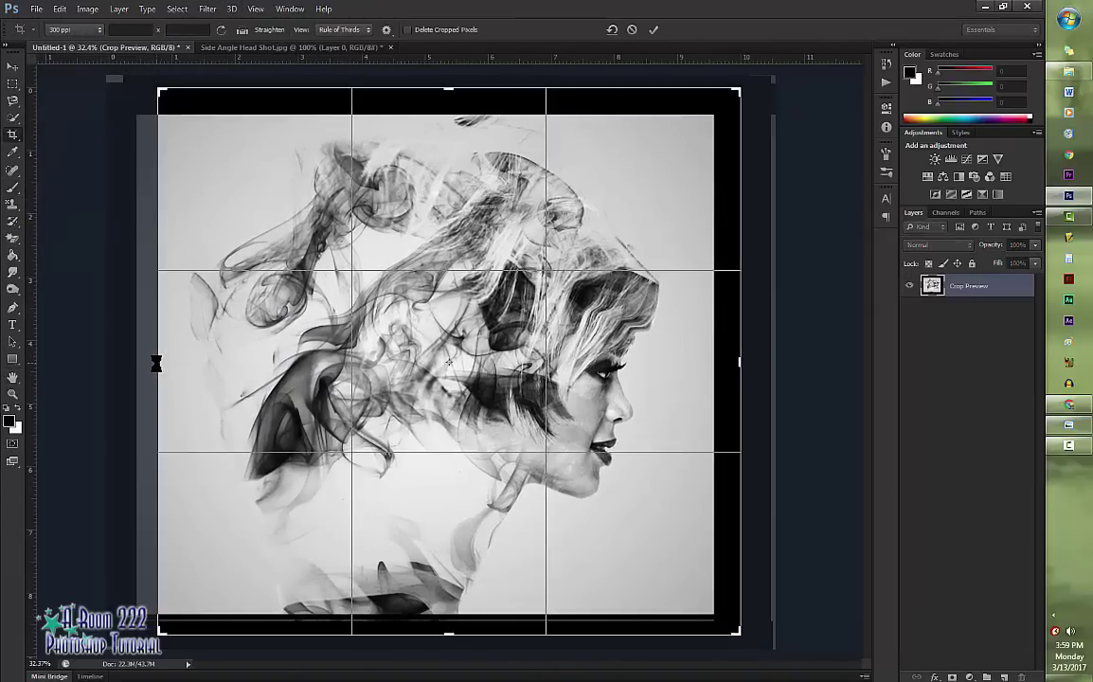
drag(449, 630, 453, 654)
drag(740, 361, 759, 361)
drag(448, 81, 448, 70)
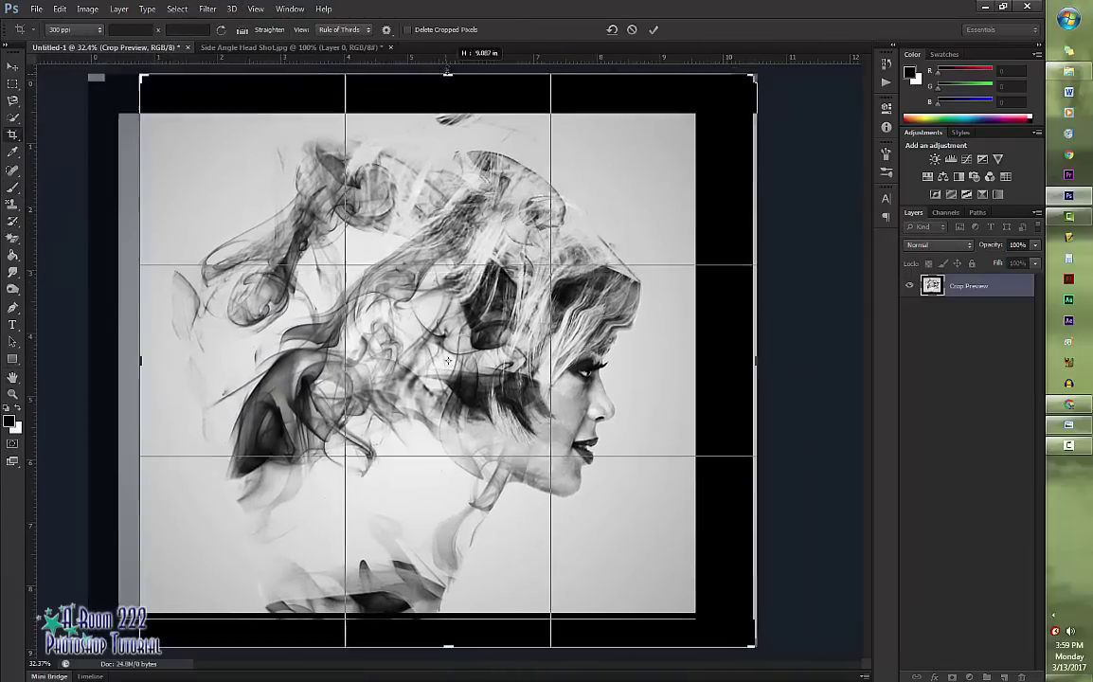
drag(139, 361, 140, 362)
key(Return)
Draw a black rectangle in Group 1 along the left edge of the cropped canvas to restore that side of the border.
key(u)
click(957, 282)
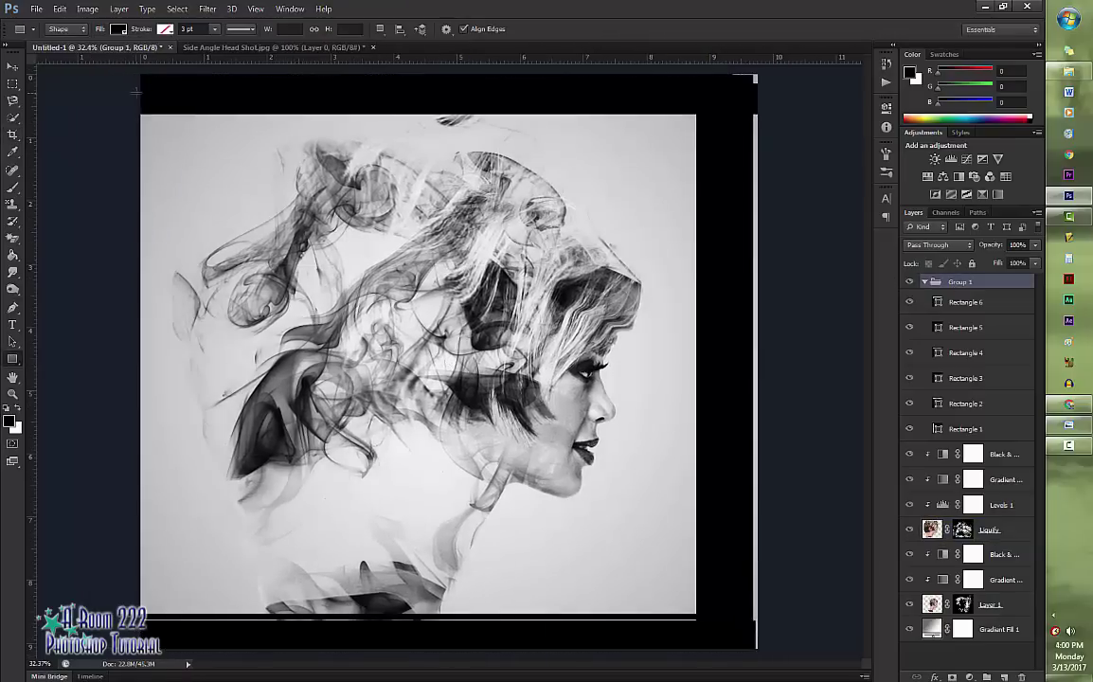
drag(120, 81, 157, 577)
Crop the canvas's top and side edges again to even out the black border.
key(c)
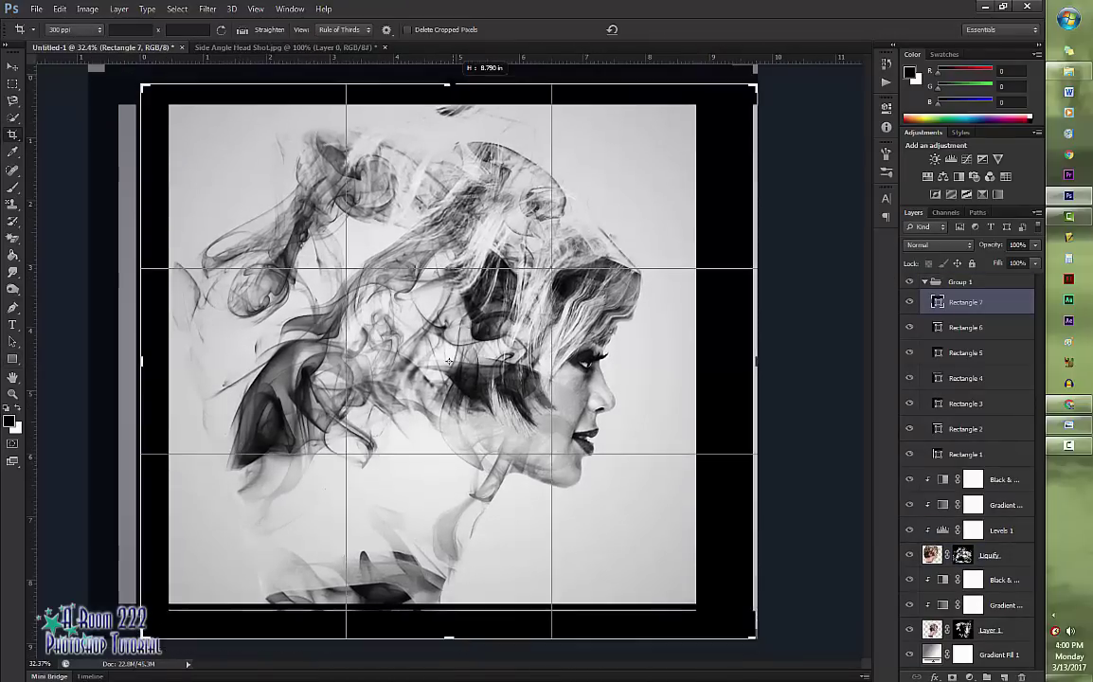
drag(155, 361, 152, 343)
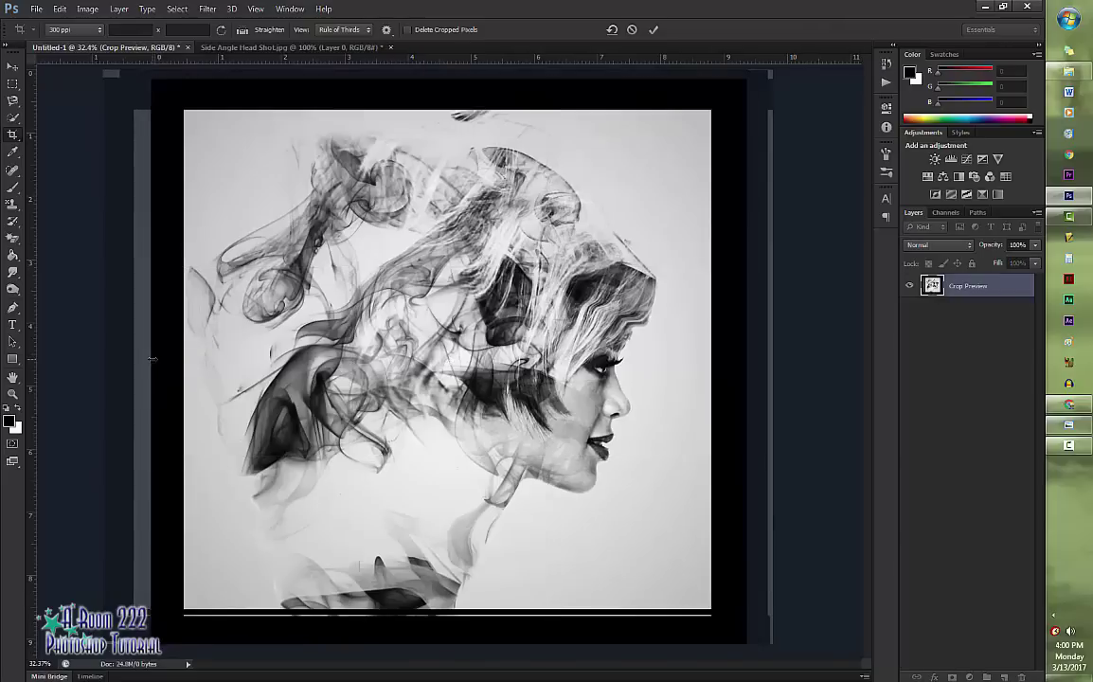
key(Return)
key(a)
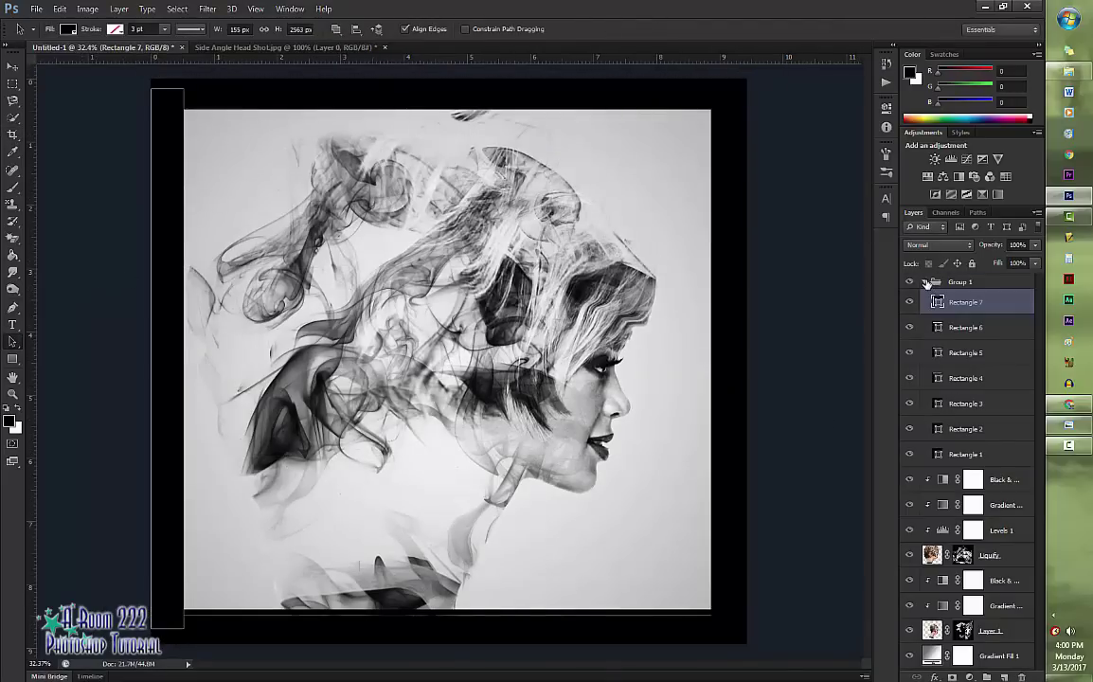
Collapse Group 1 and, on a new layer above it, paint out the thin light line in the bottom border with a 20 px hard round black brush.
click(926, 283)
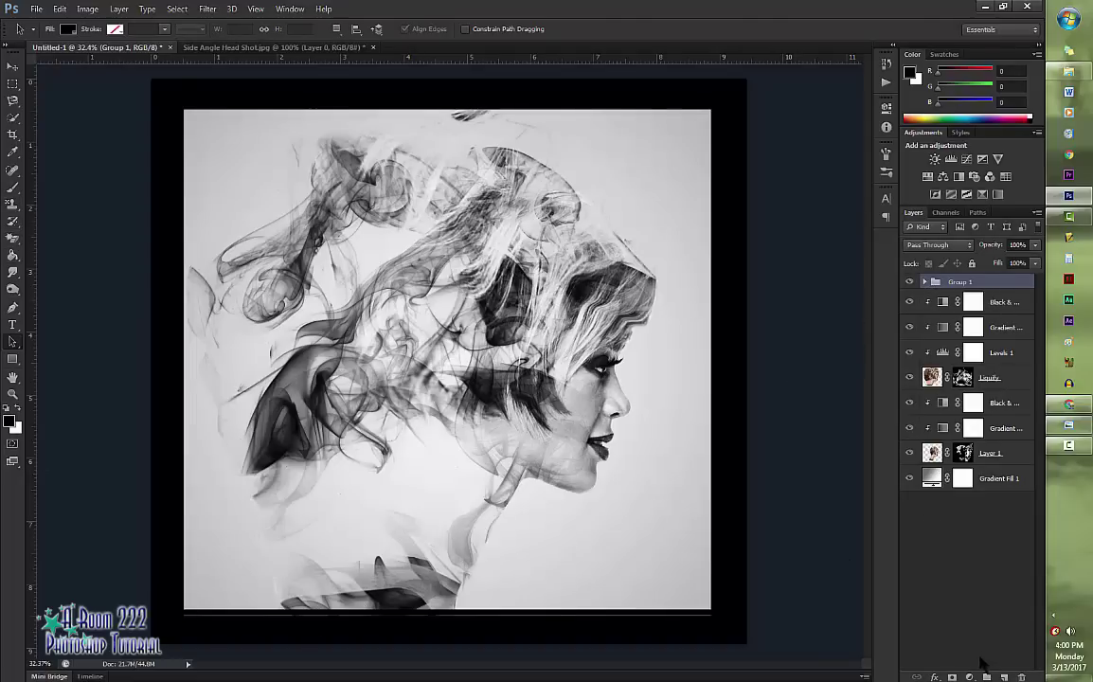
key(ctrl+shift+alt+n)
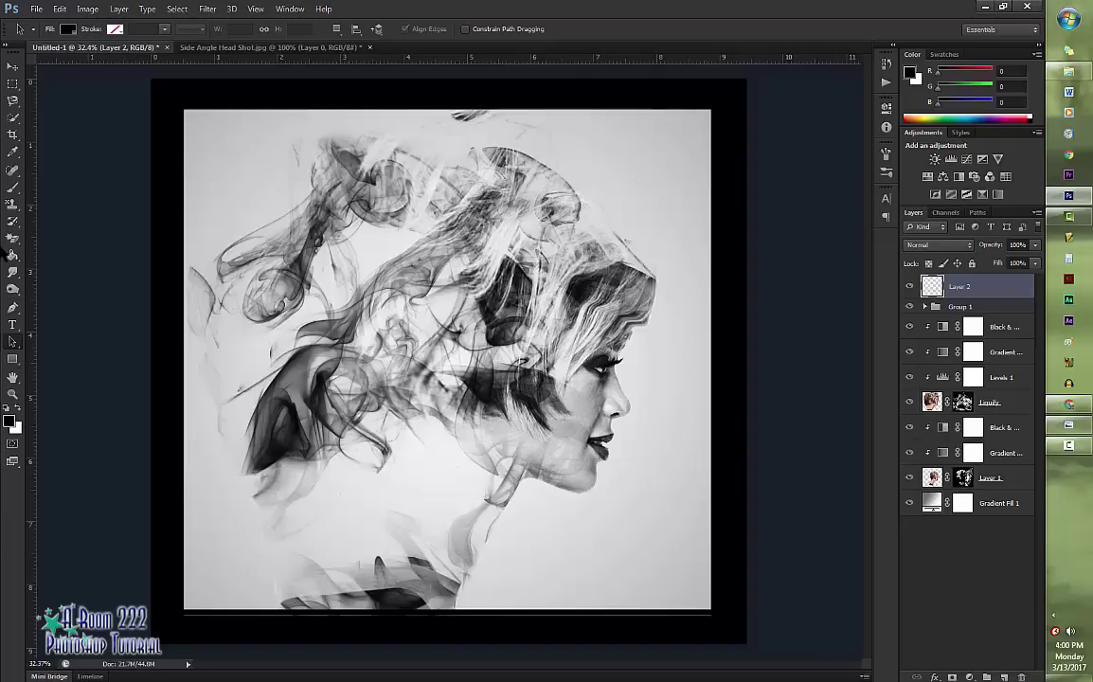
click(12, 187)
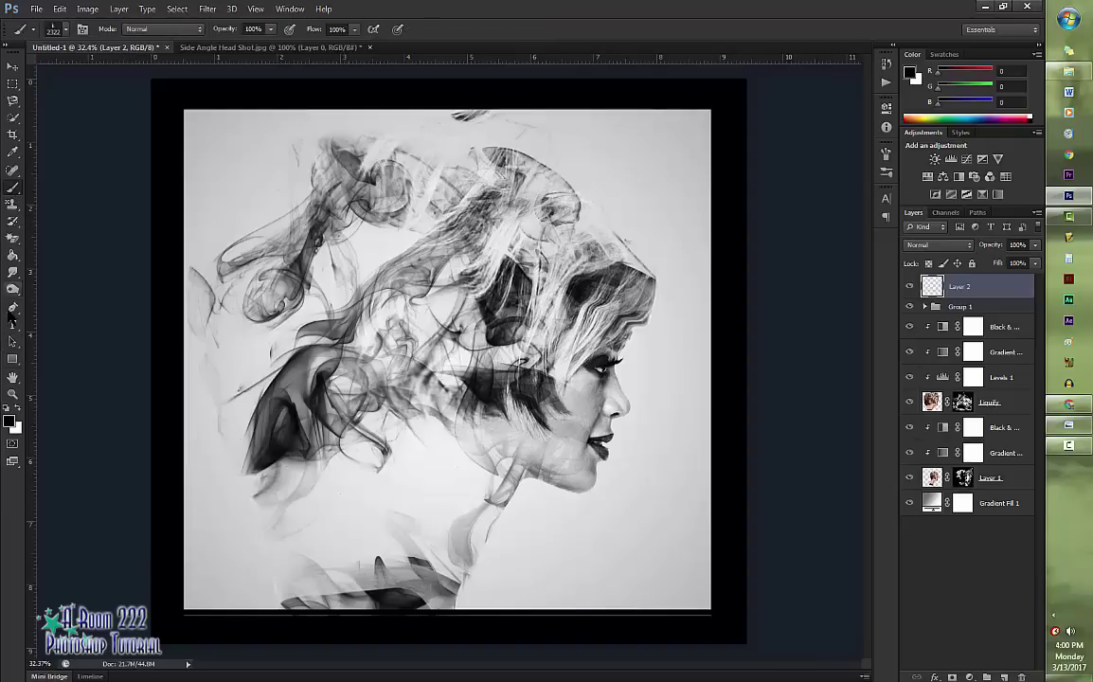
click(60, 29)
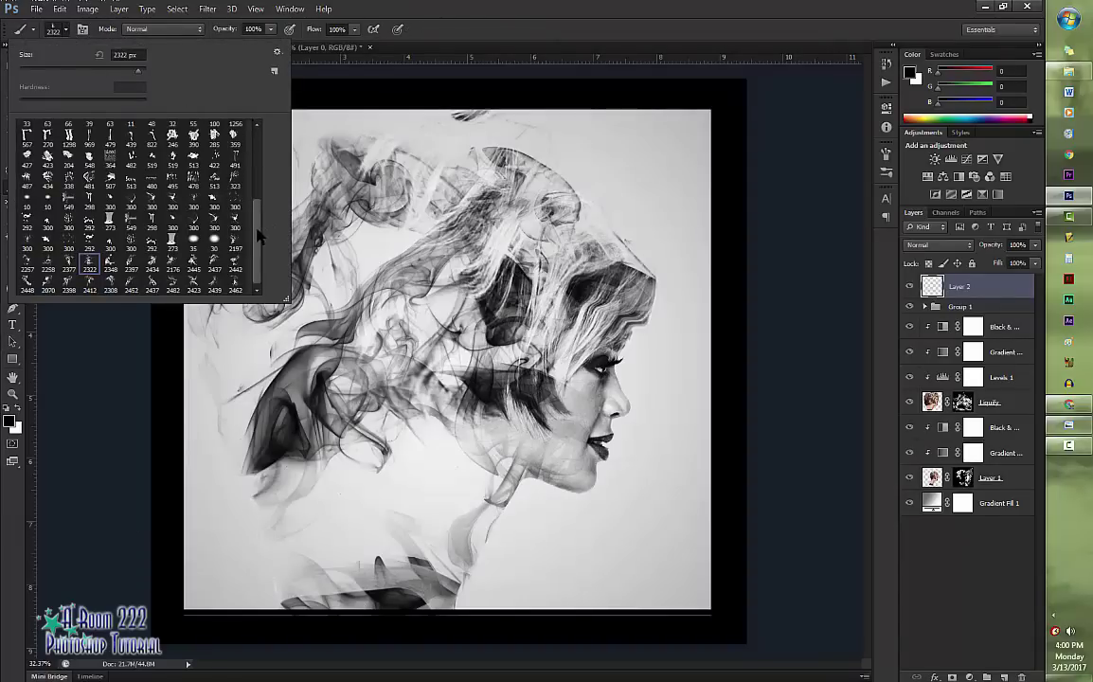
drag(258, 233, 260, 127)
click(48, 130)
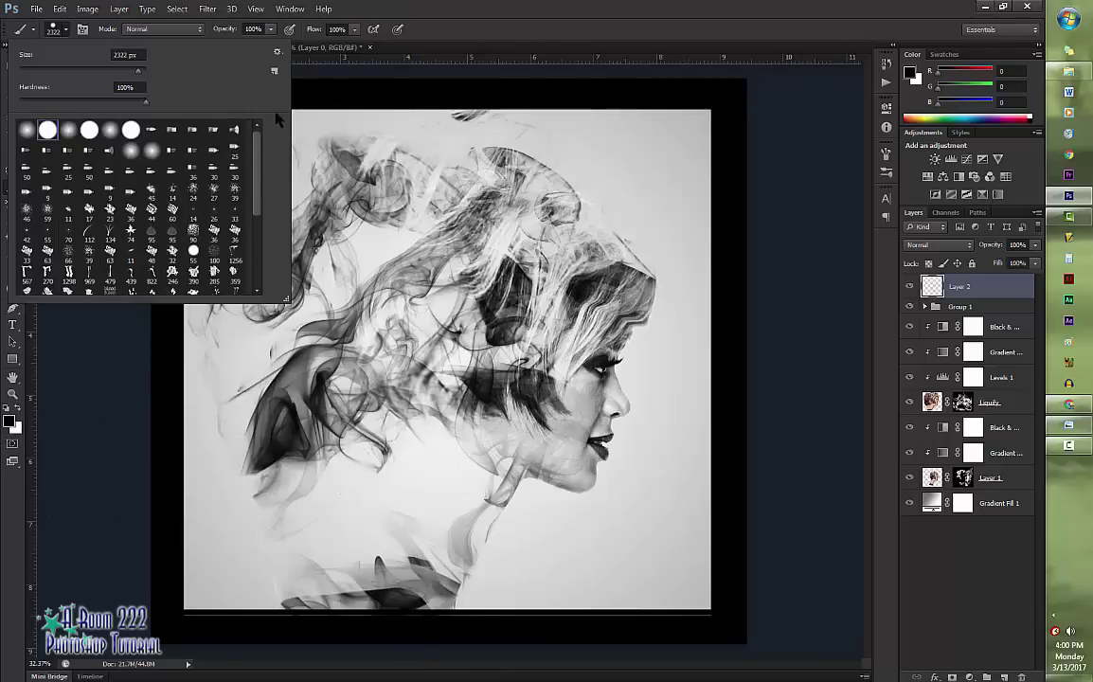
mouse_move(139, 70)
mouse_down()
mouse_move(73, 72)
mouse_move(33, 86)
mouse_up()
key(Return)
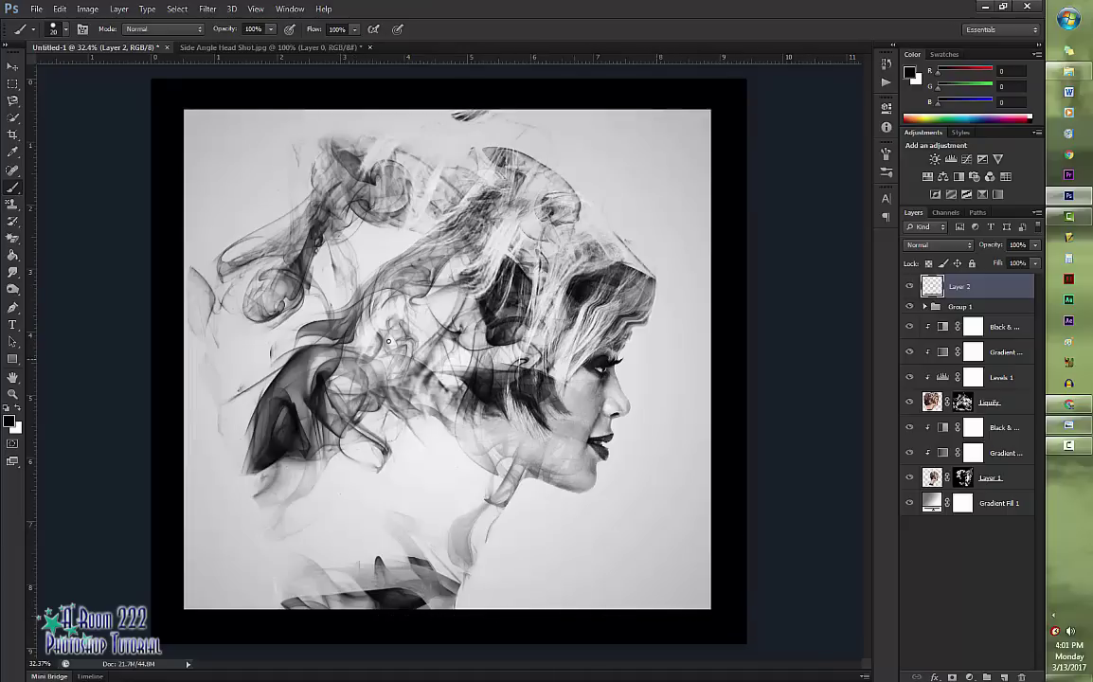
Start saving the document and browse on the Z: drive to 2016-2017, Period 4_5, 1. Finished Projects, Quarter 3.
click(36, 9)
click(40, 153)
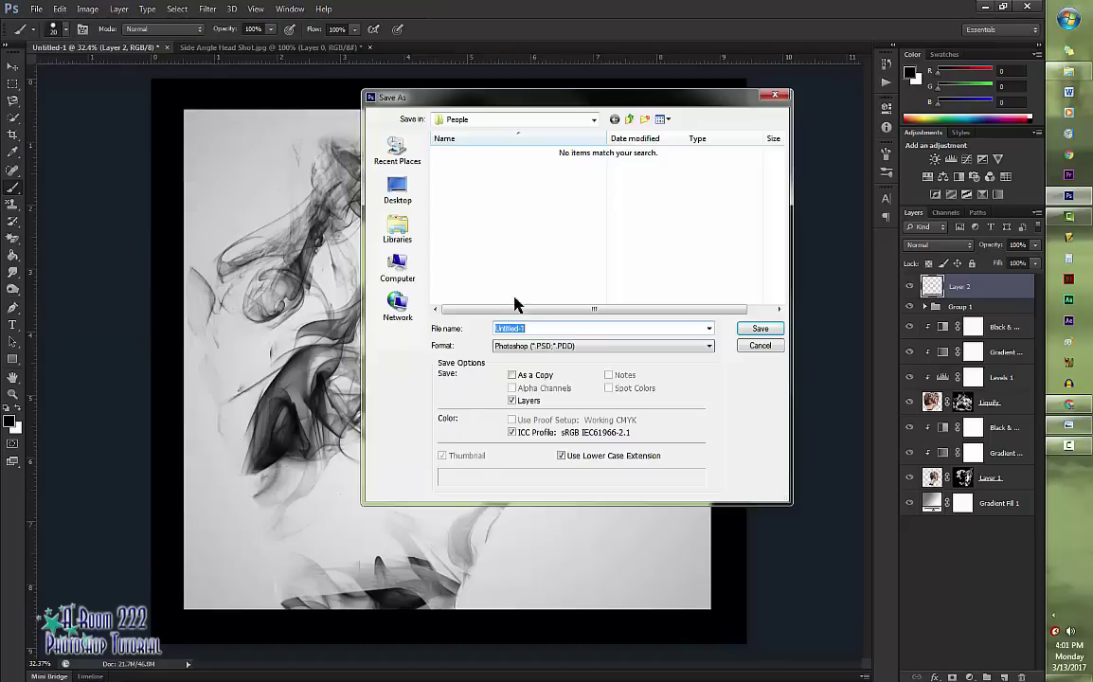
click(396, 267)
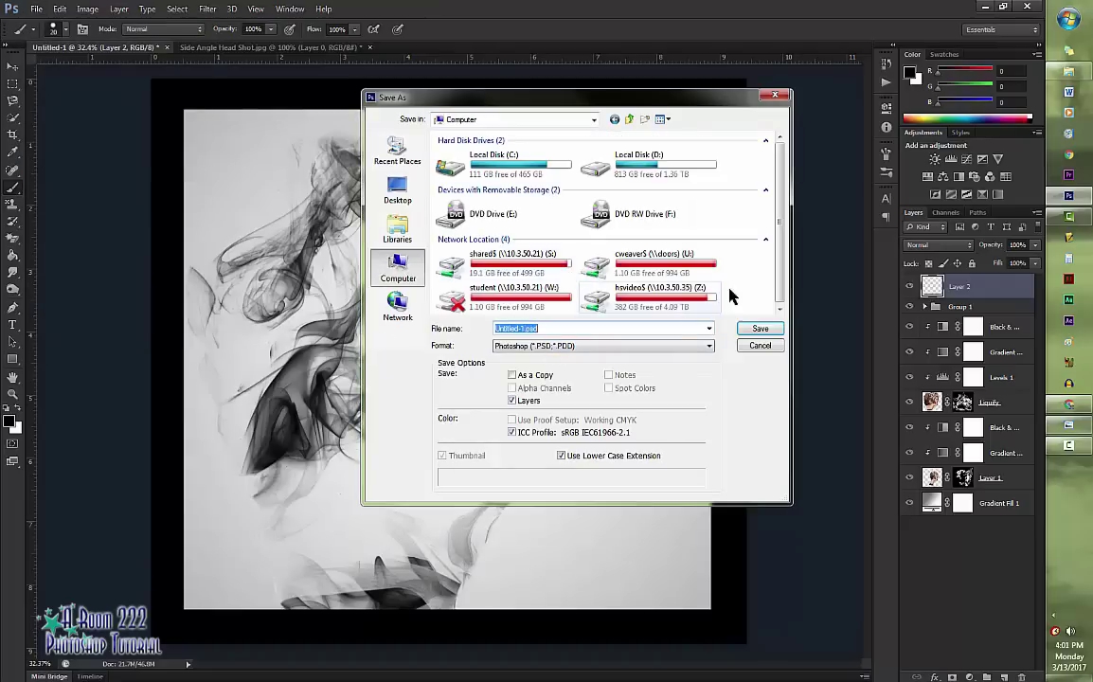
double_click(670, 297)
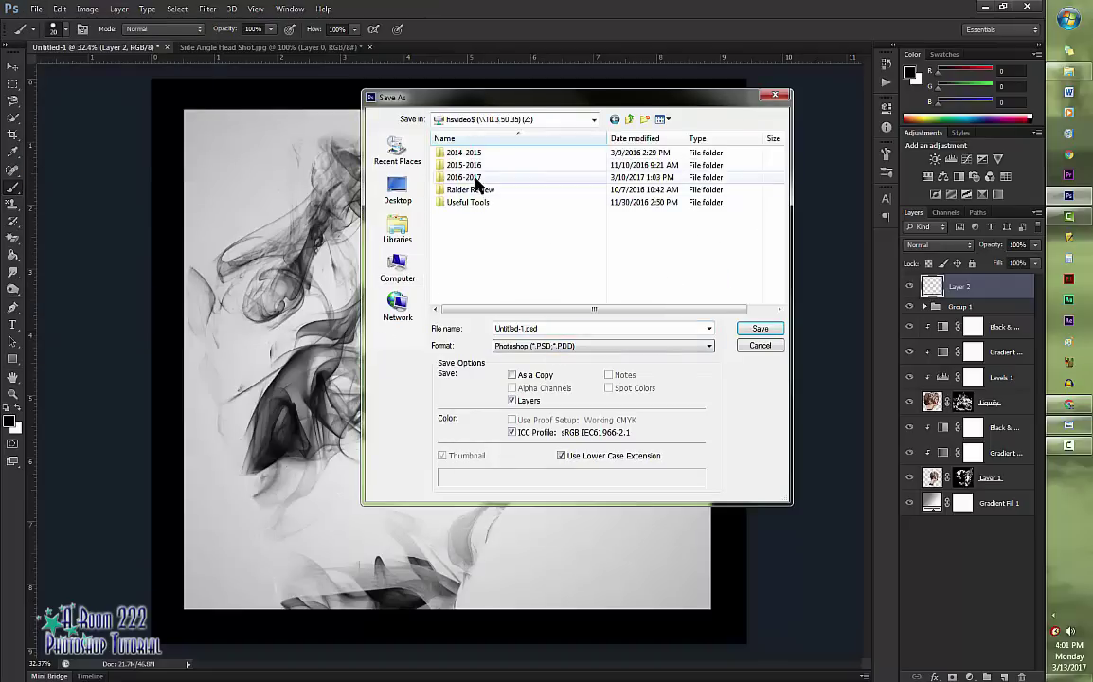
double_click(474, 178)
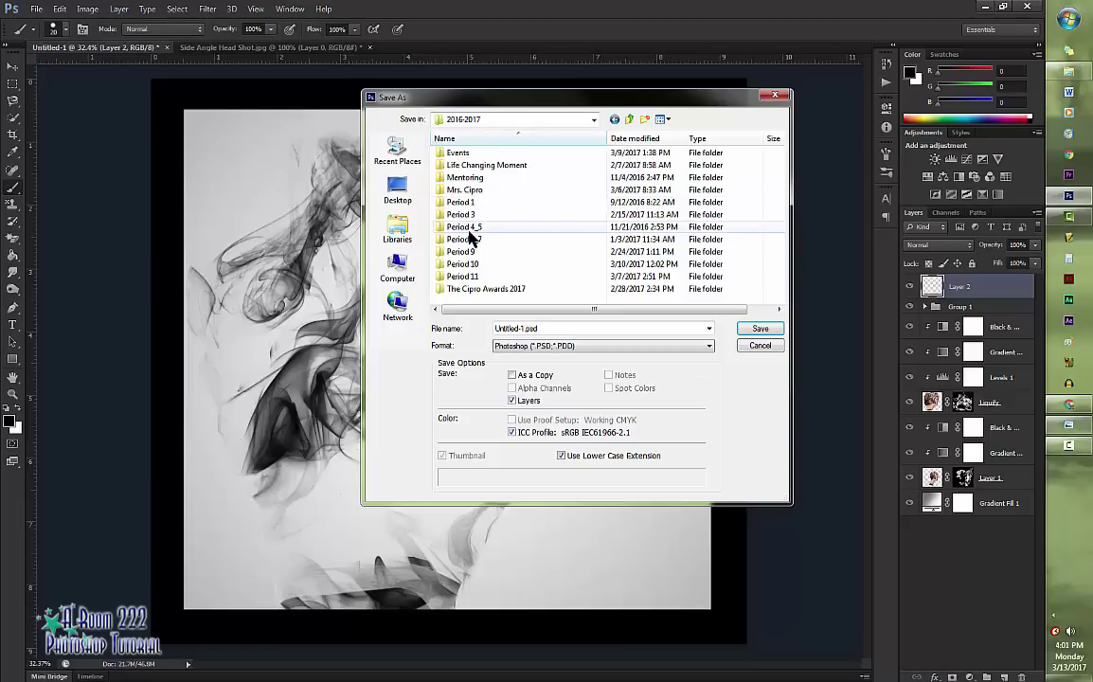
double_click(469, 230)
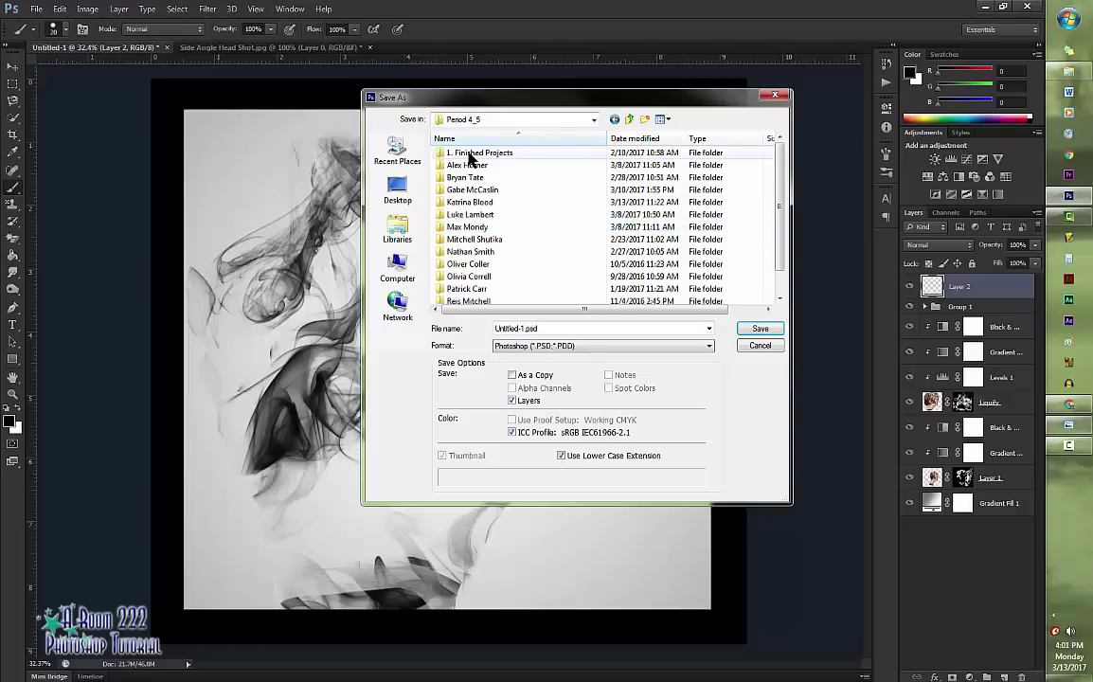
double_click(469, 155)
click(470, 180)
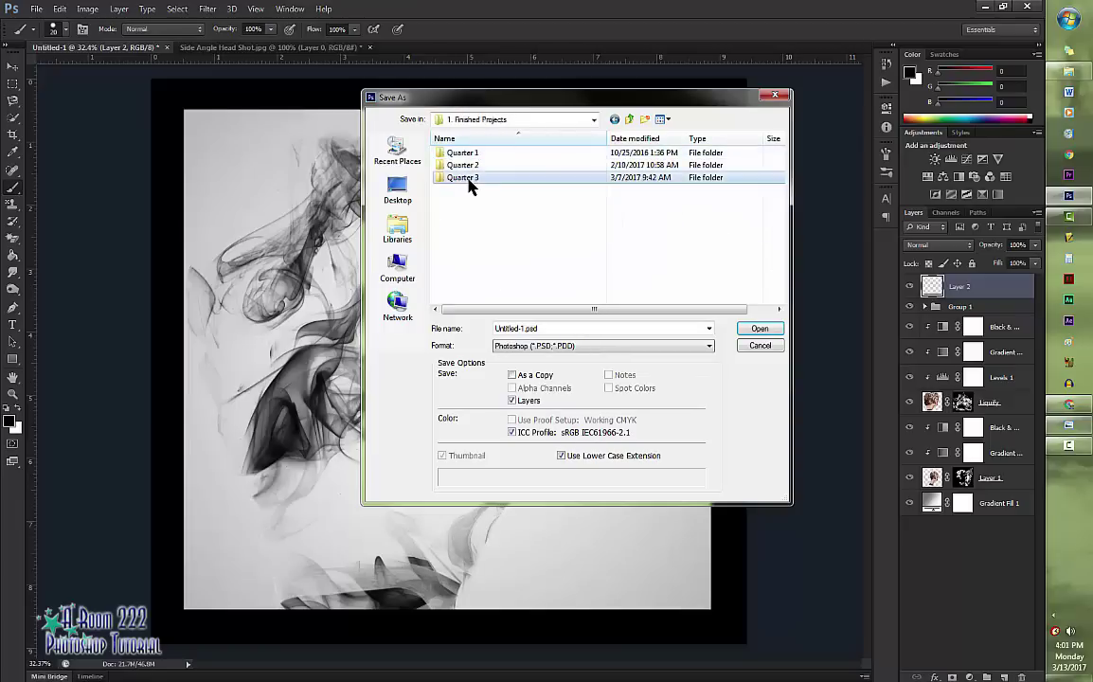
double_click(470, 180)
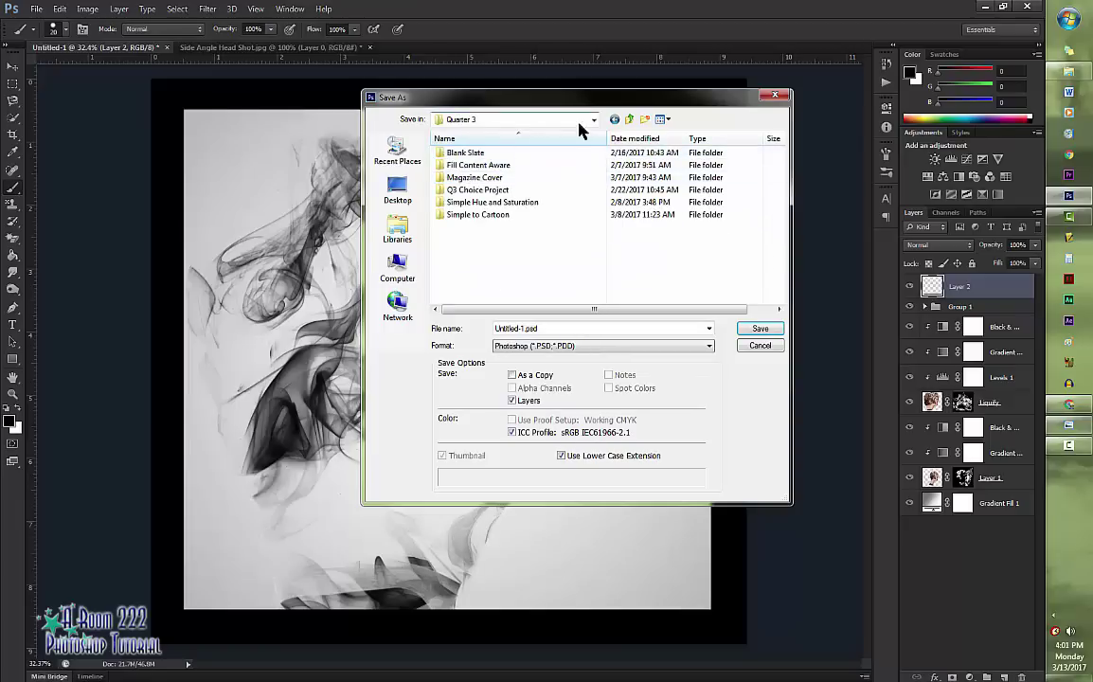
Create a folder named Smoke Effect inside Quarter 3 and open it as the save location.
click(648, 123)
text(Smoke Effect)
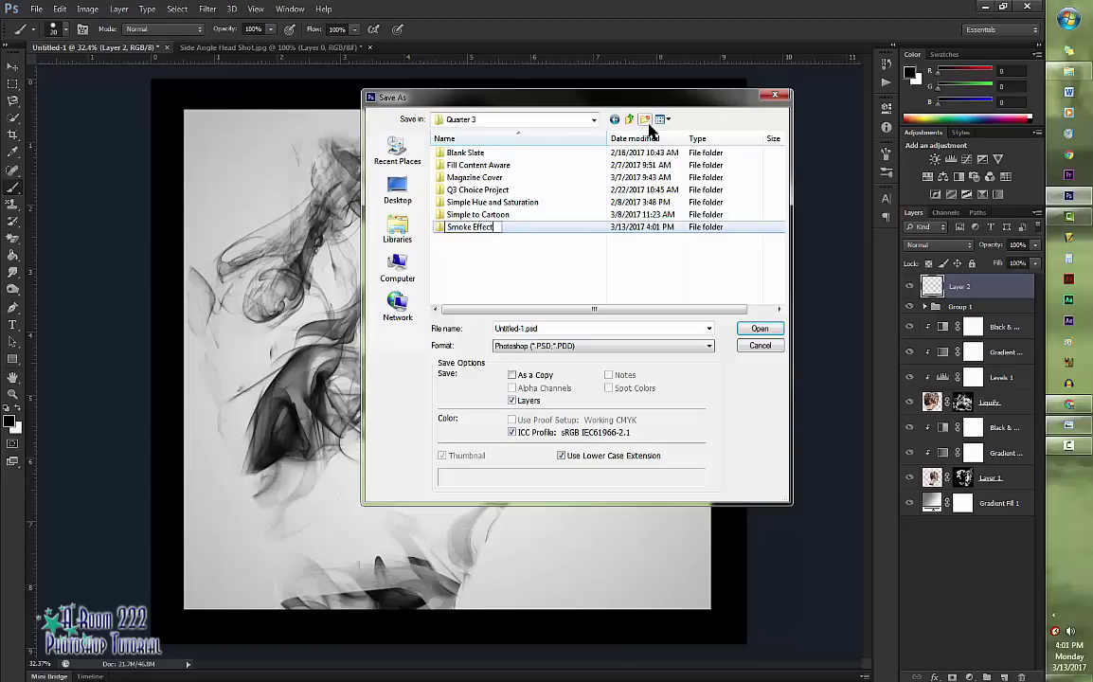
key(Return)
double_click(507, 232)
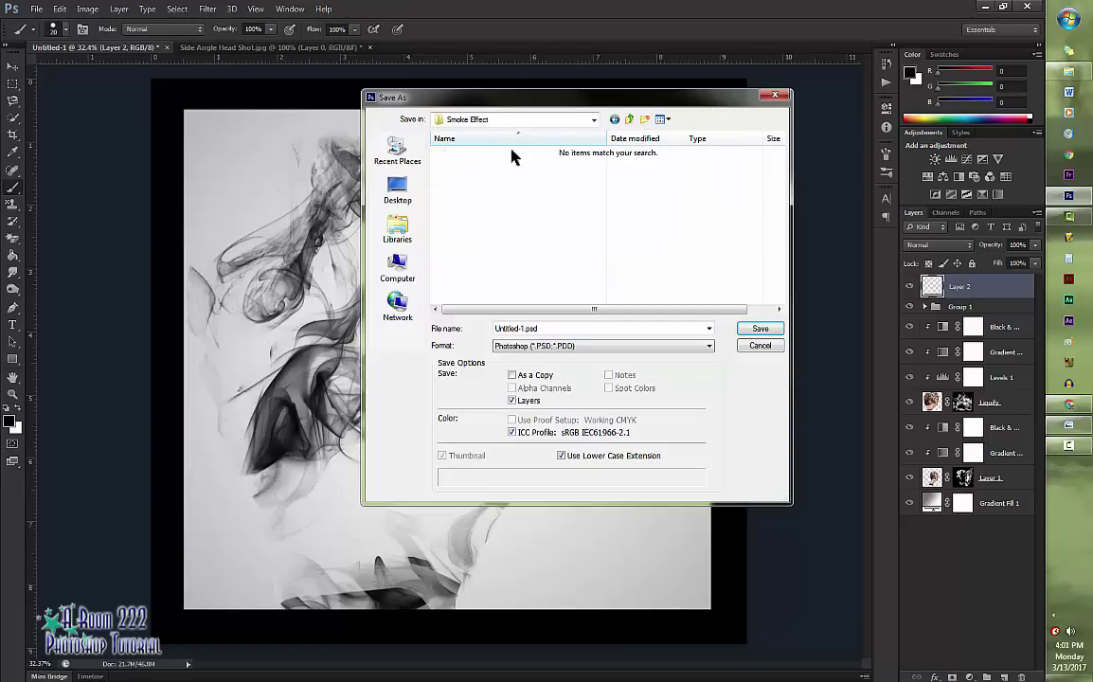
Create two subfolders named Mandatory and Choice inside the Smoke Effect folder.
click(644, 120)
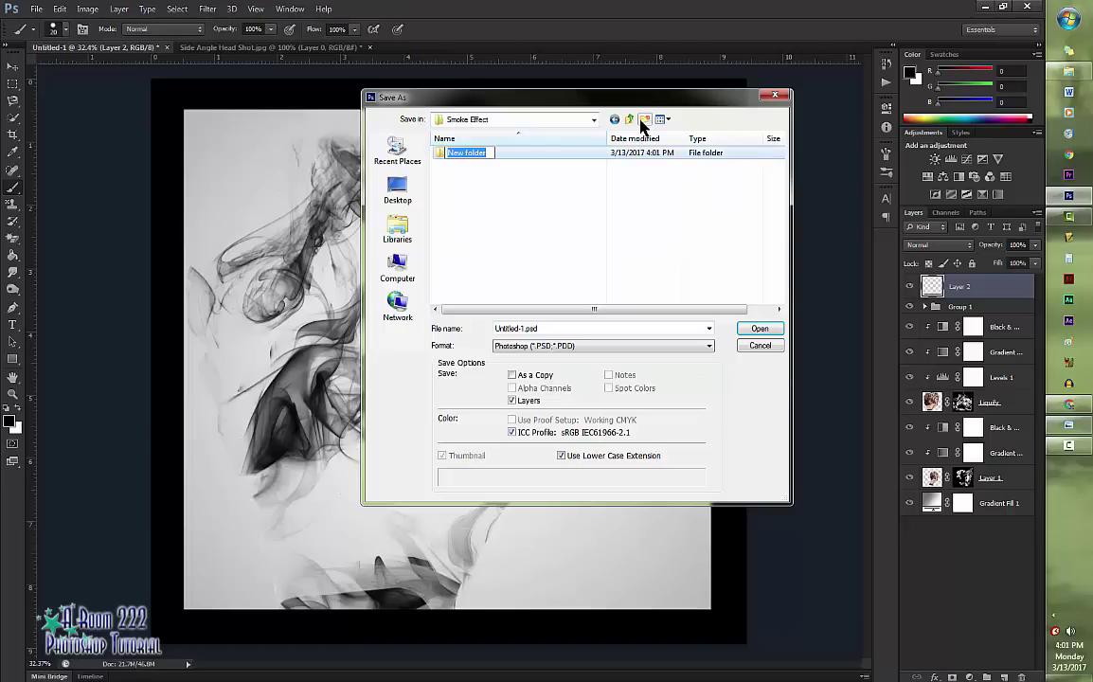
text(Mandatory)
key(Return)
click(645, 121)
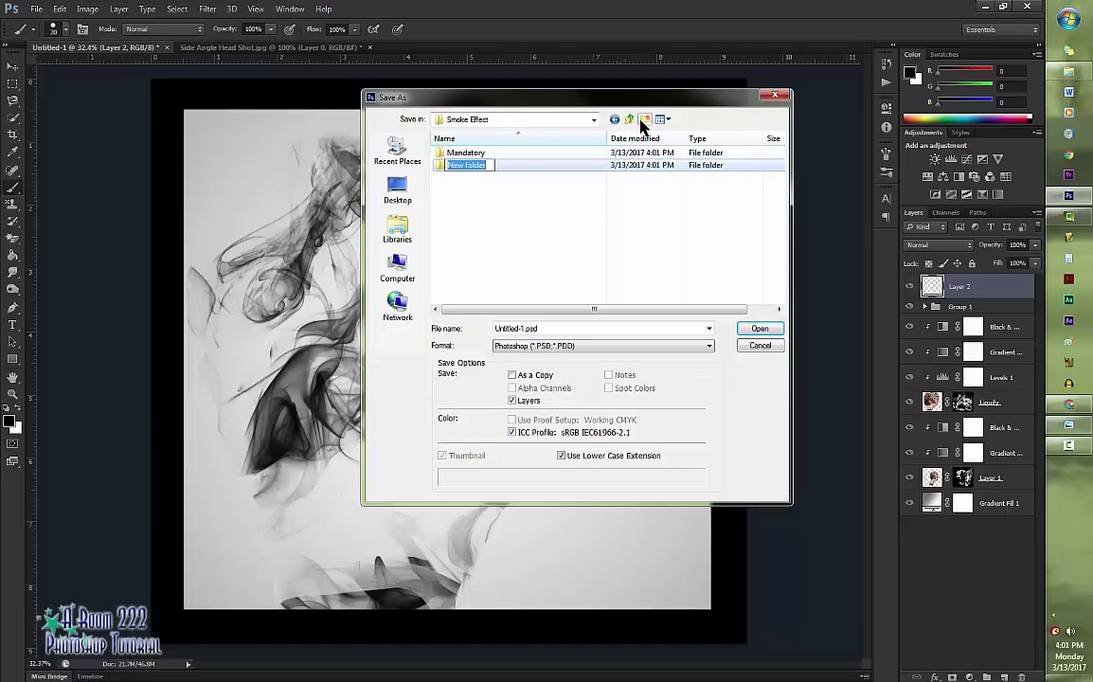
text(Choice)
key(Return)
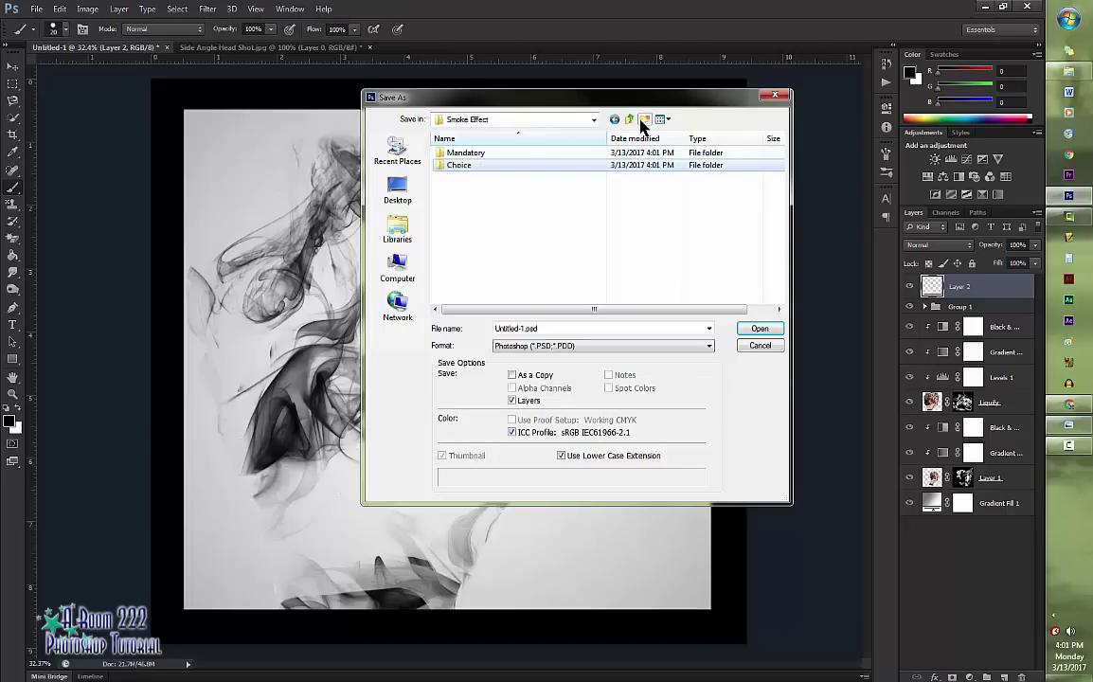
Save the portrait in the Mandatory folder as a JPEG using the author's name as the file name, with quality 8 and Baseline ("Standard") format.
click(556, 329)
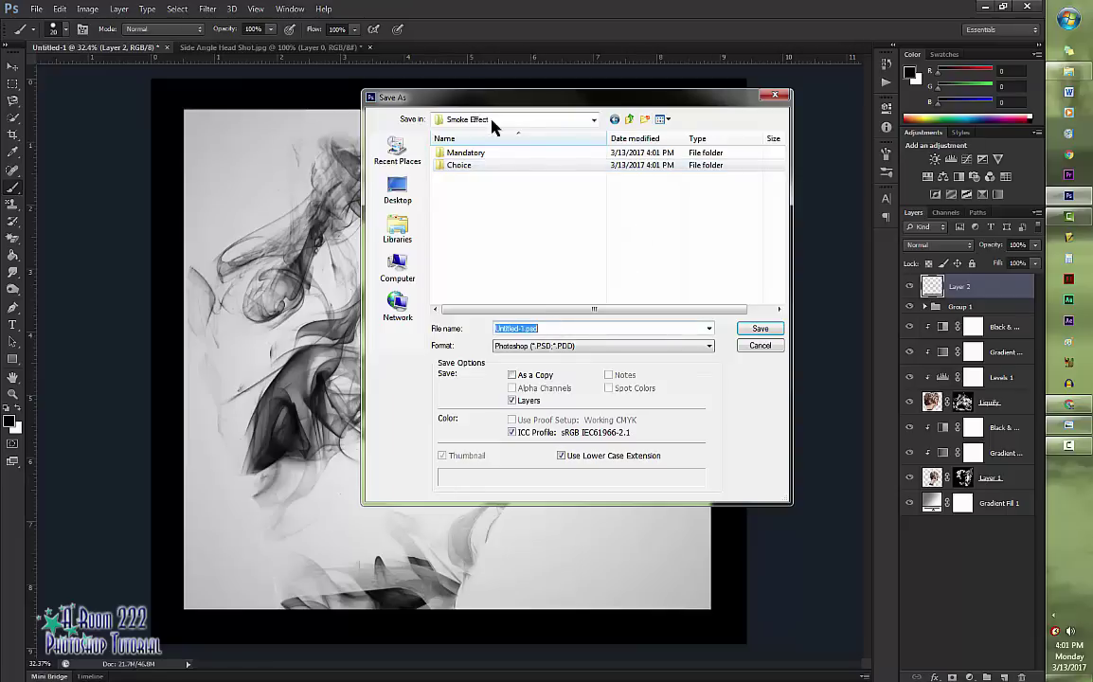
double_click(478, 153)
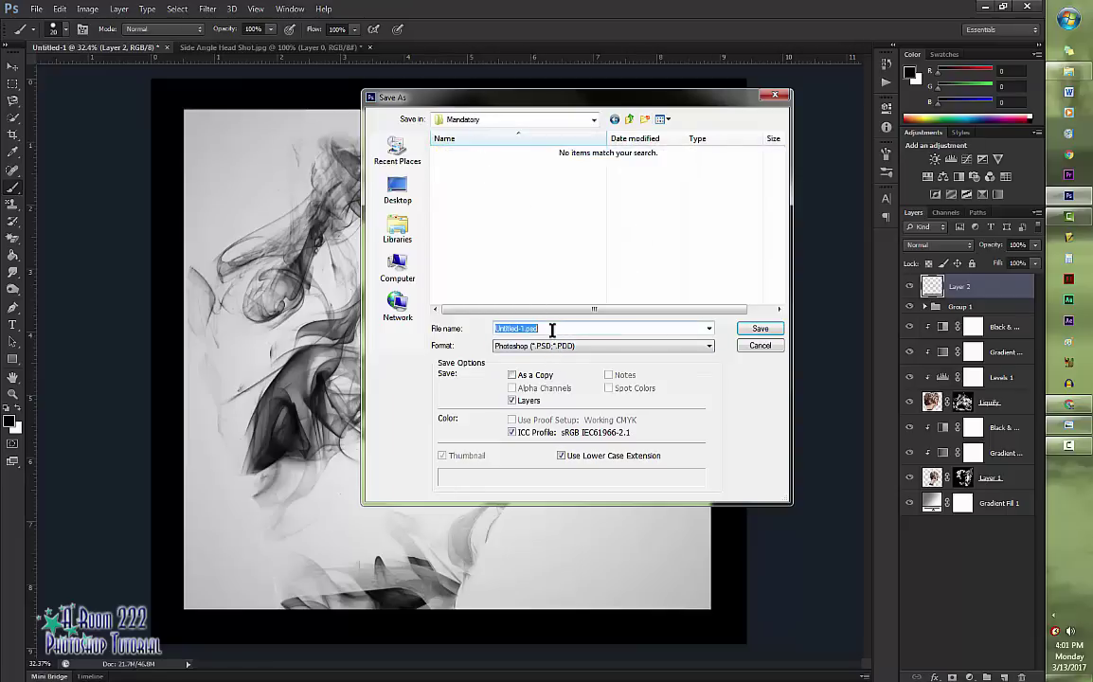
text(Mi)
click(535, 346)
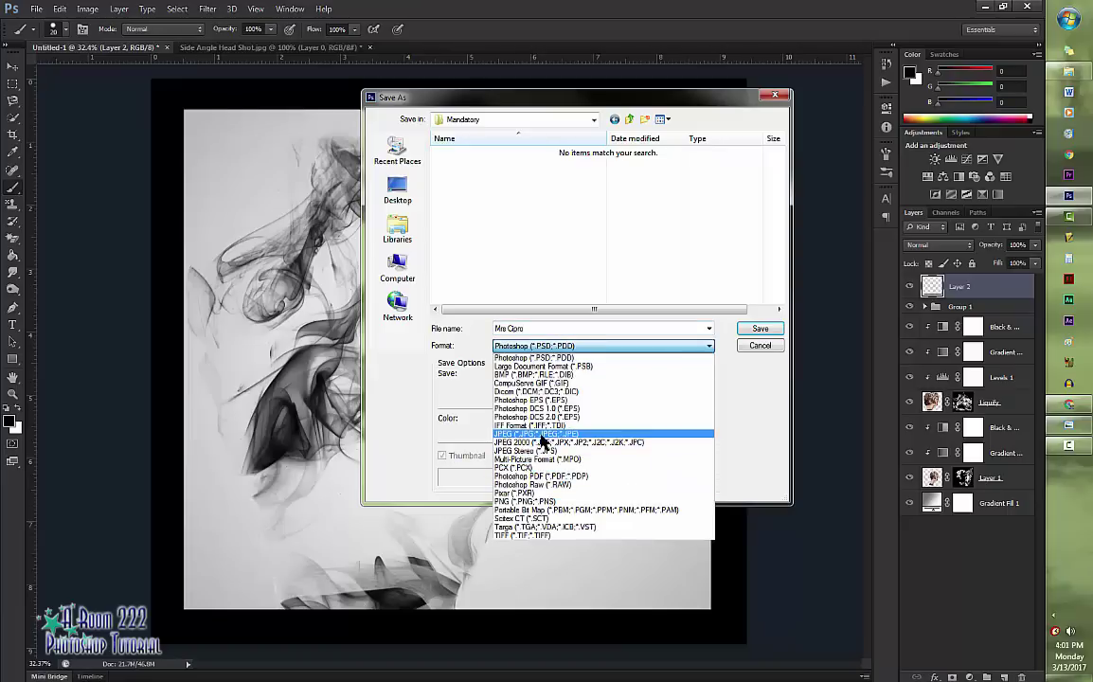
click(543, 434)
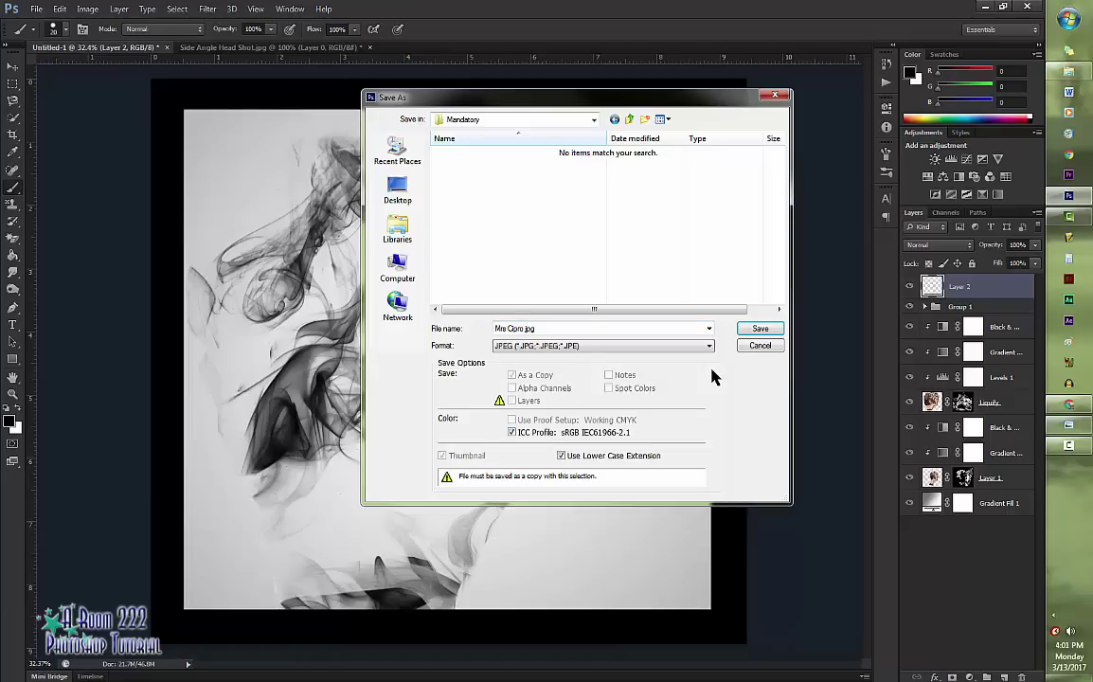
click(762, 329)
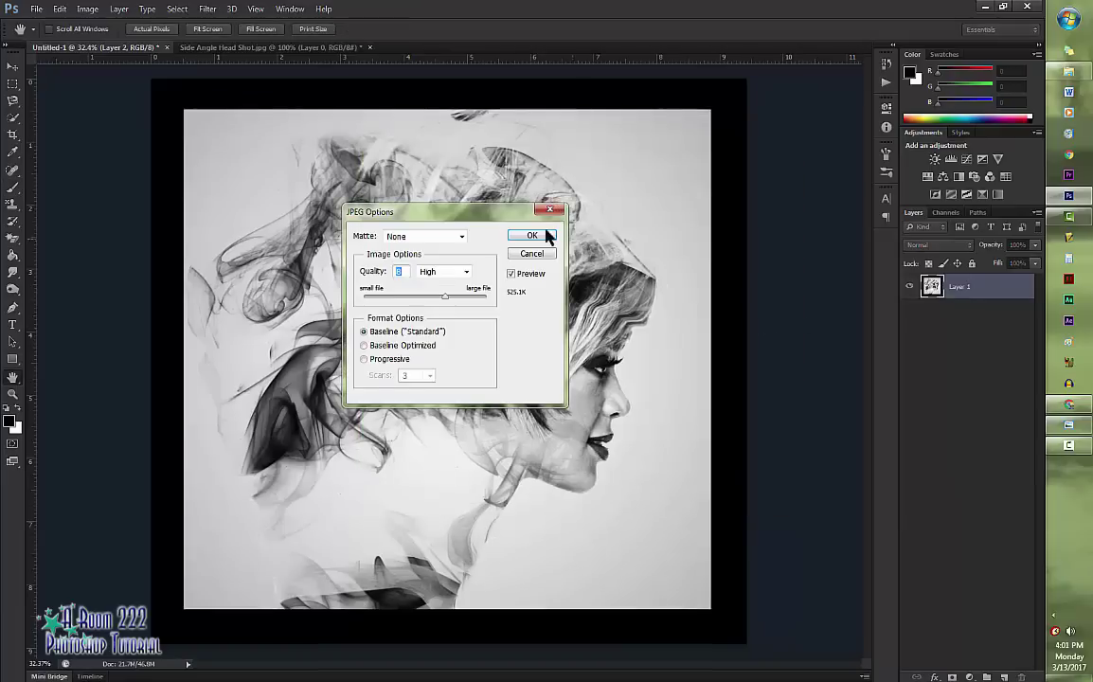
click(529, 237)
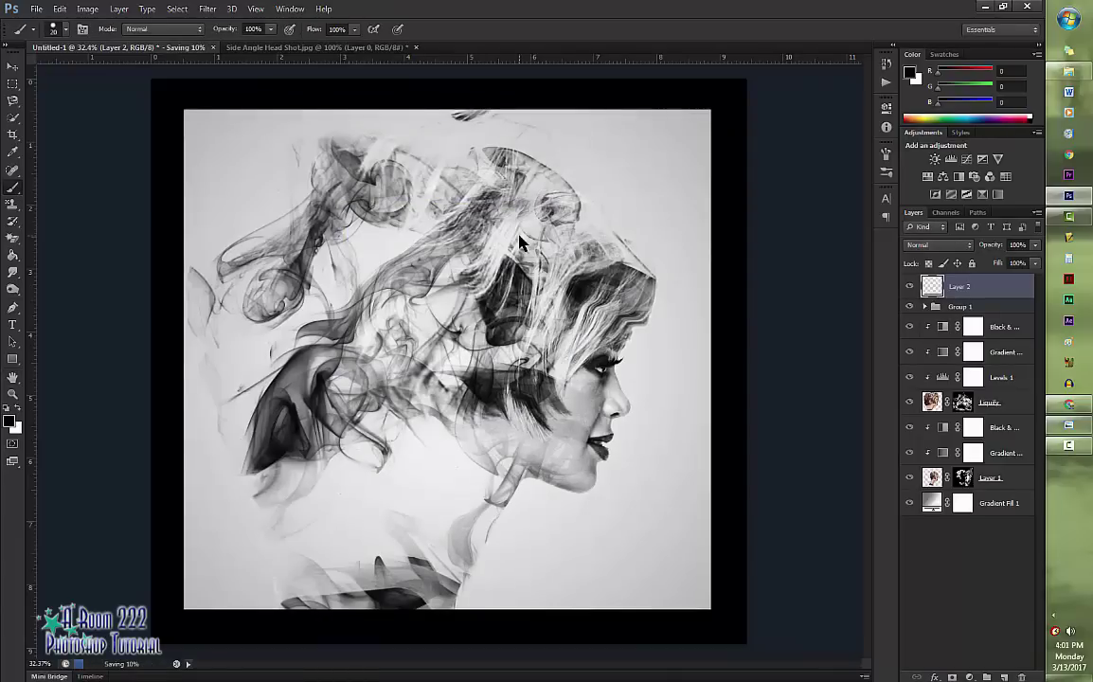